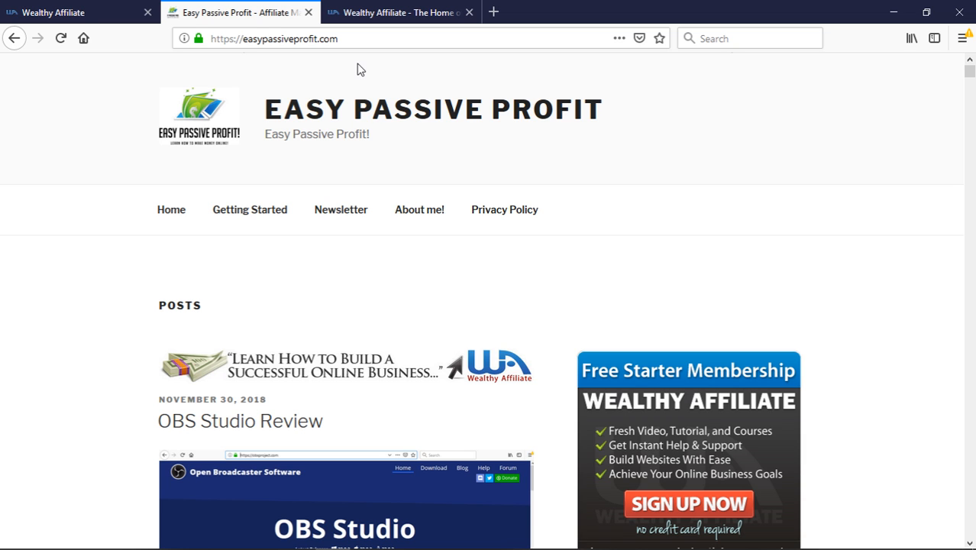
Start a free signup with your e-mail address, then dismiss the welcome window to reach the dashboard
left_click(378, 13)
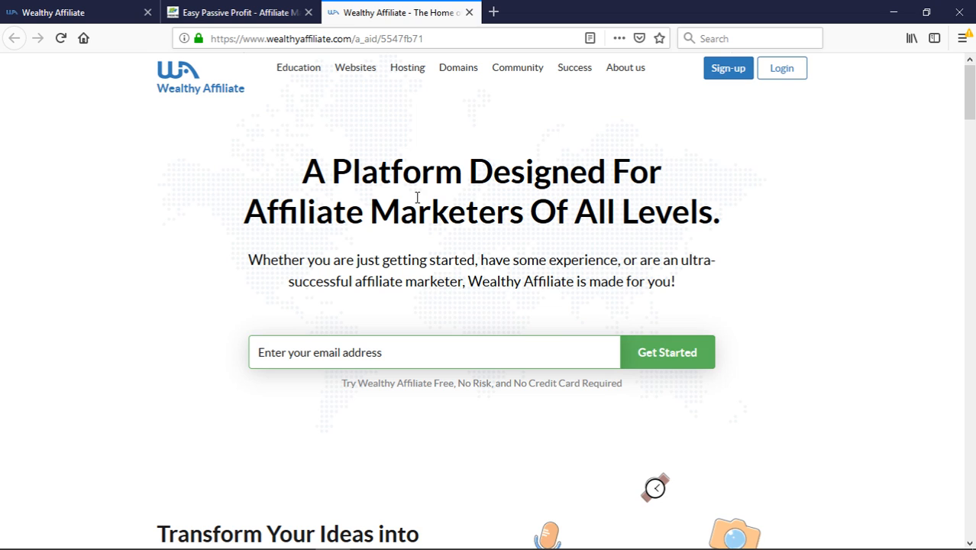
scroll(415, 262, "down", 2)
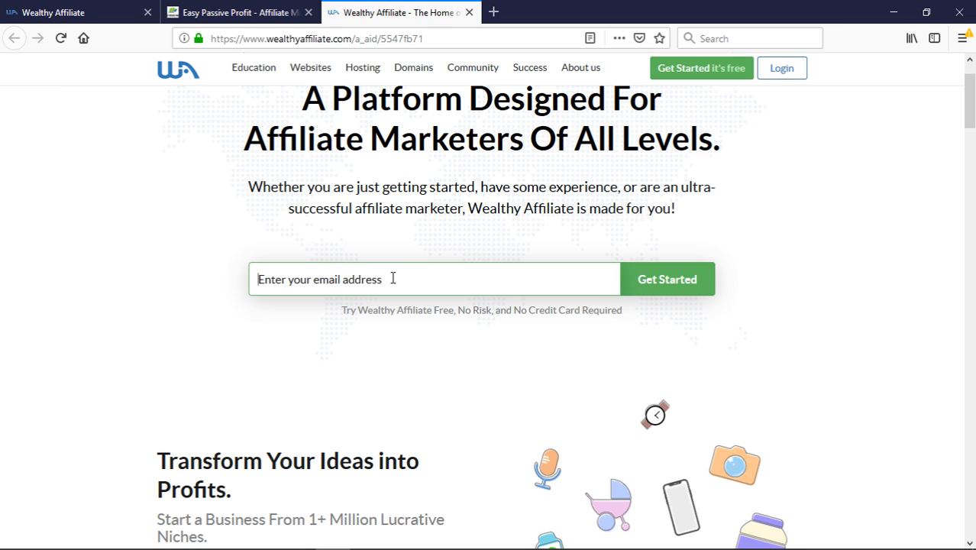
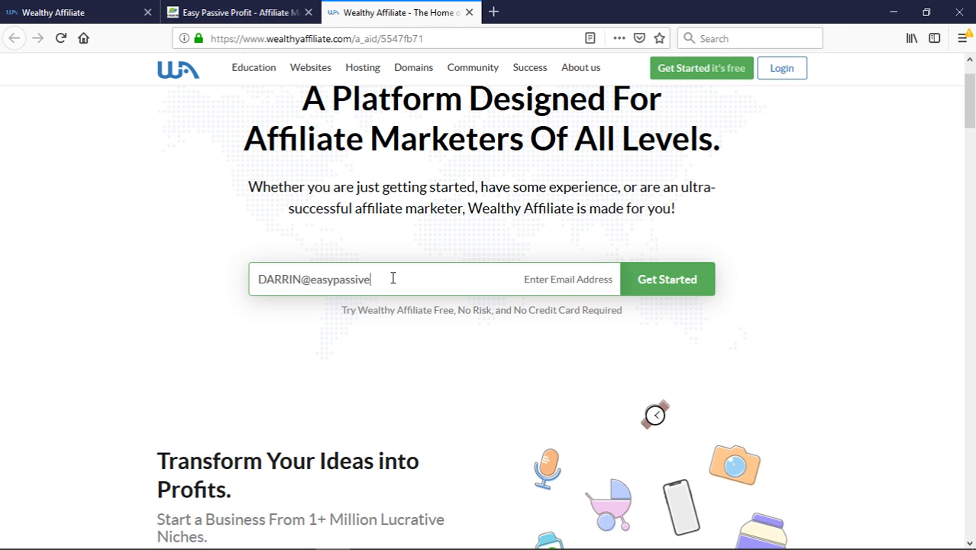
left_click(644, 291)
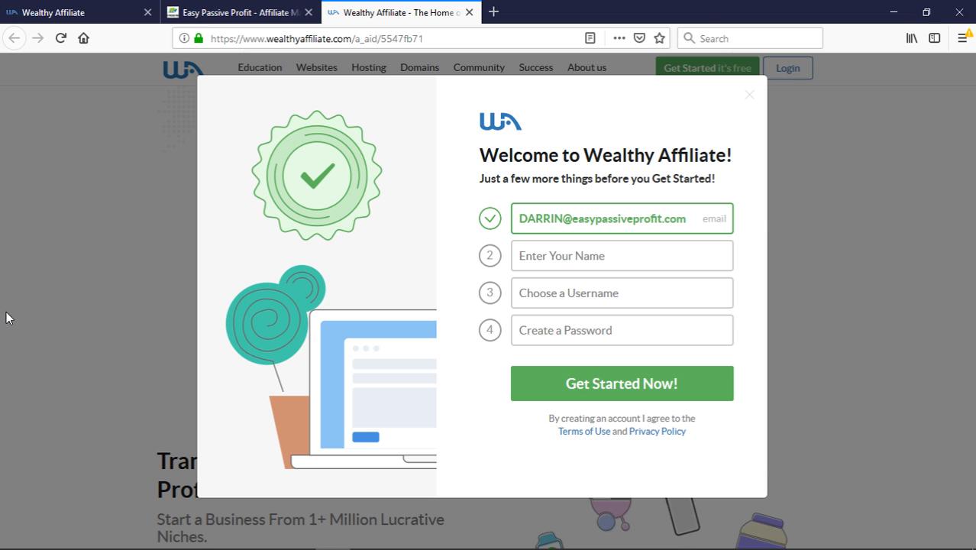
left_click(6, 318)
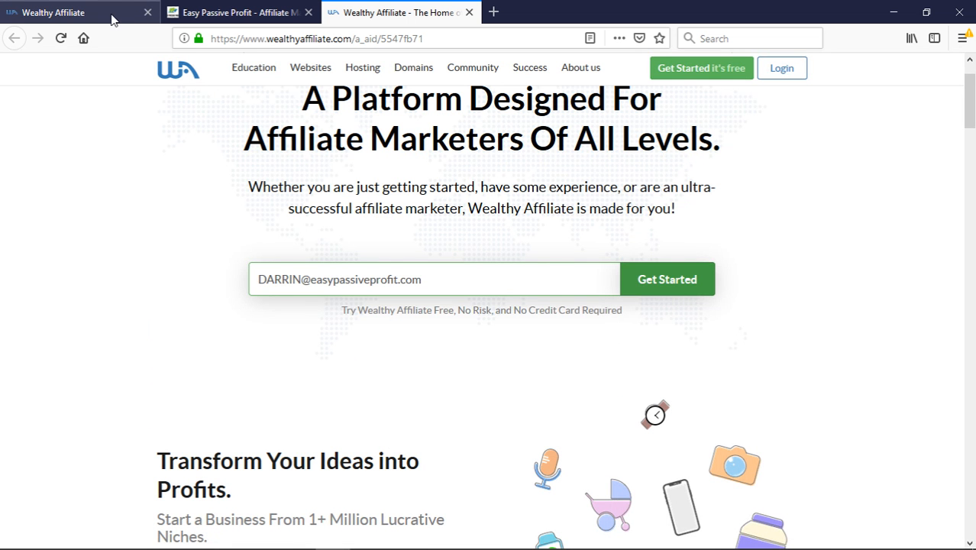
left_click(113, 19)
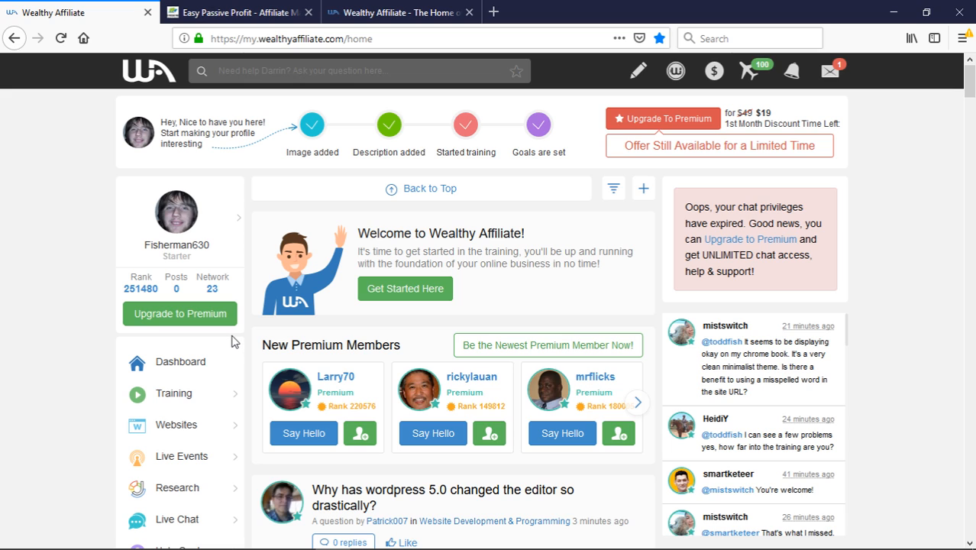
Open Site Builder from the Websites section of the dashboard sidebar
left_click(632, 78)
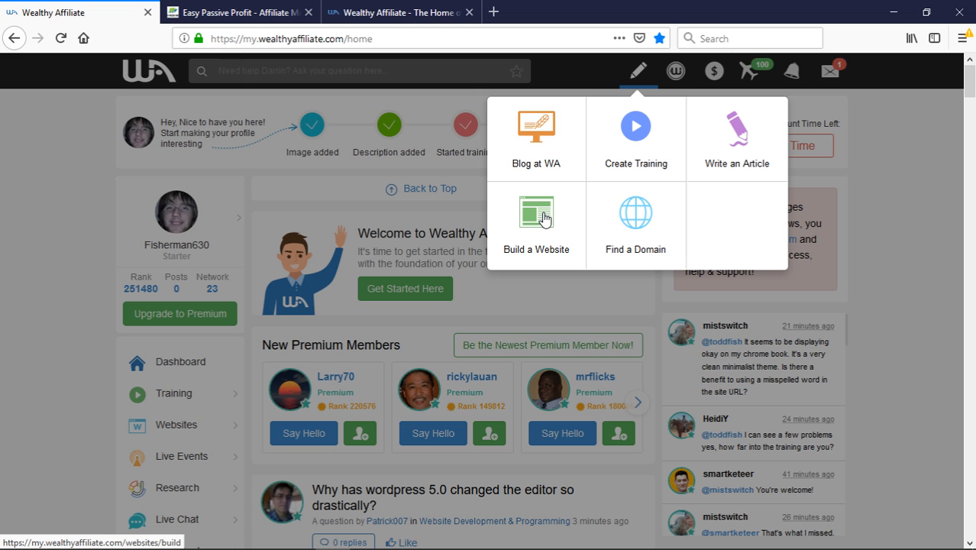
left_click(88, 391)
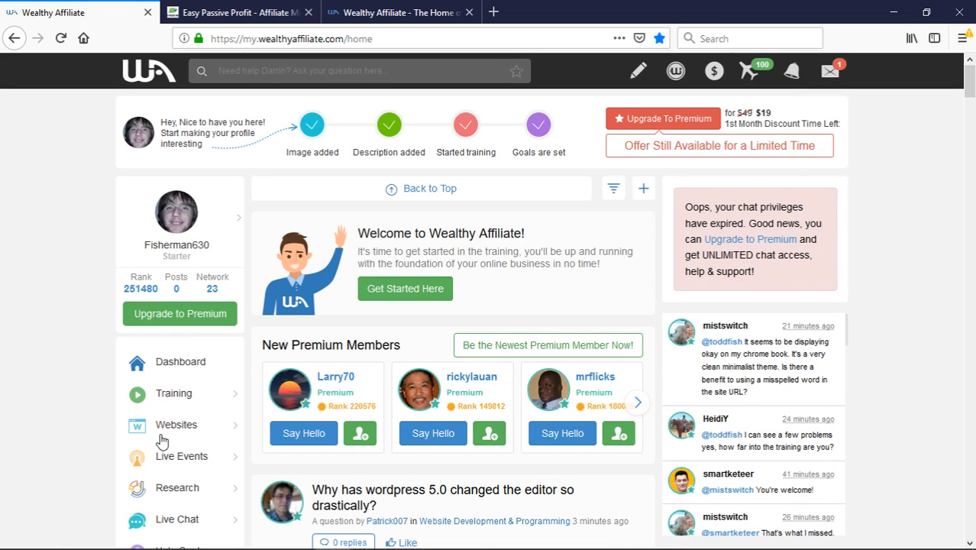
left_click(167, 436)
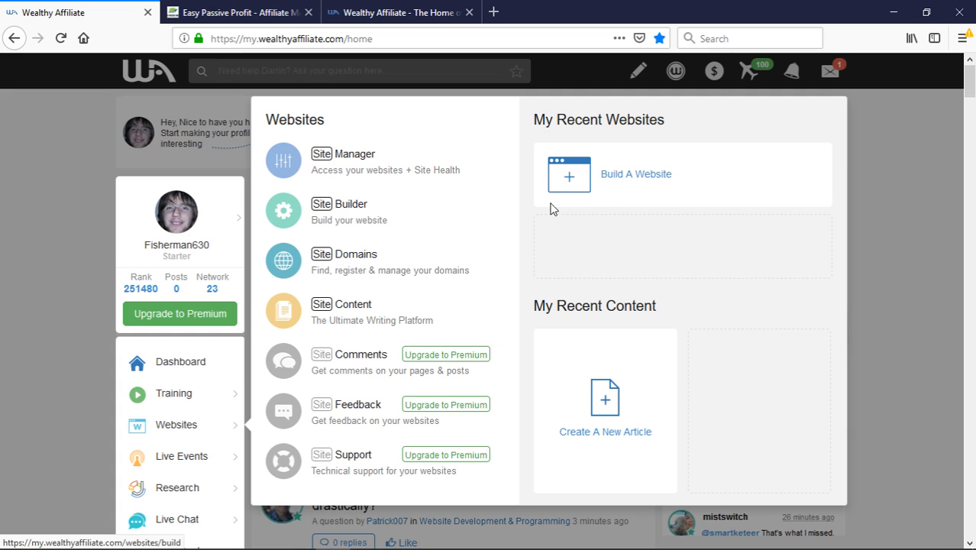
left_click(364, 217)
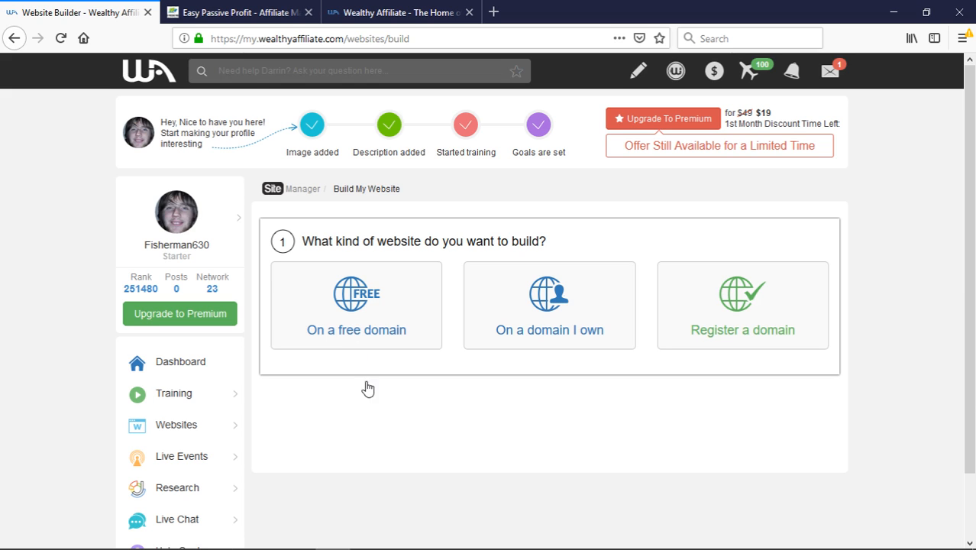
Choose a free domain named dogbedsunited and give the site the title 'Dog Beds United'
left_click(355, 338)
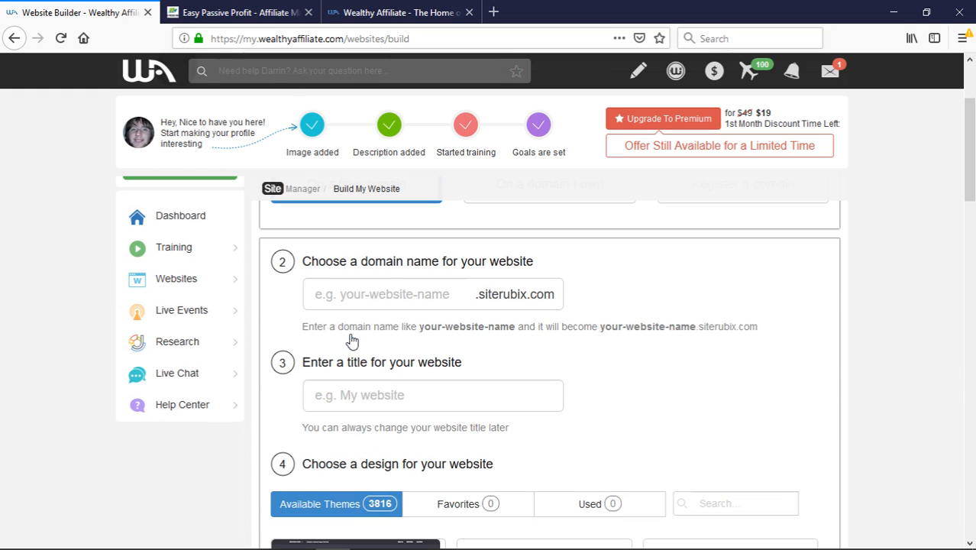
left_click(371, 302)
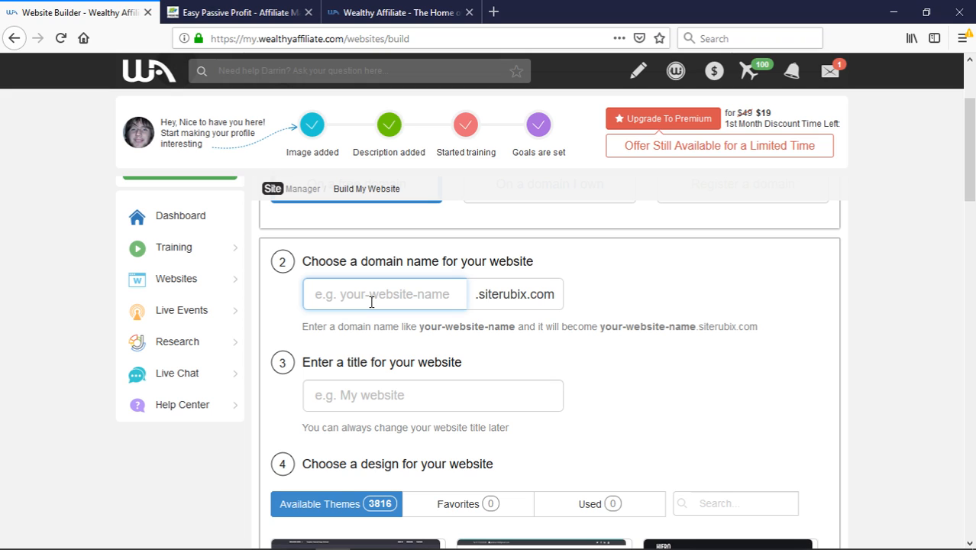
type("dogb")
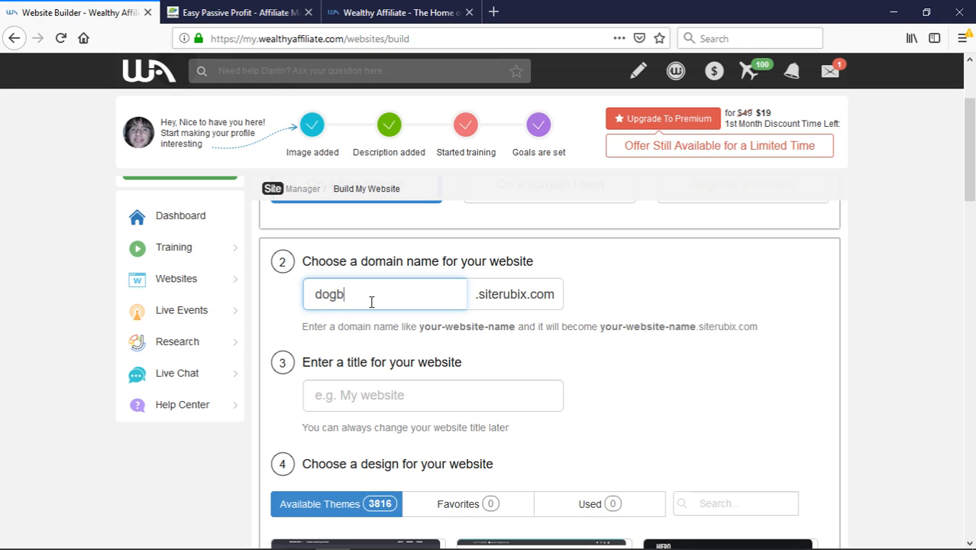
type("edsunited")
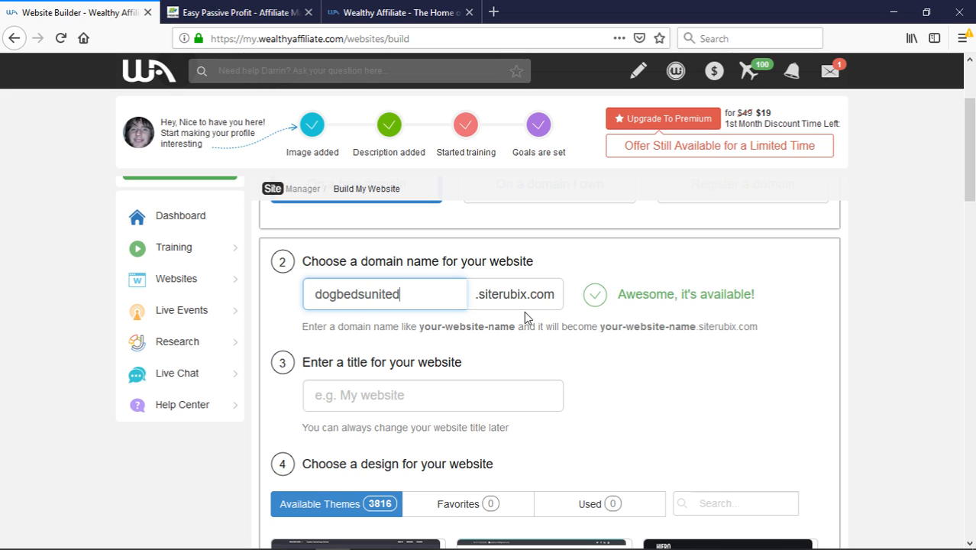
left_click(397, 402)
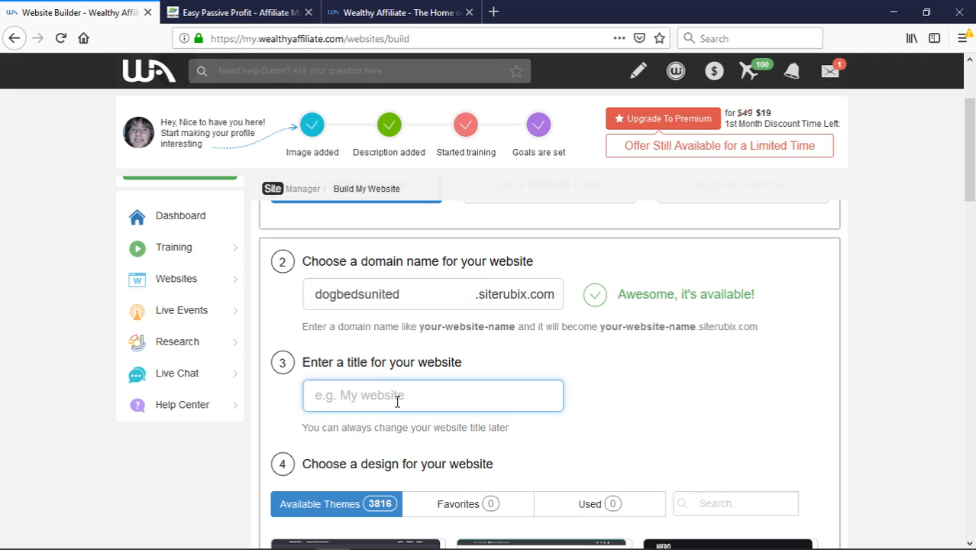
type("Dog be")
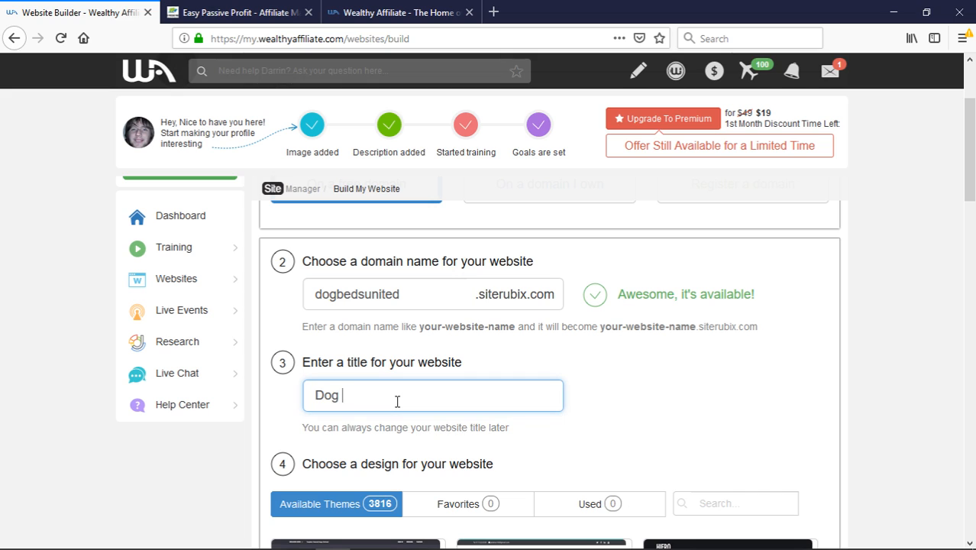
key("BackSpace")
key("BackSpace")
type("Beds United")
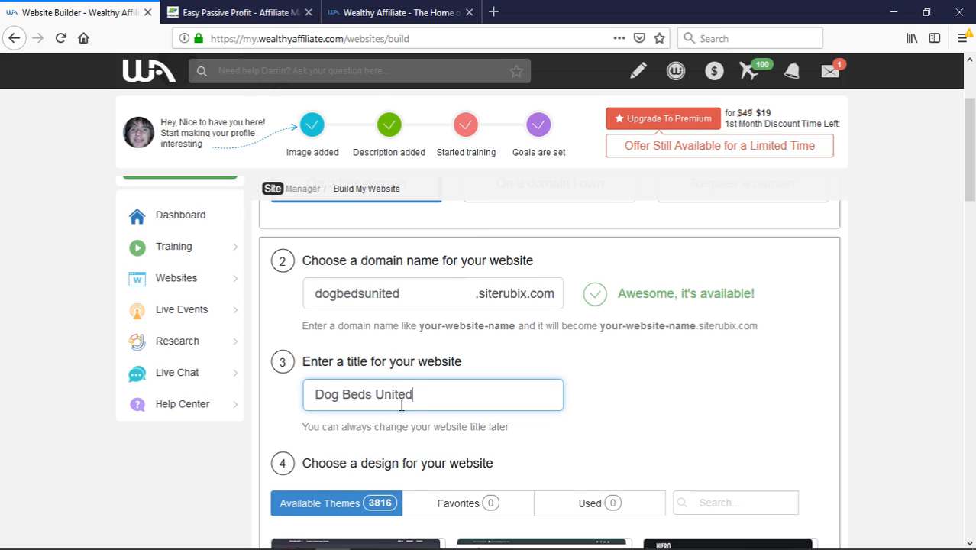
scroll(401, 399, "down", 3)
scroll(408, 414, "up", 4)
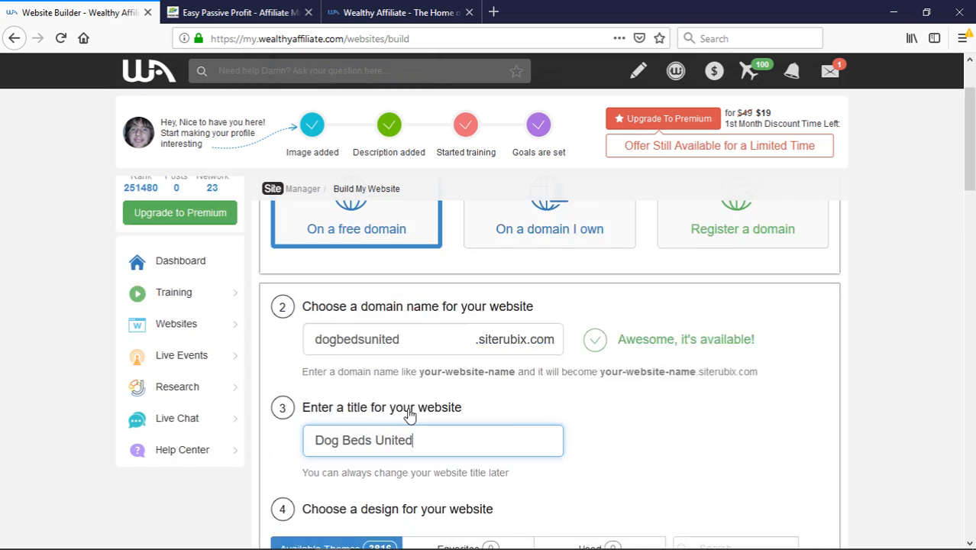
scroll(408, 414, "down", 4)
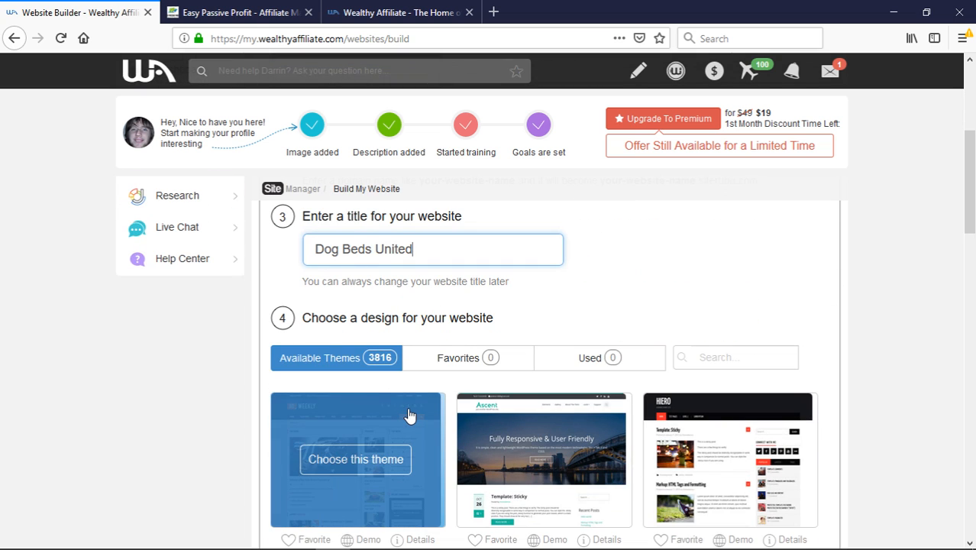
scroll(409, 415, "down", 3)
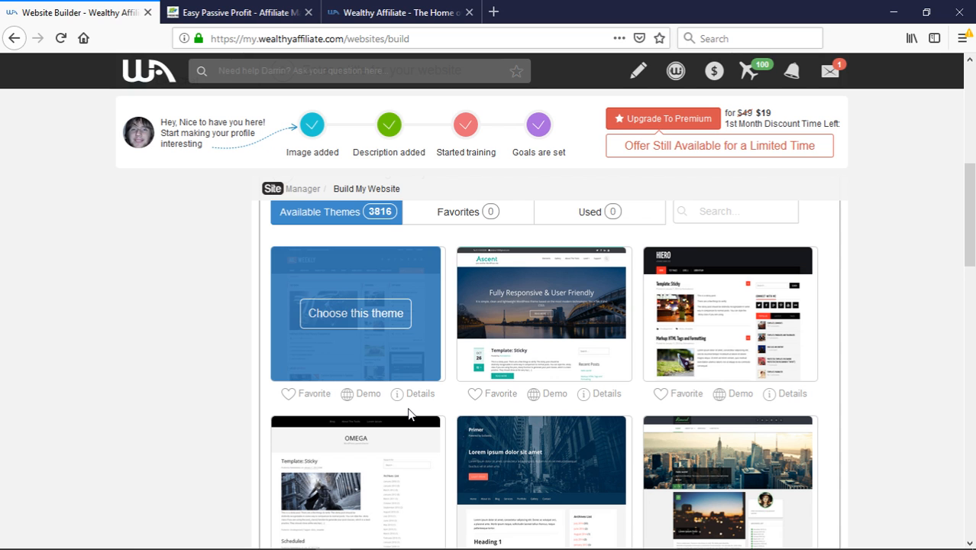
scroll(408, 414, "down", 3)
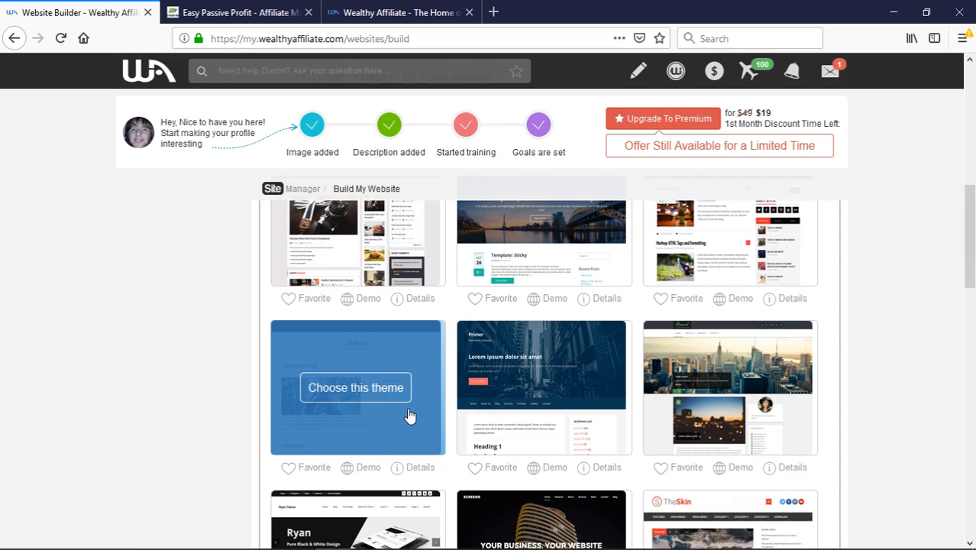
scroll(408, 414, "down", 3)
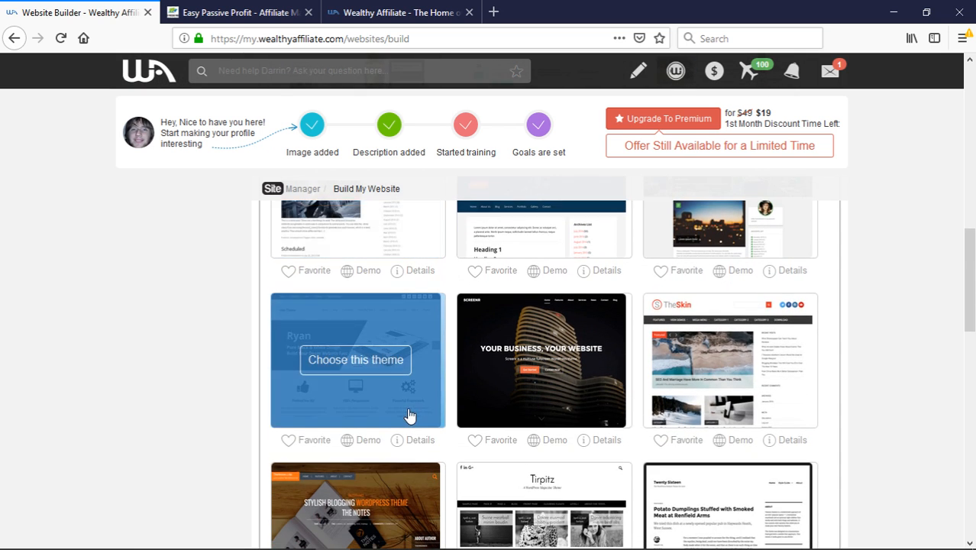
scroll(408, 414, "up", 3)
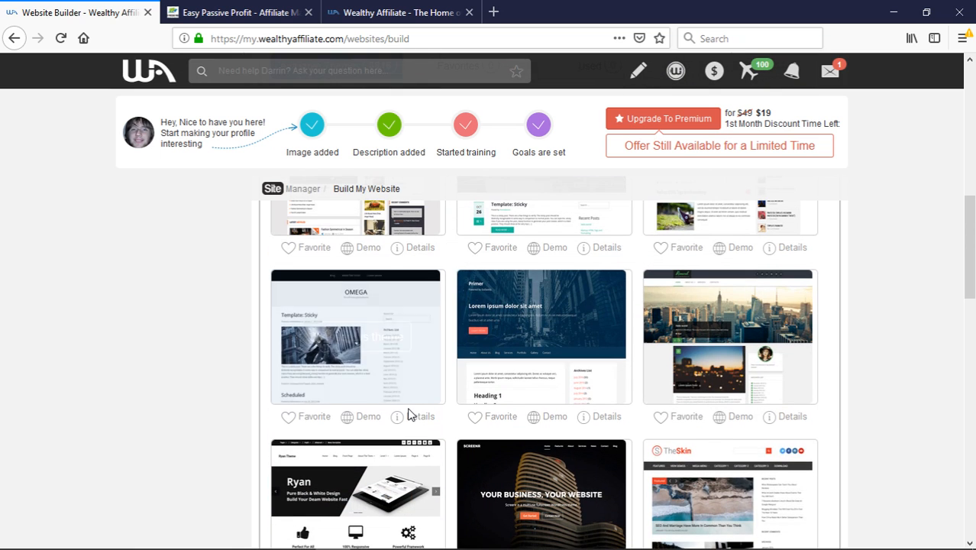
scroll(408, 414, "down", 2)
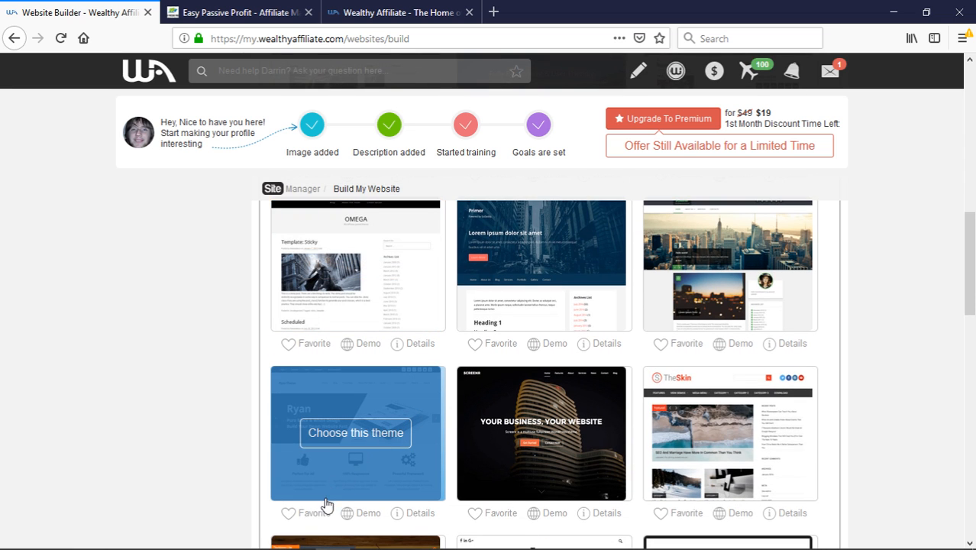
scroll(348, 525, "up", 3)
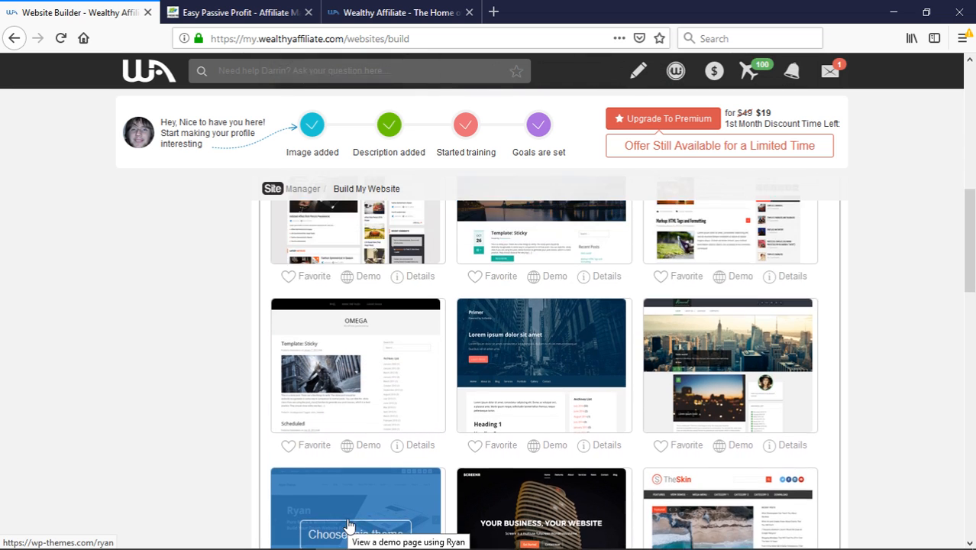
scroll(349, 525, "up", 1)
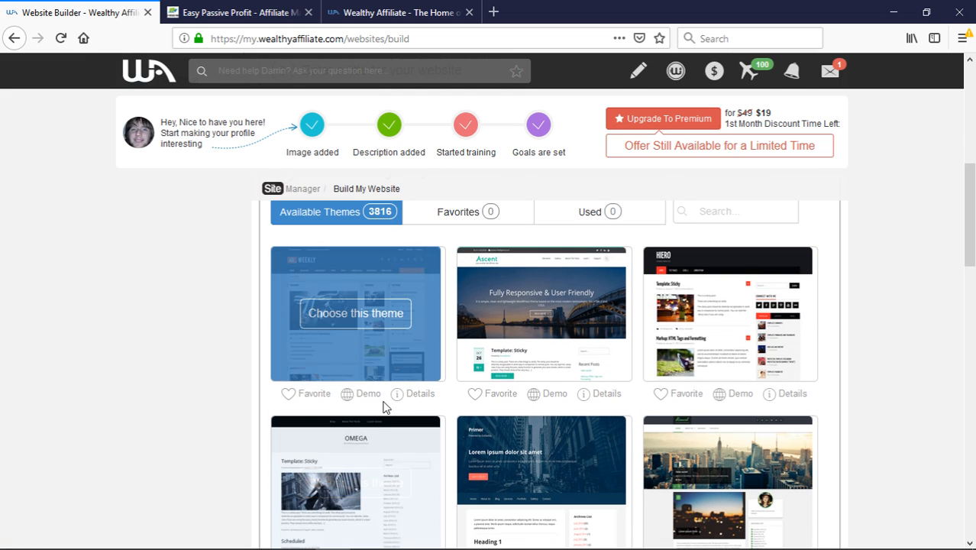
scroll(286, 480, "down", 3)
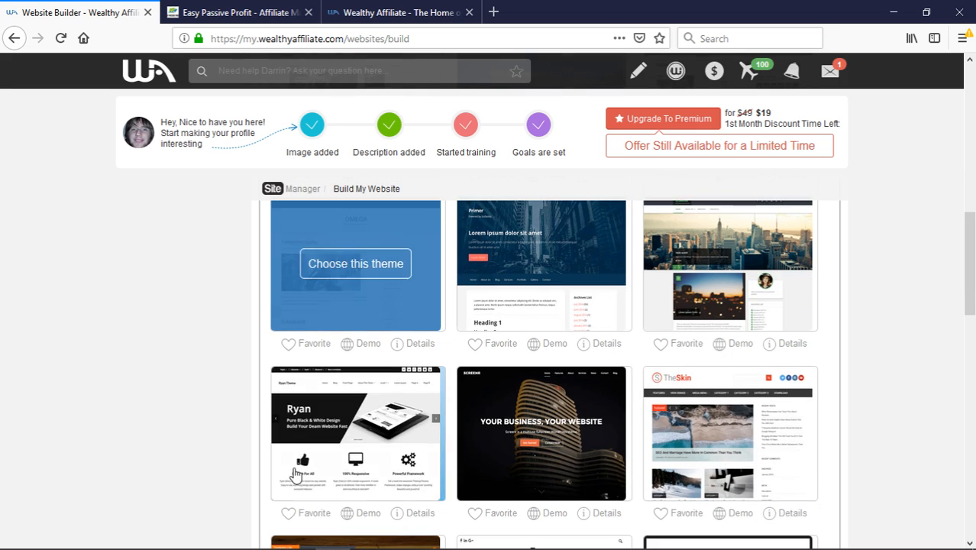
Review the OMEGA theme's WordPress.org details page, then go back to the Website Builder tab
left_click(400, 349)
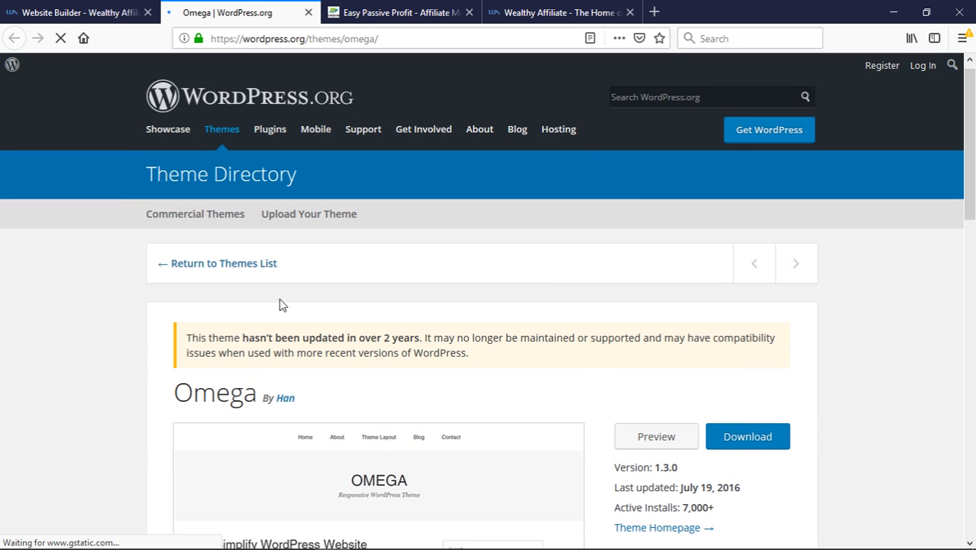
scroll(280, 301, "down", 2)
scroll(279, 304, "down", 4)
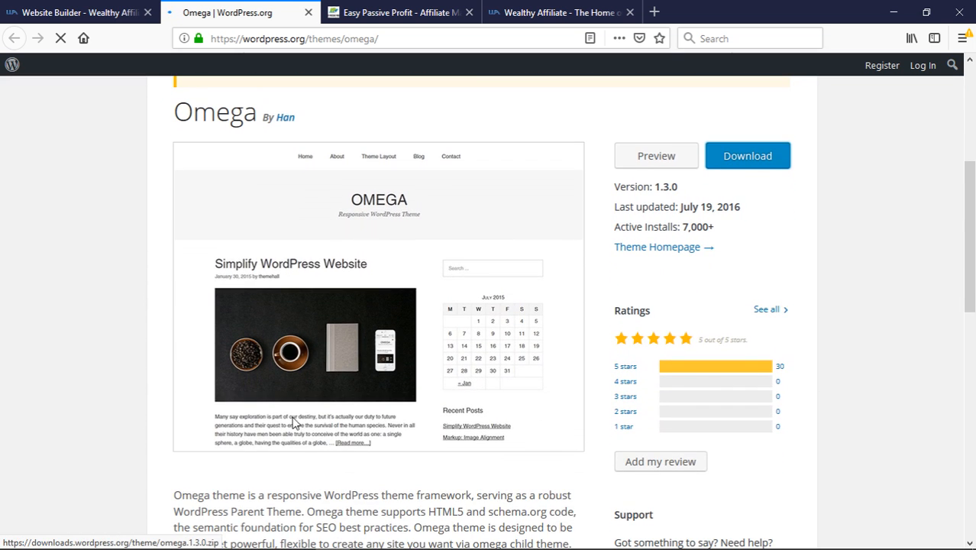
scroll(305, 445, "down", 2)
scroll(305, 445, "down", 8)
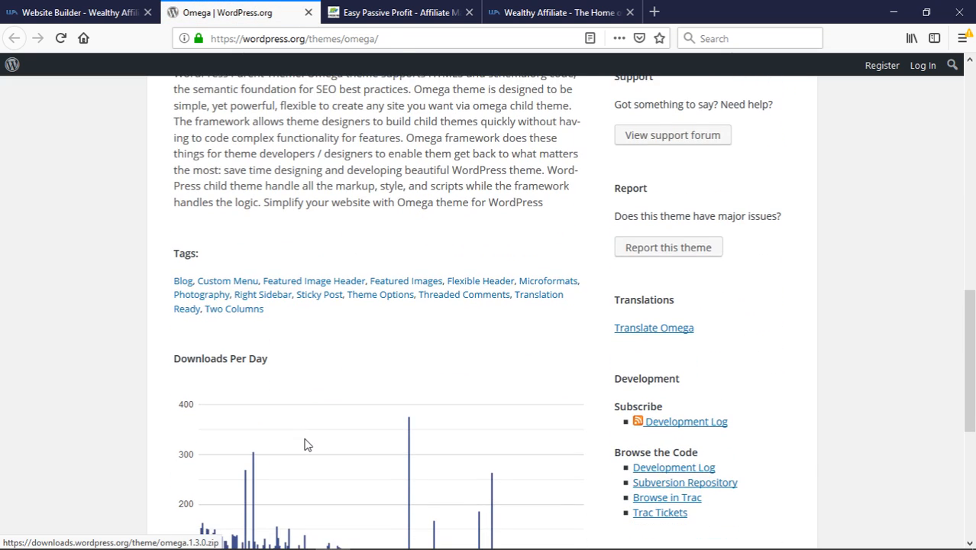
scroll(304, 439, "down", 5)
scroll(304, 439, "up", 15)
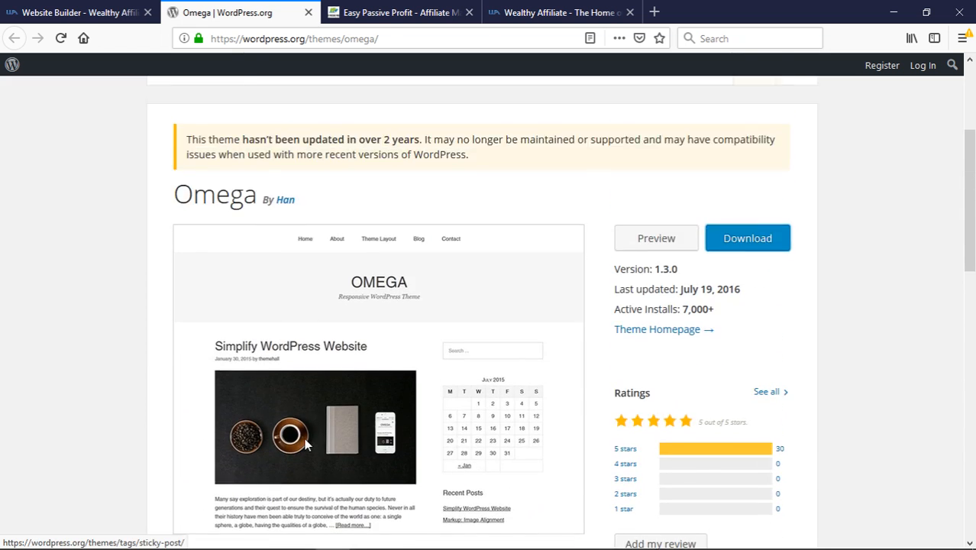
scroll(304, 439, "up", 3)
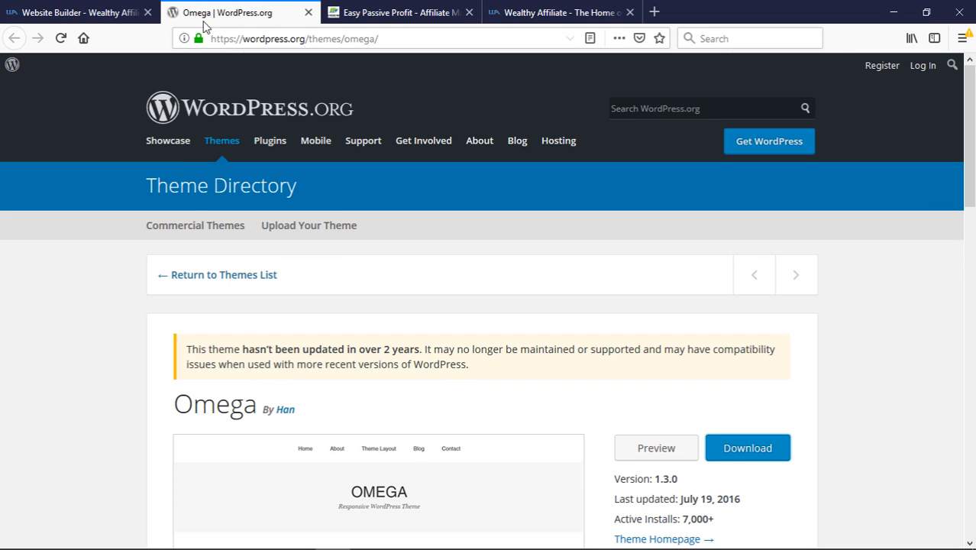
left_click(112, 14)
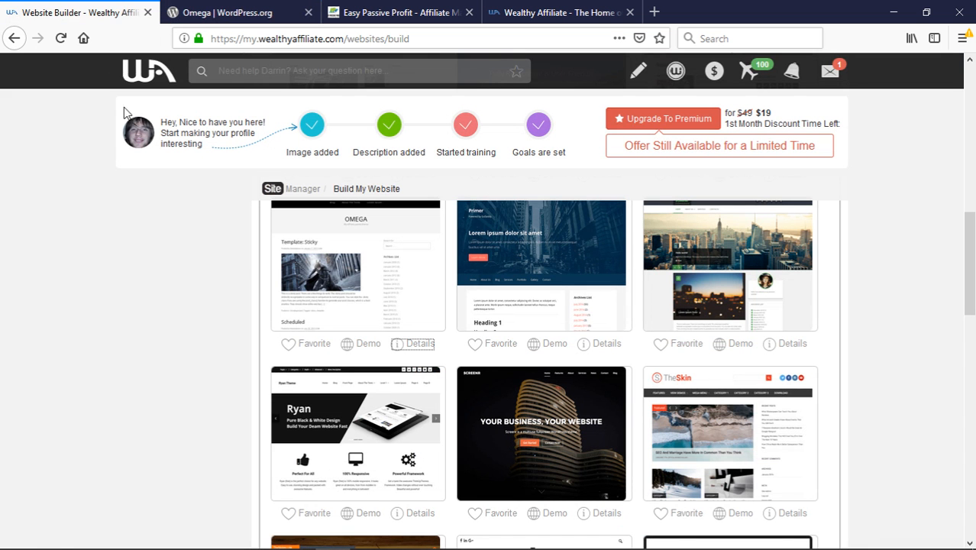
Open the Ryan theme's live demo from its Demo link in the theme gallery
mouse_move(317, 325)
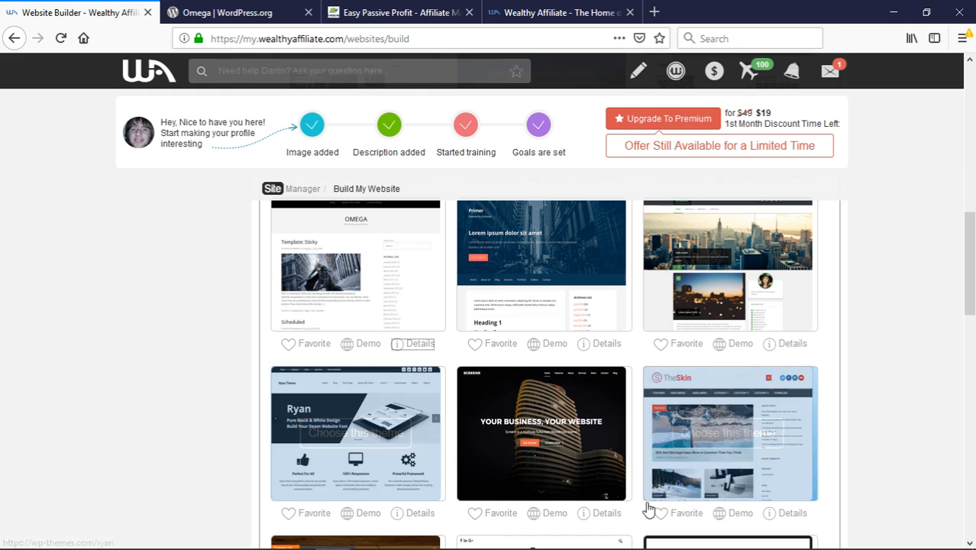
left_click(368, 516)
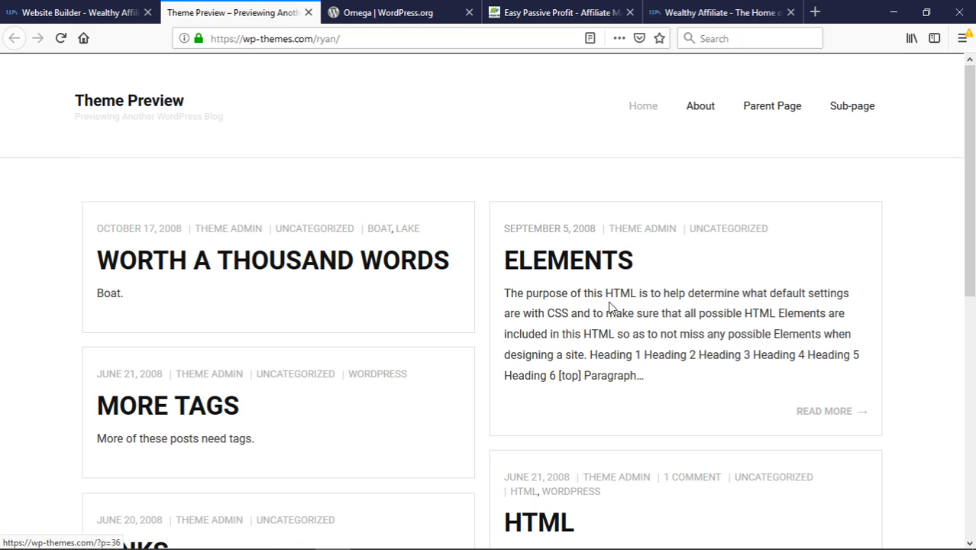
Scroll through the Ryan theme demo's blog home page
scroll(611, 309, "down", 5)
scroll(611, 308, "down", 3)
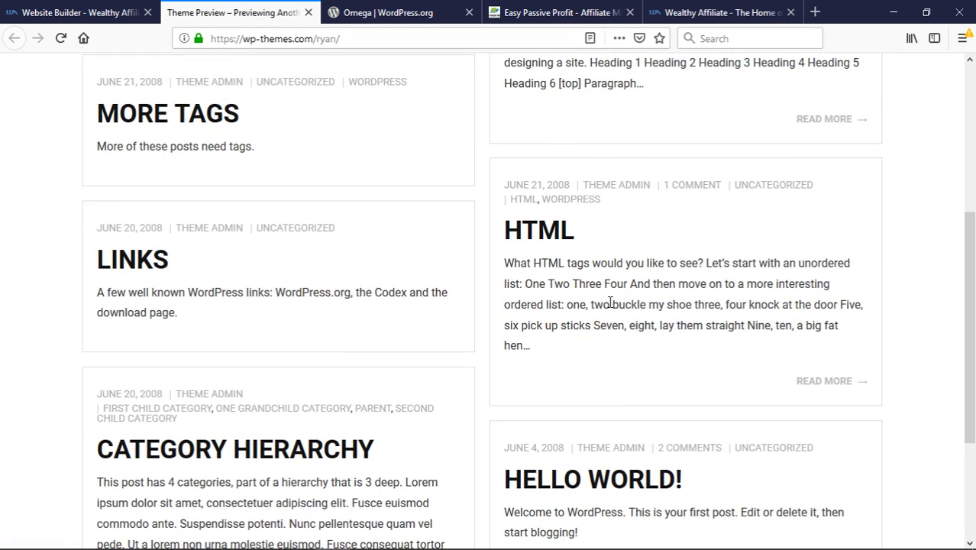
scroll(611, 309, "up", 8)
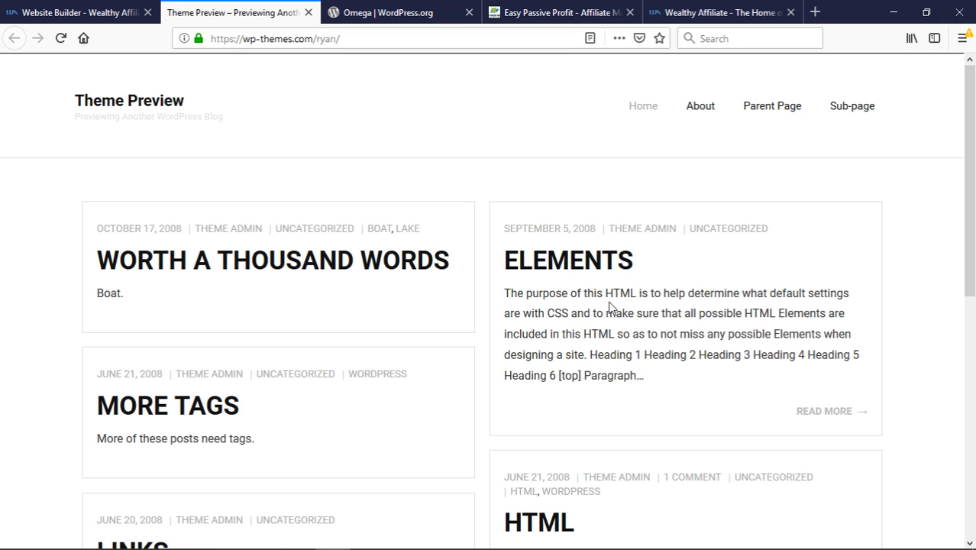
scroll(611, 307, "down", 6)
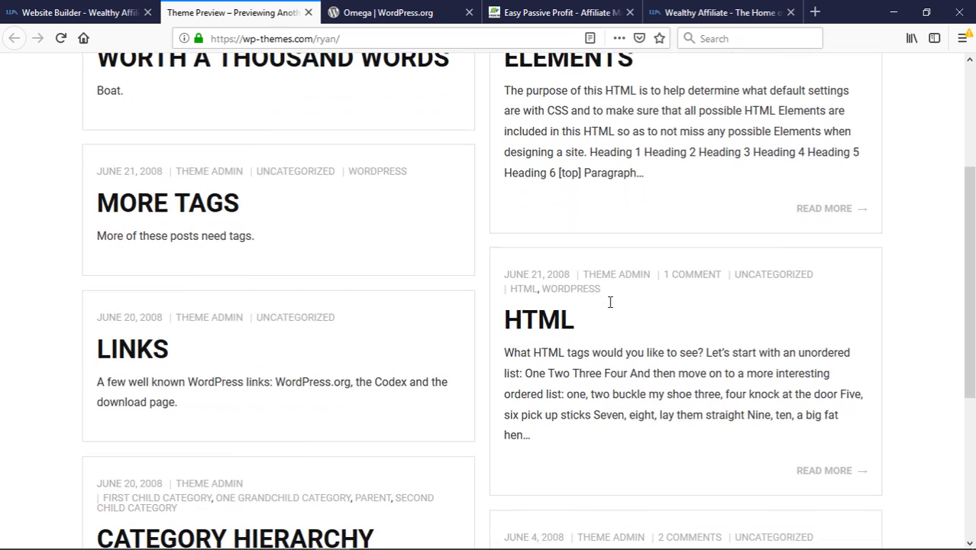
scroll(608, 304, "down", 5)
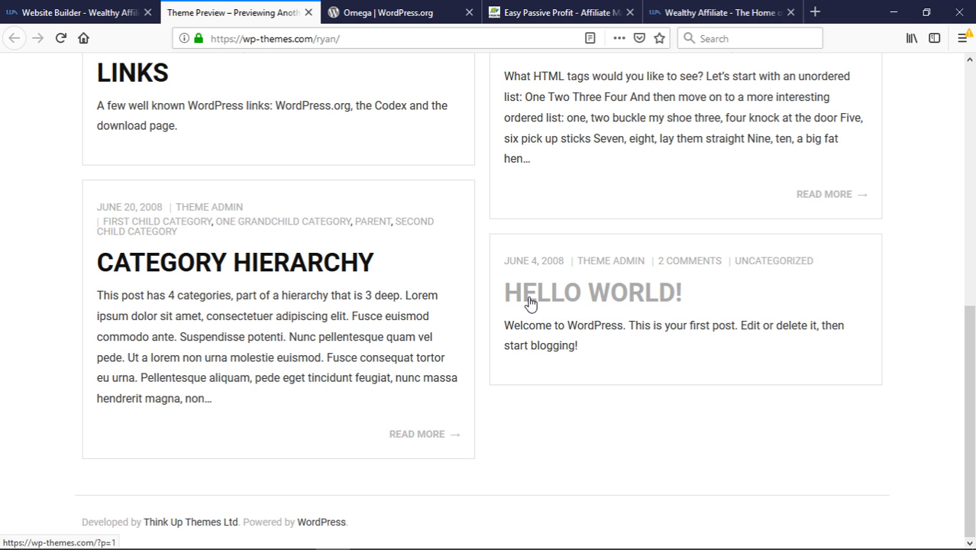
scroll(531, 304, "up", 5)
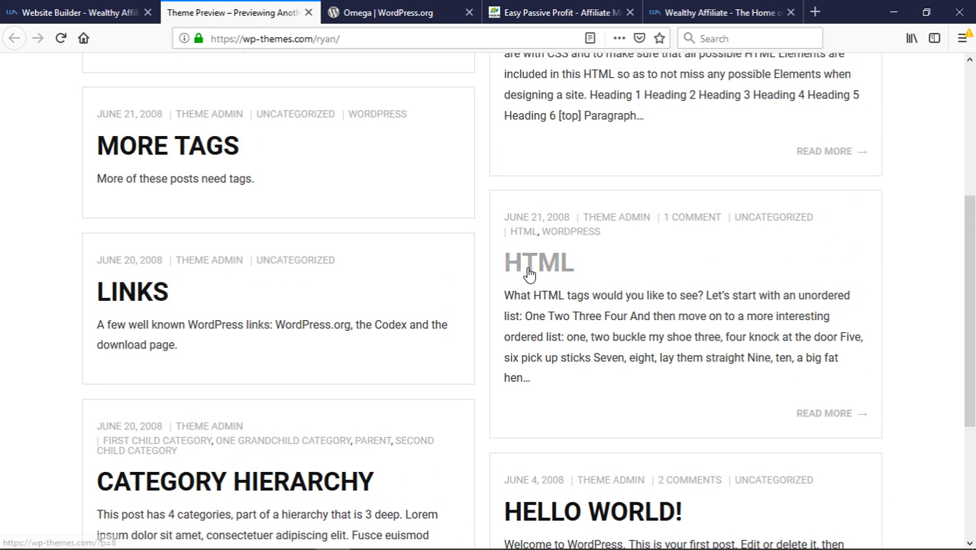
Open the HTML sample post and scroll through the full article
left_click(528, 273)
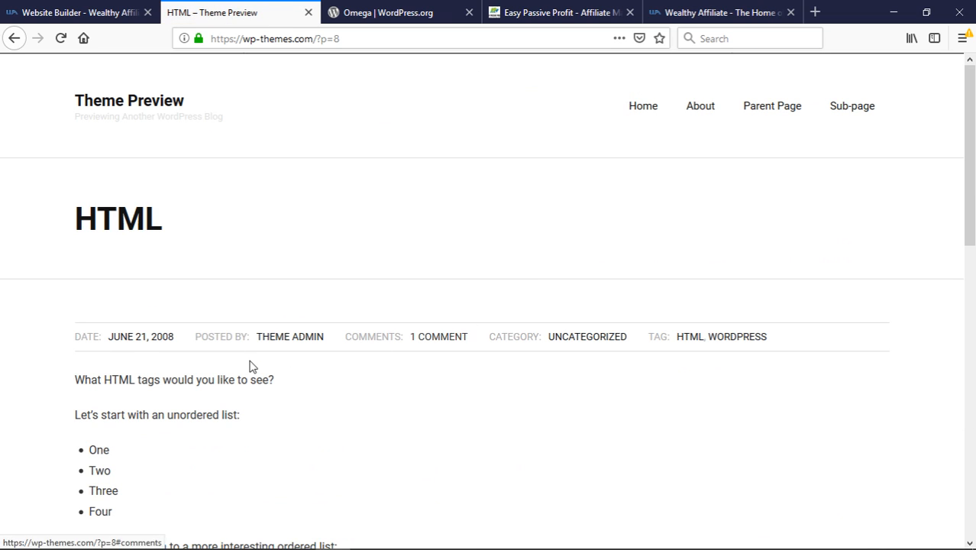
scroll(245, 368, "down", 2)
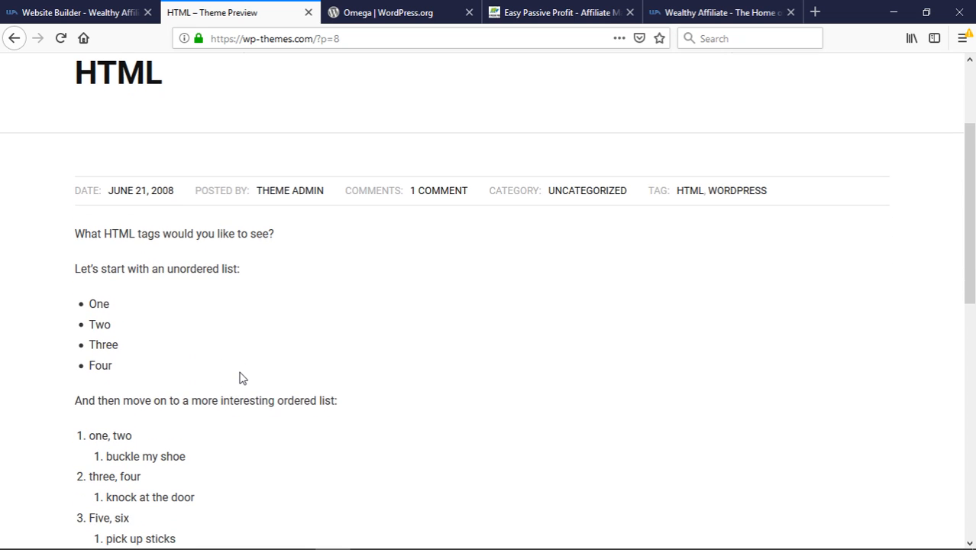
scroll(241, 377, "down", 5)
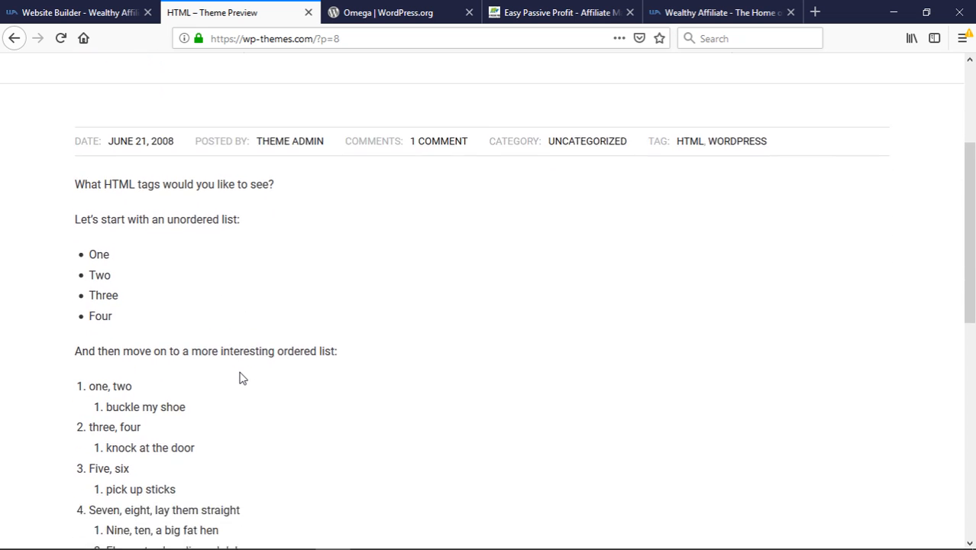
scroll(241, 377, "down", 3)
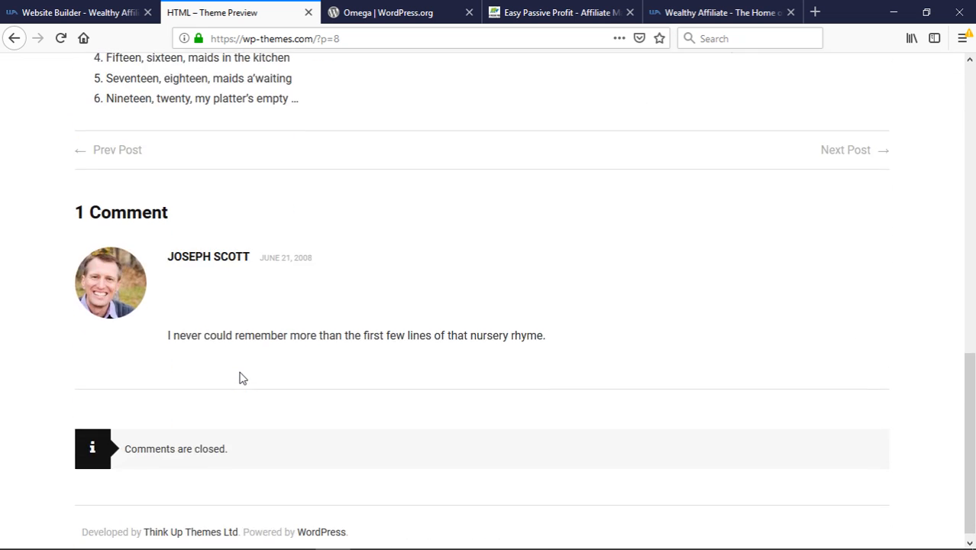
scroll(241, 377, "down", 1)
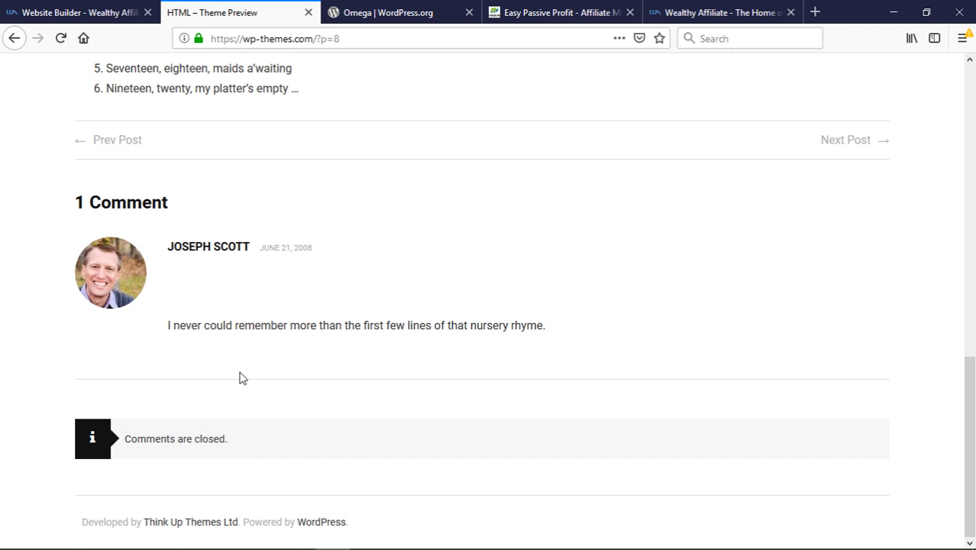
scroll(242, 377, "up", 10)
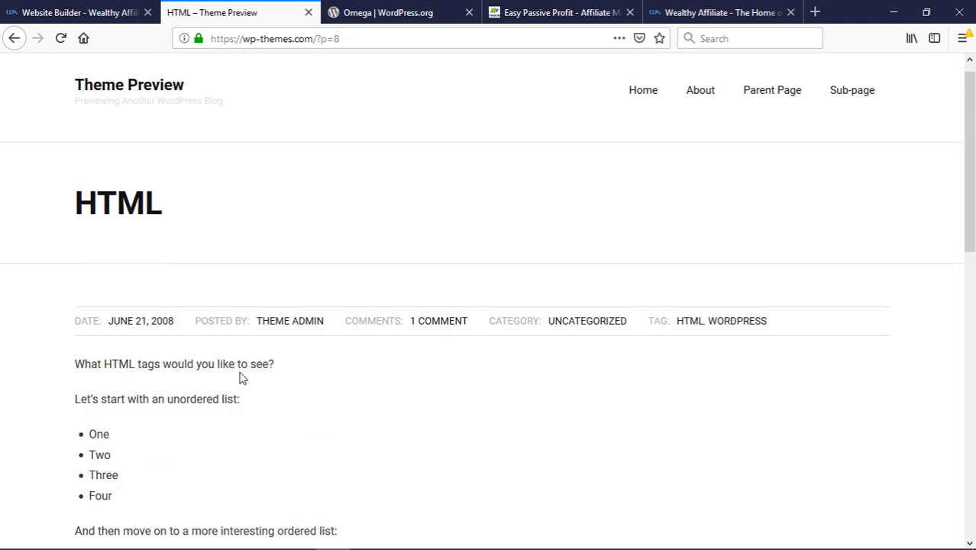
Switch back to the Website Builder tab and browse the Available Themes grid
left_click(112, 10)
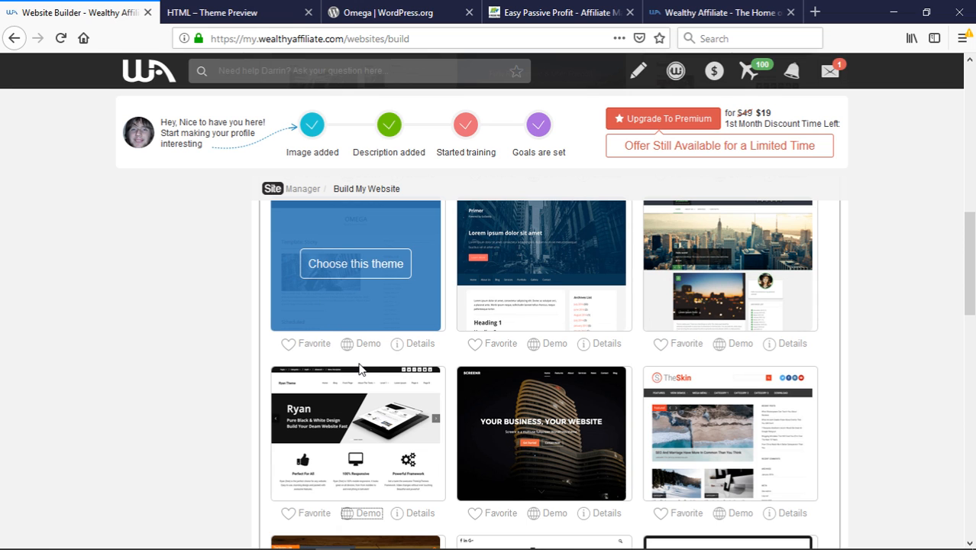
scroll(439, 436, "down", 3)
scroll(442, 437, "down", 5)
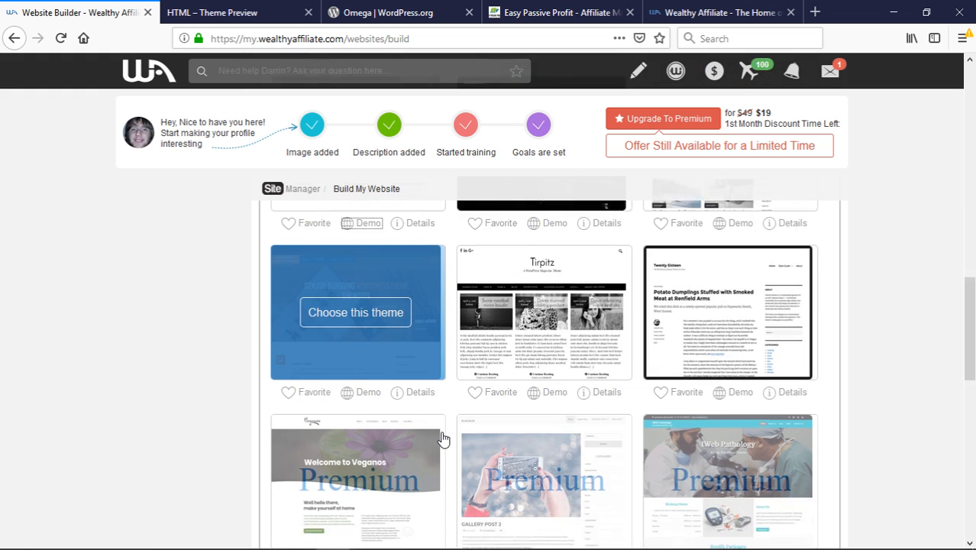
scroll(441, 438, "down", 4)
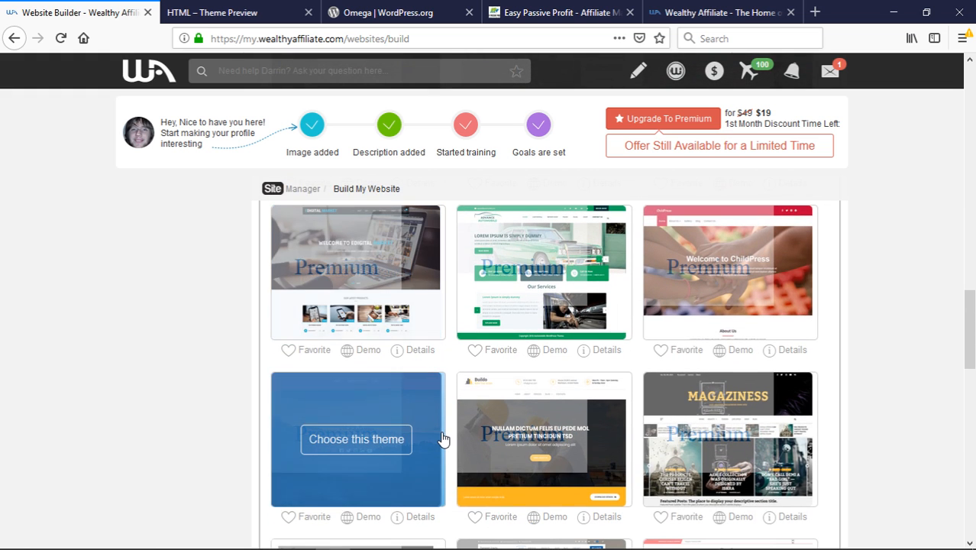
scroll(441, 437, "down", 1)
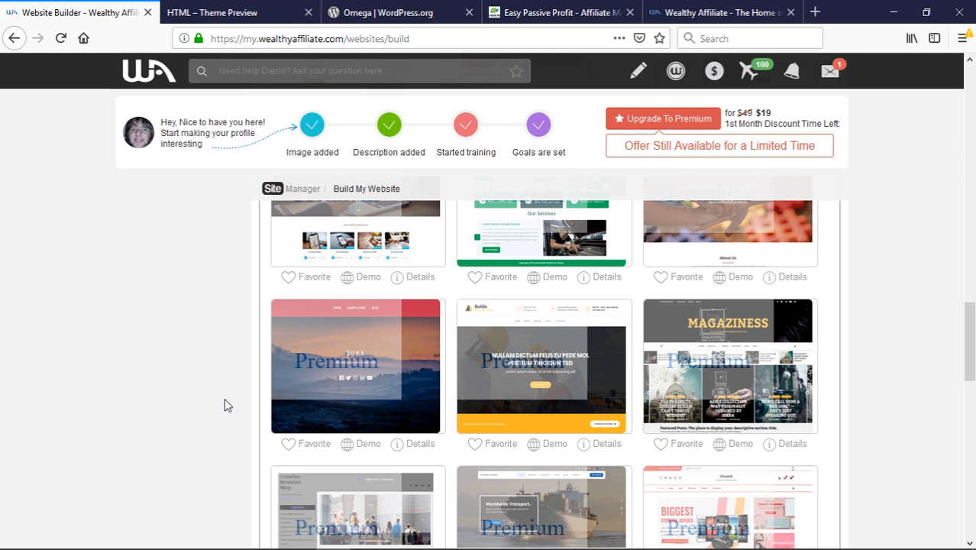
scroll(225, 404, "up", 3)
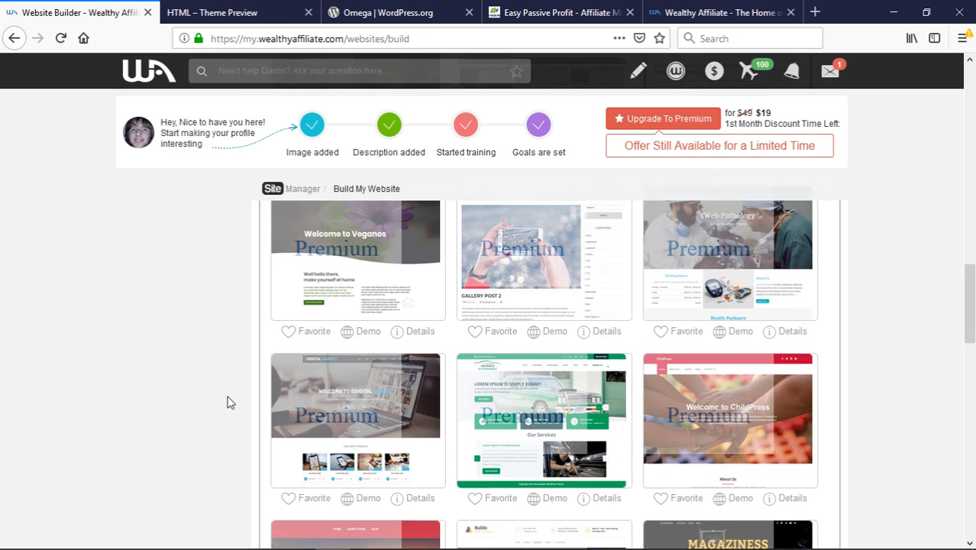
scroll(227, 403, "up", 3)
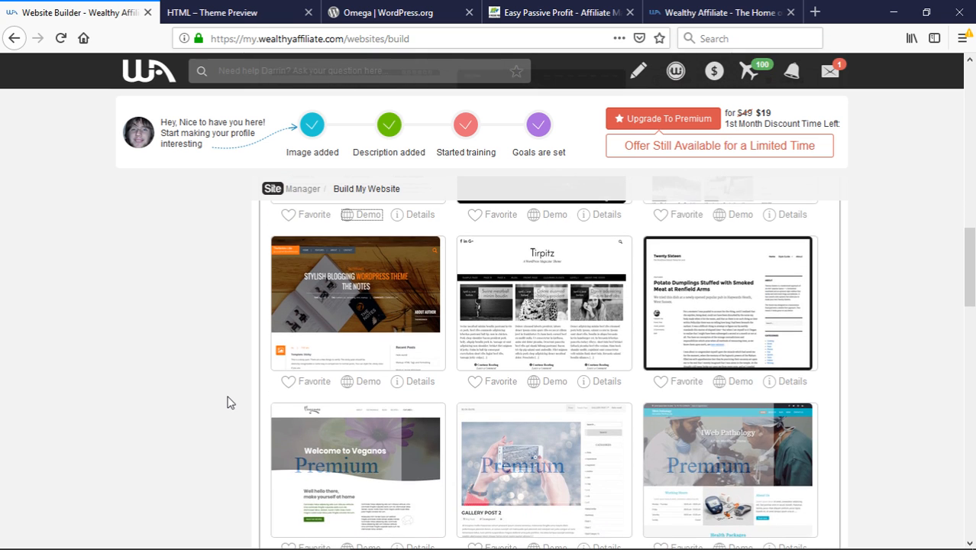
scroll(226, 402, "up", 6)
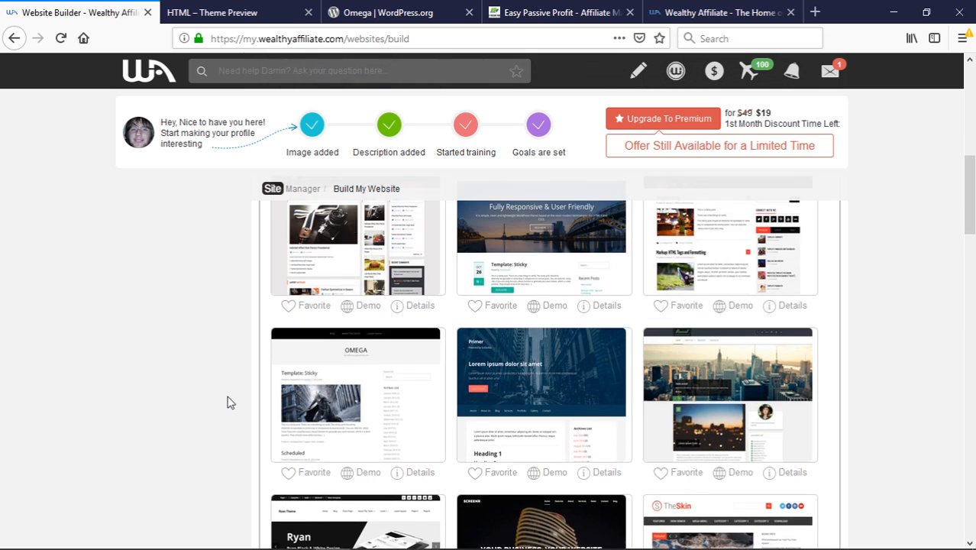
scroll(227, 402, "up", 1)
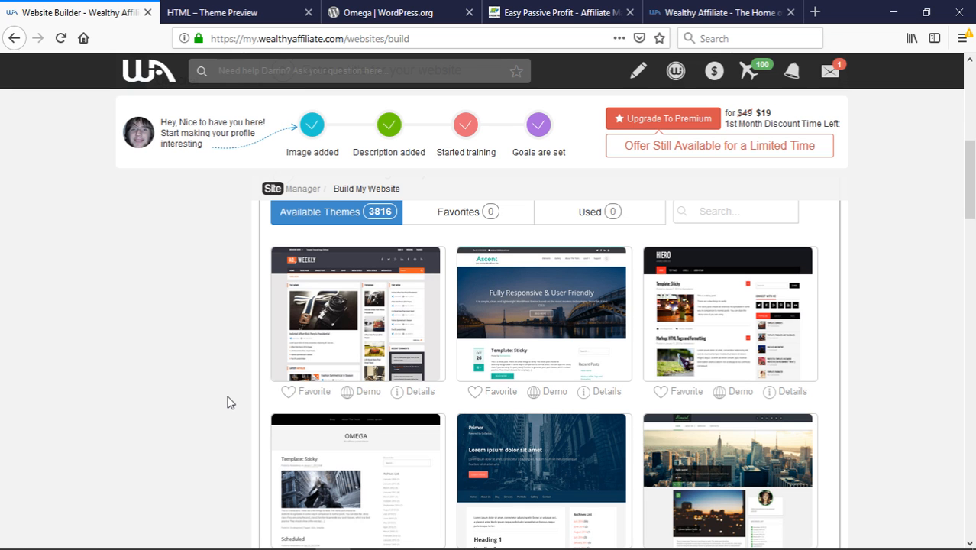
scroll(227, 402, "down", 4)
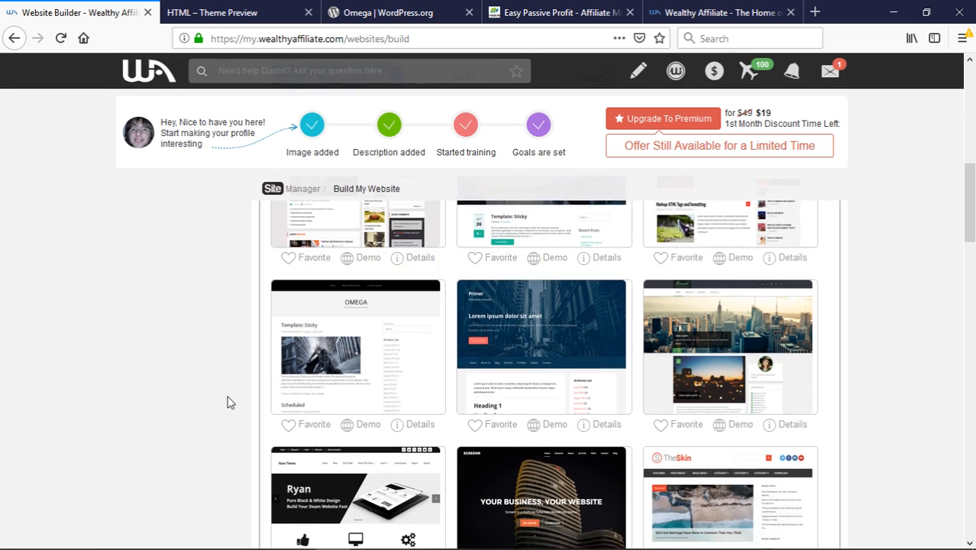
scroll(226, 402, "down", 1)
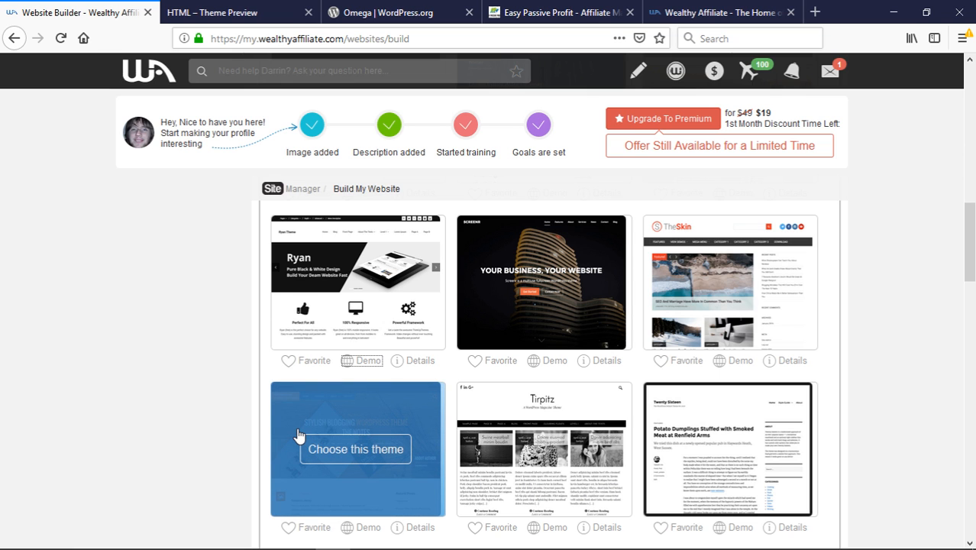
scroll(428, 452, "down", 2)
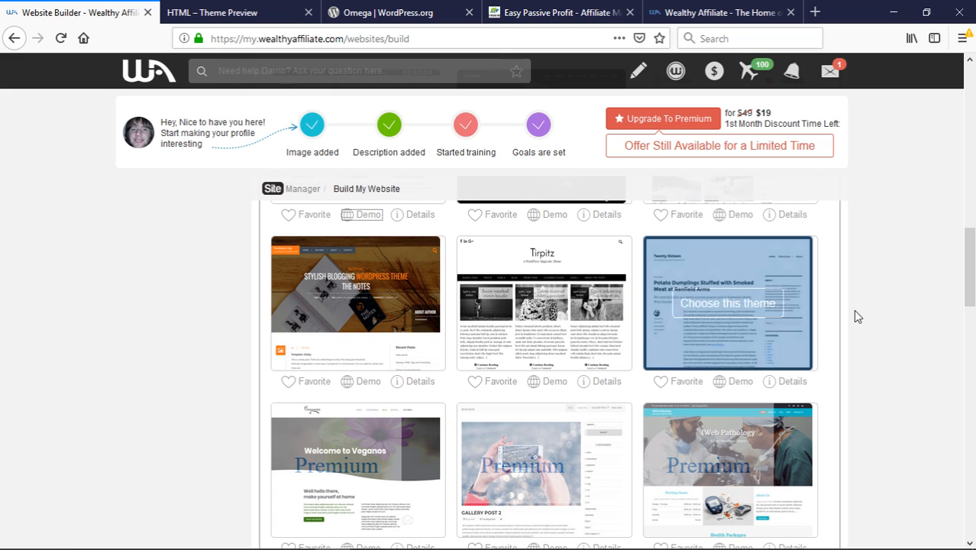
scroll(855, 316, "up", 1)
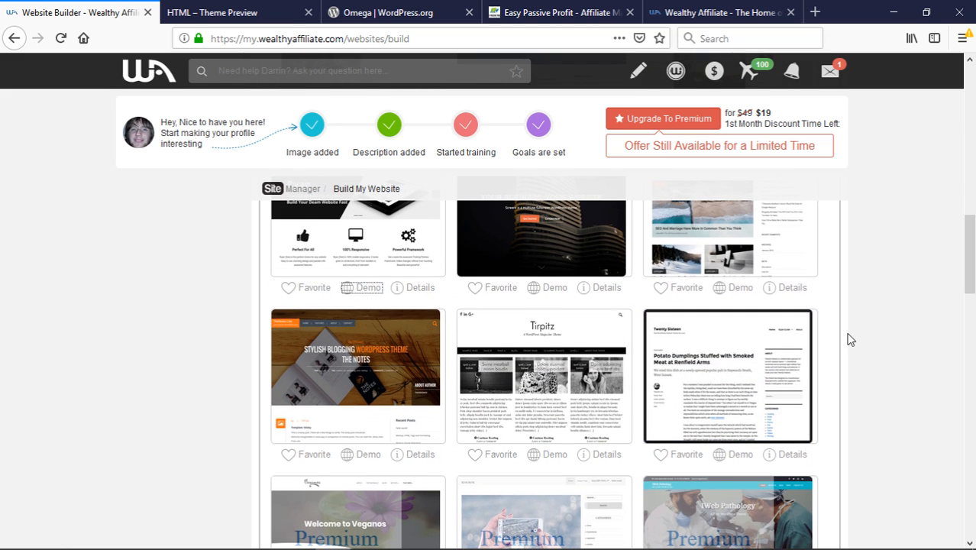
scroll(853, 321, "up", 2)
scroll(851, 339, "up", 3)
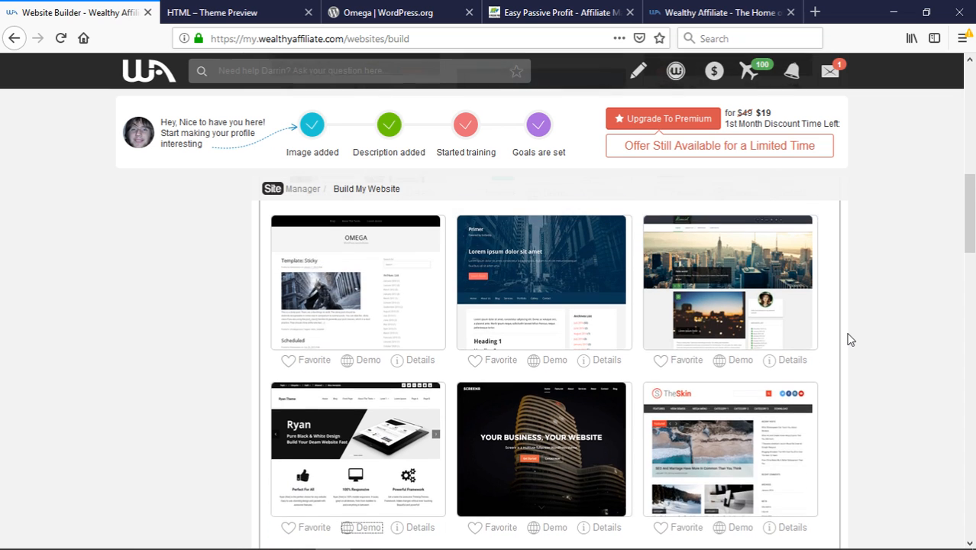
scroll(850, 339, "up", 1)
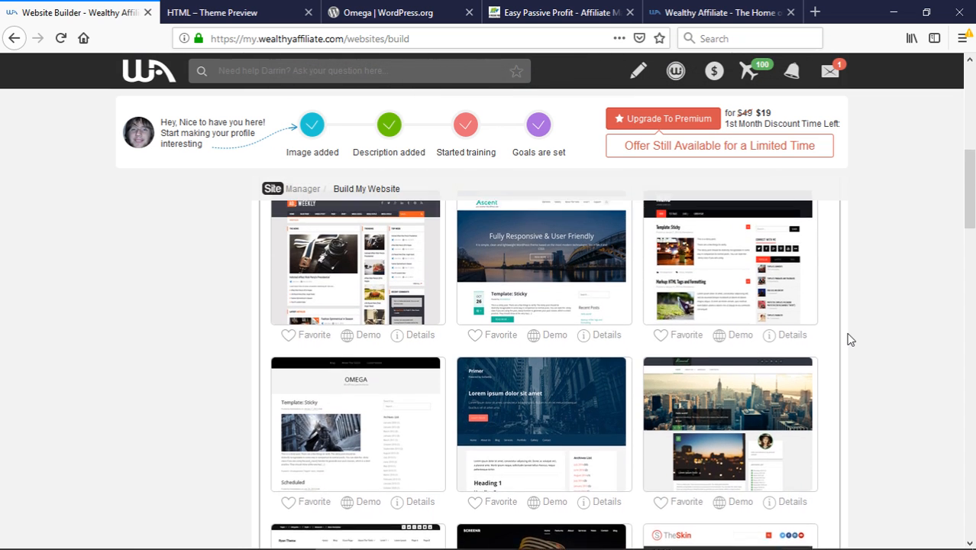
scroll(851, 339, "down", 6)
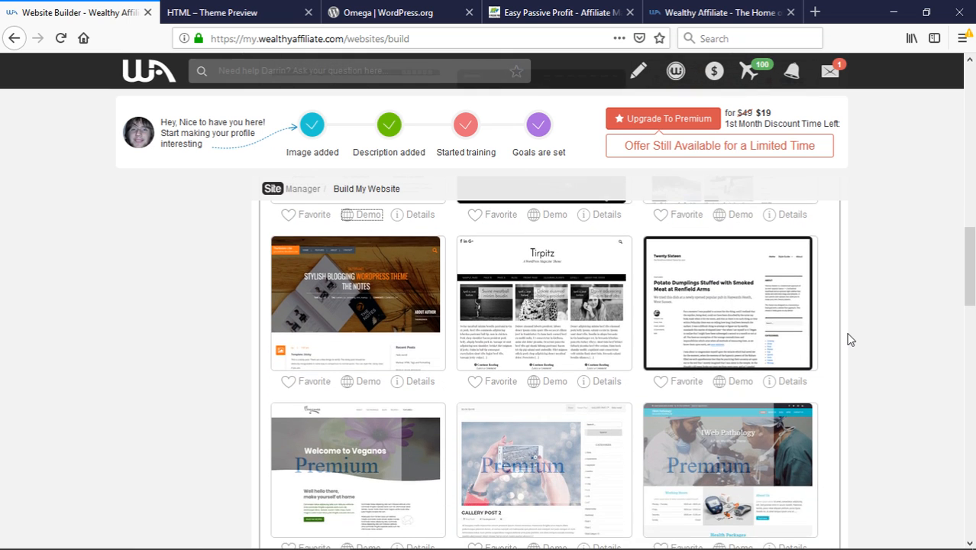
scroll(850, 338, "up", 6)
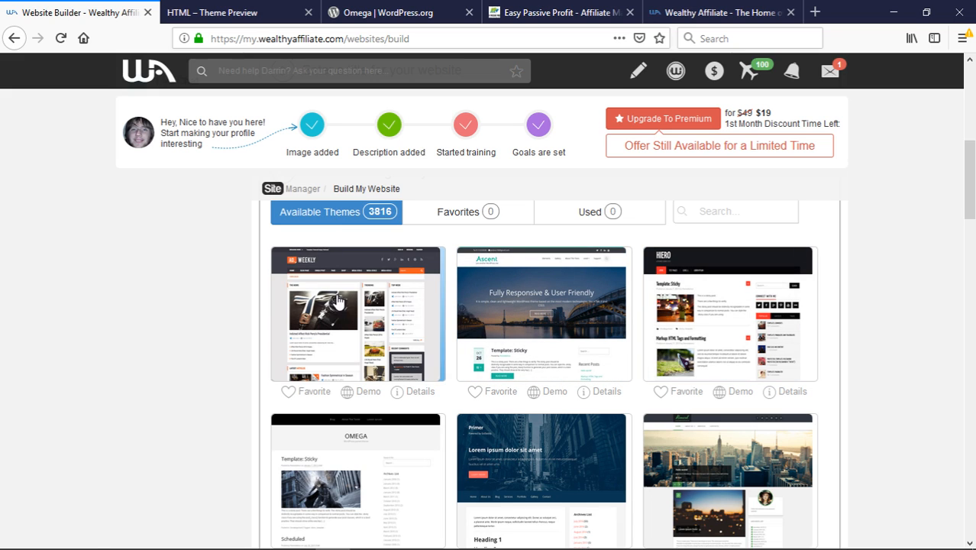
scroll(309, 317, "down", 2)
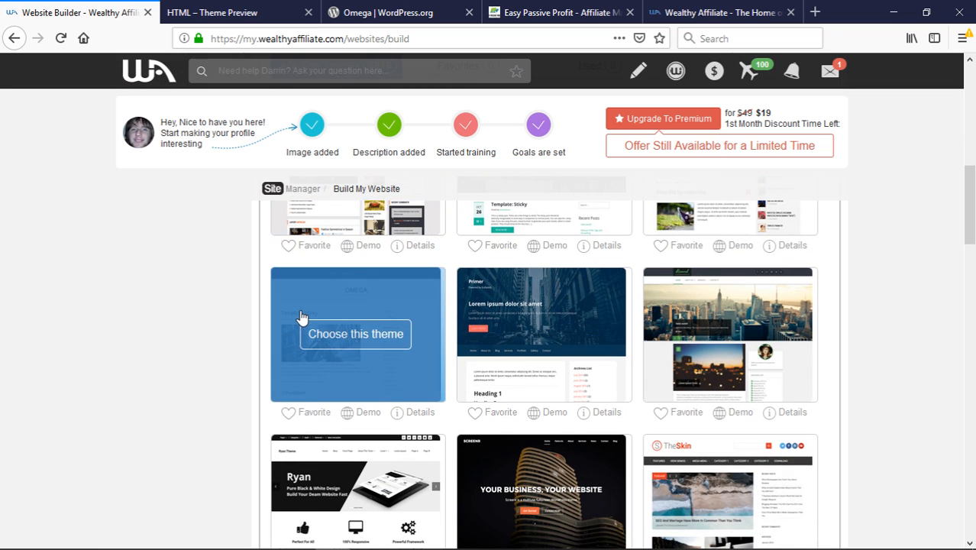
scroll(233, 388, "down", 2)
scroll(235, 390, "down", 1)
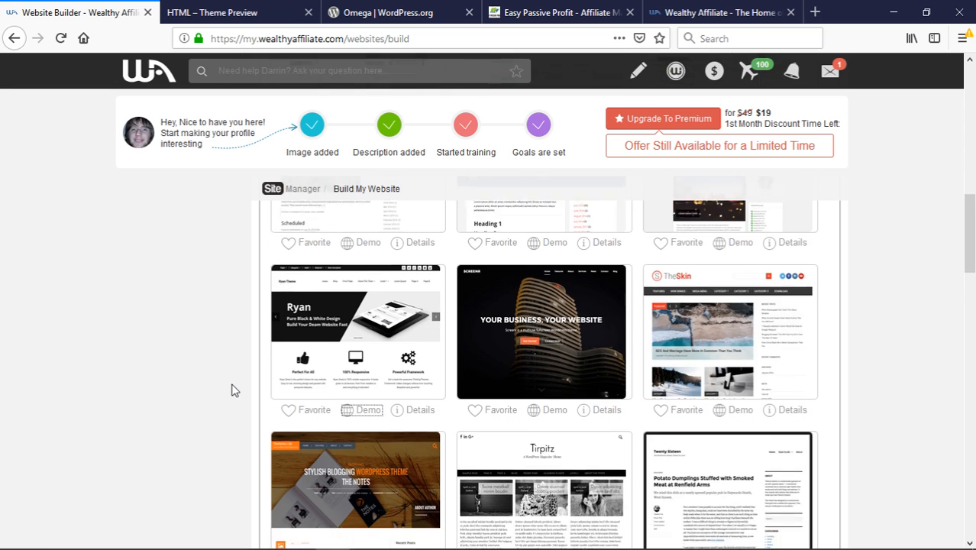
scroll(235, 390, "down", 2)
scroll(234, 390, "up", 8)
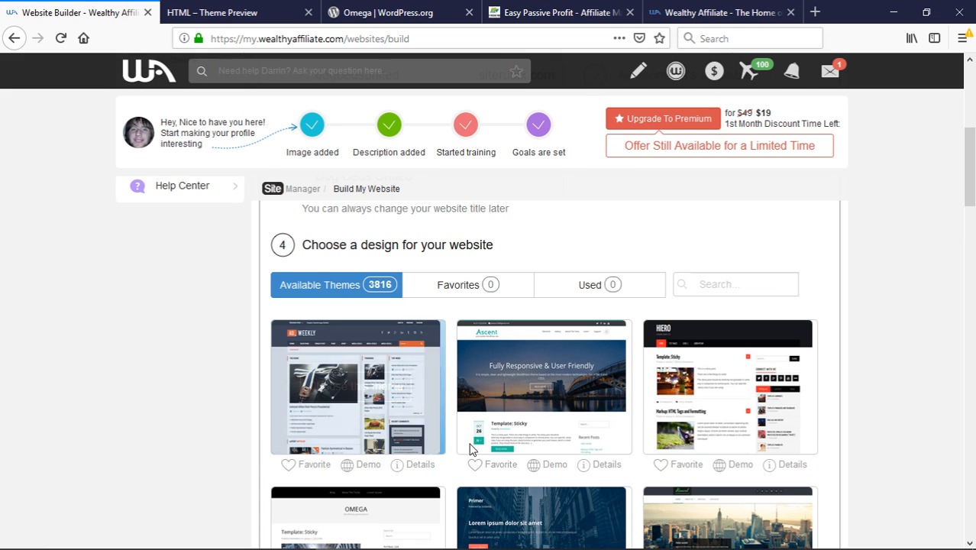
Choose the city-skyline theme for the site
mouse_move(775, 402)
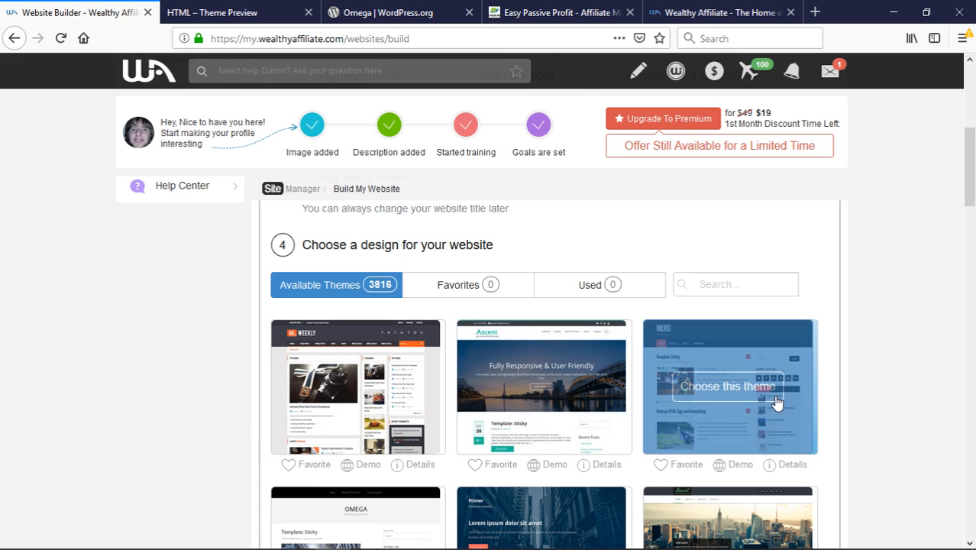
scroll(763, 402, "down", 3)
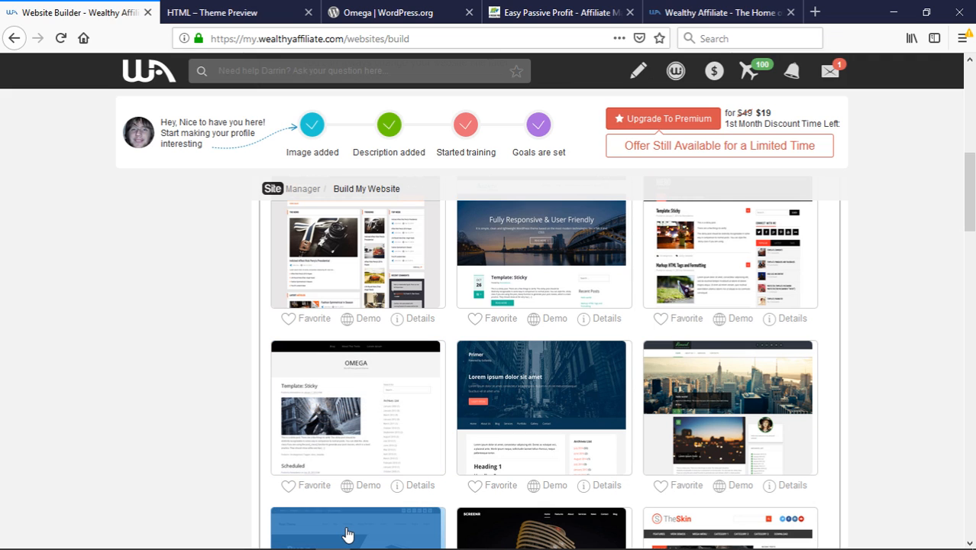
left_click(717, 416)
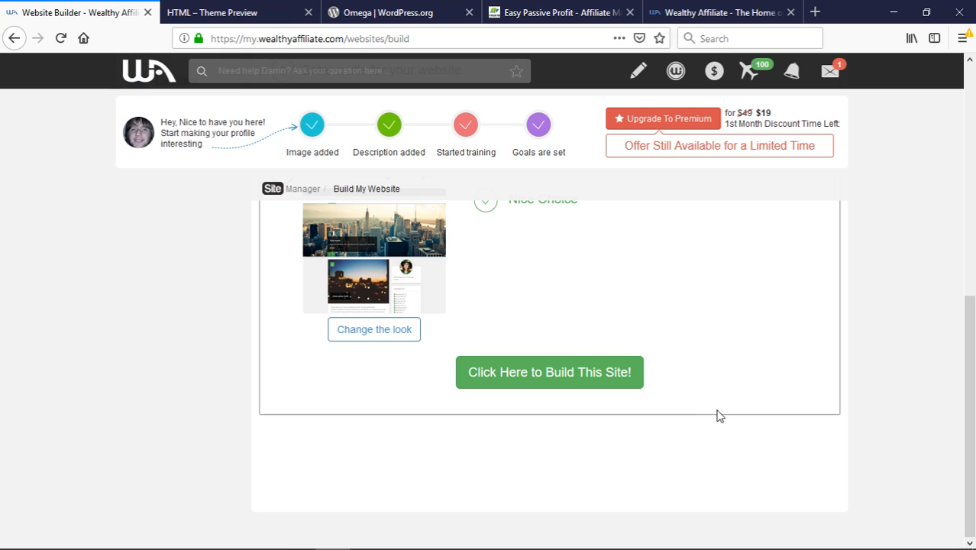
Check the dogbedsunited domain and Dog Beds United title, then build the site
scroll(717, 416, "up", 5)
scroll(638, 378, "up", 2)
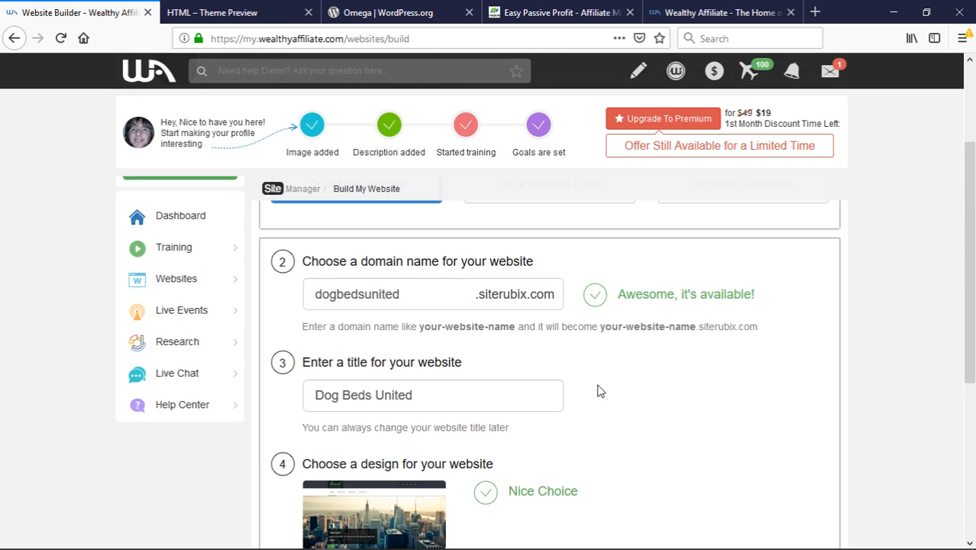
scroll(496, 411, "down", 2)
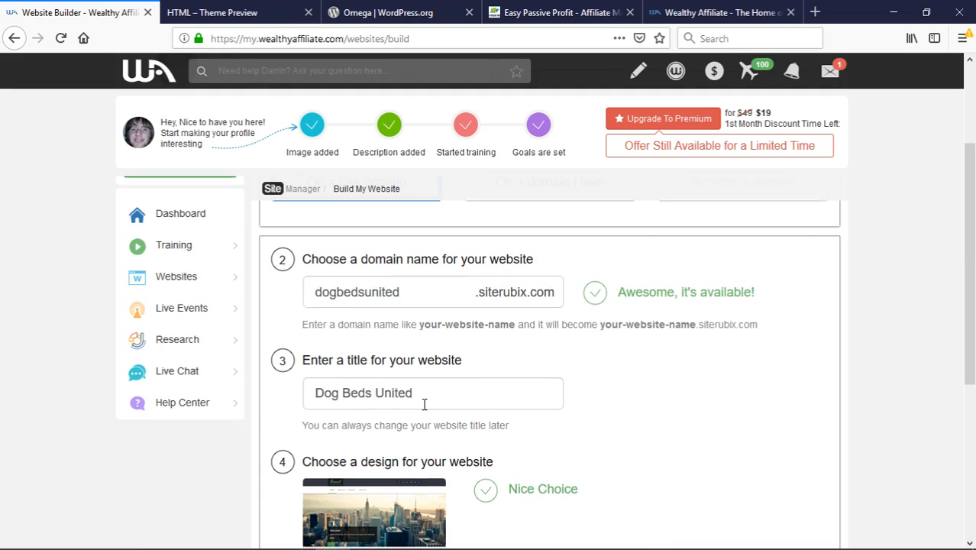
scroll(425, 404, "down", 5)
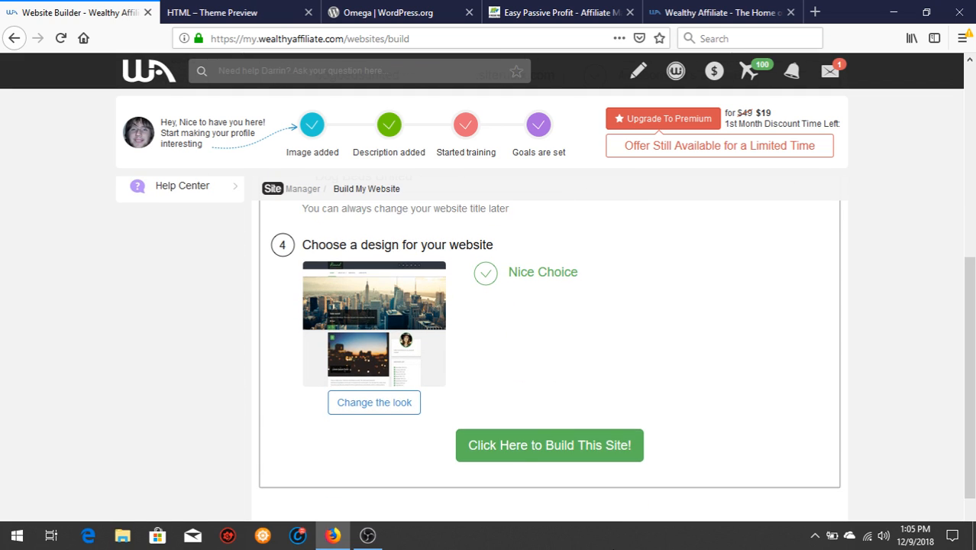
left_click(578, 458)
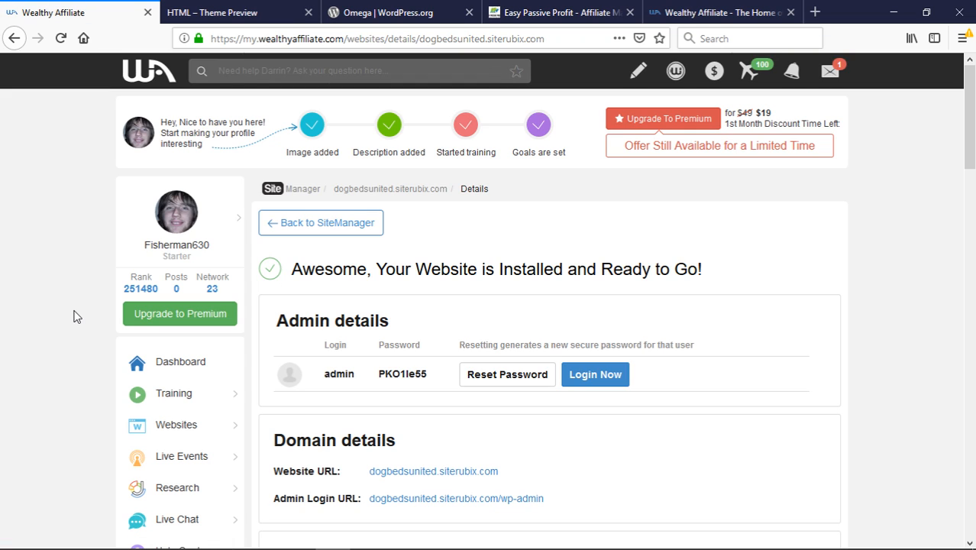
Scroll through the new site's Admin, Domain, SitePlus+ and PageSpeed details, then back up
scroll(75, 316, "down", 2)
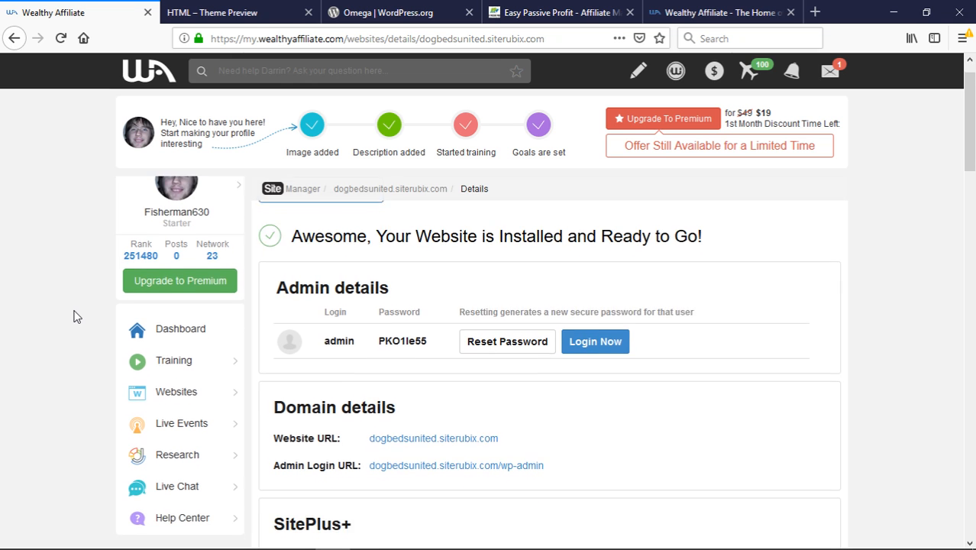
scroll(508, 307, "down", 5)
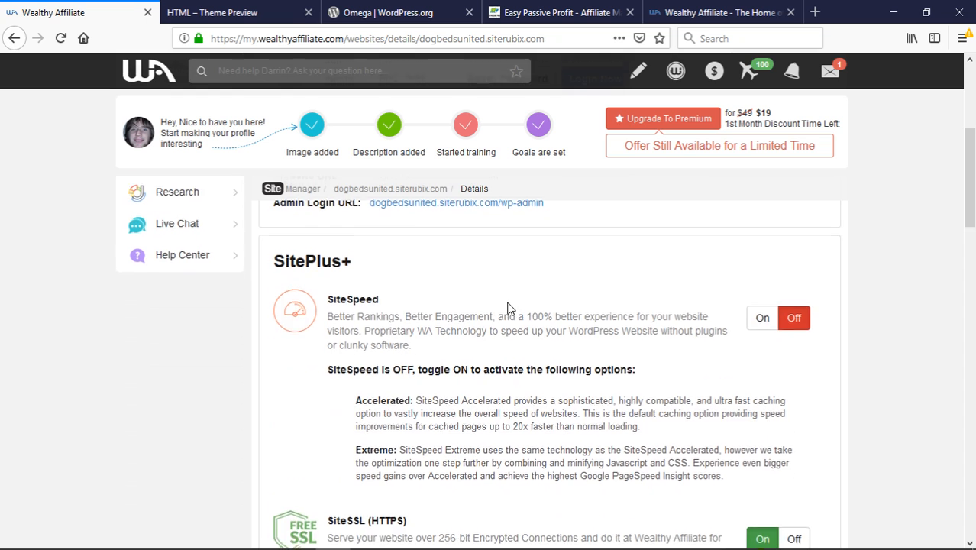
scroll(510, 308, "down", 6)
scroll(510, 308, "down", 5)
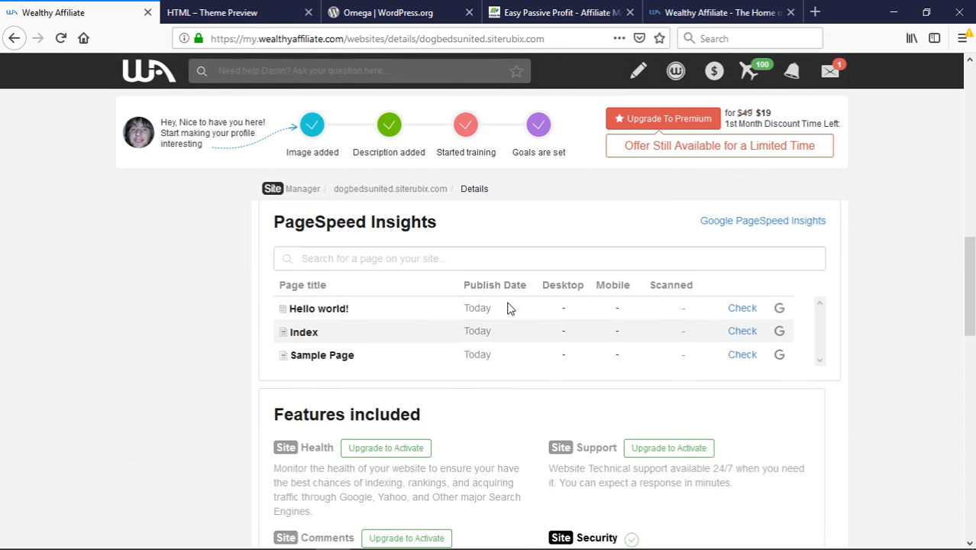
scroll(510, 307, "down", 4)
scroll(510, 308, "up", 3)
scroll(509, 308, "up", 15)
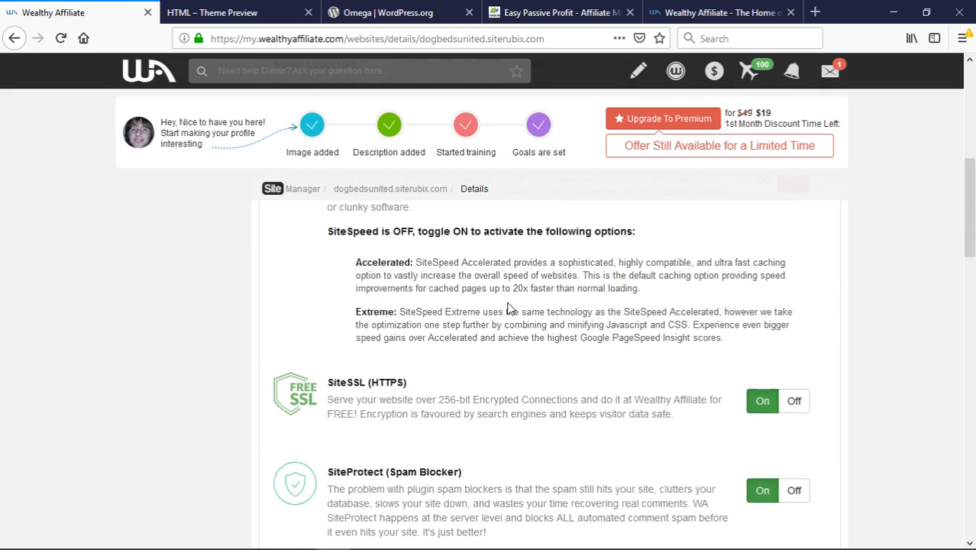
scroll(508, 309, "up", 2)
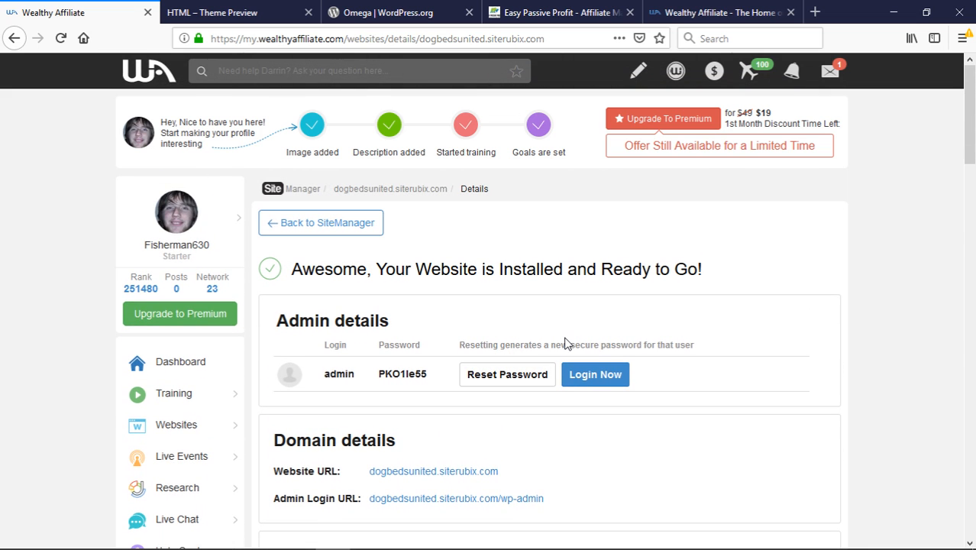
Log in to the Dog Beds United WordPress admin and visit the live home page
left_click(585, 384)
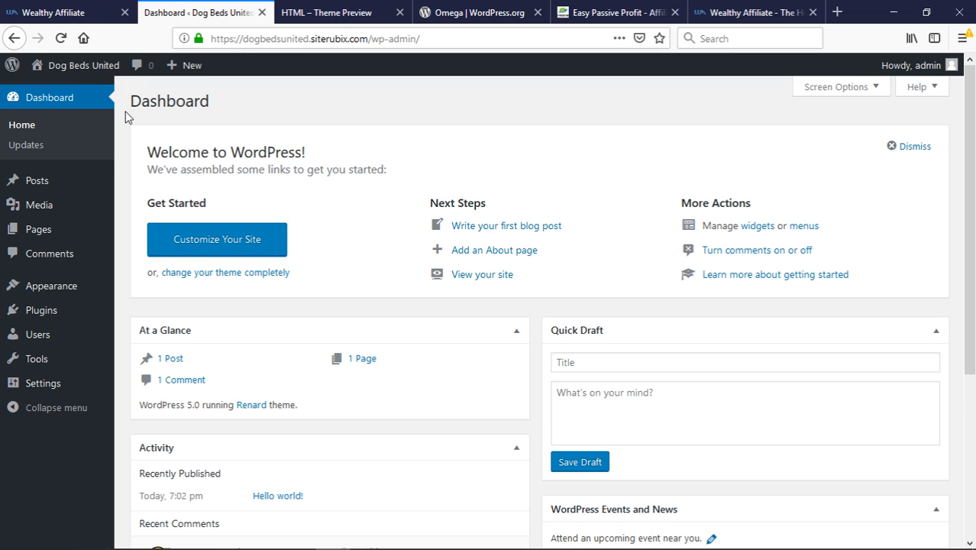
mouse_move(86, 67)
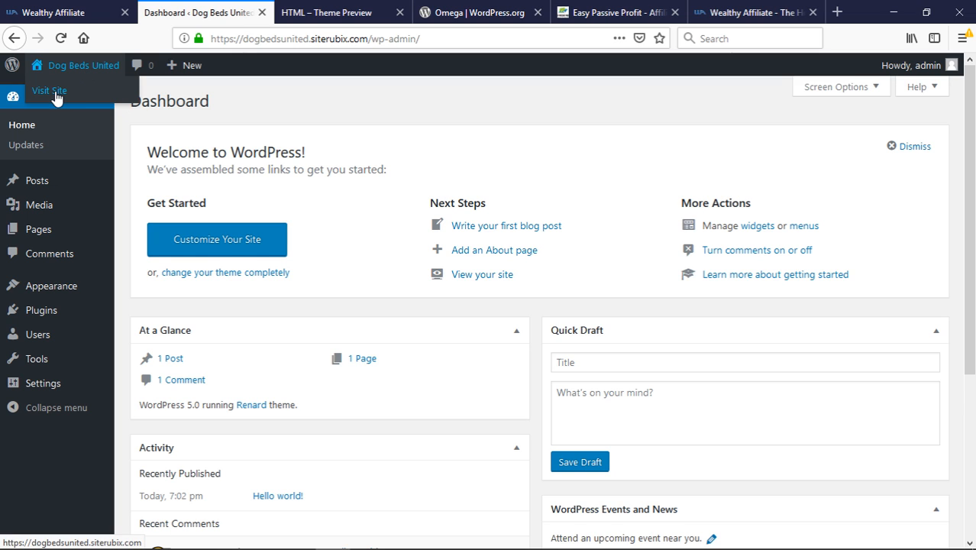
left_click(55, 92)
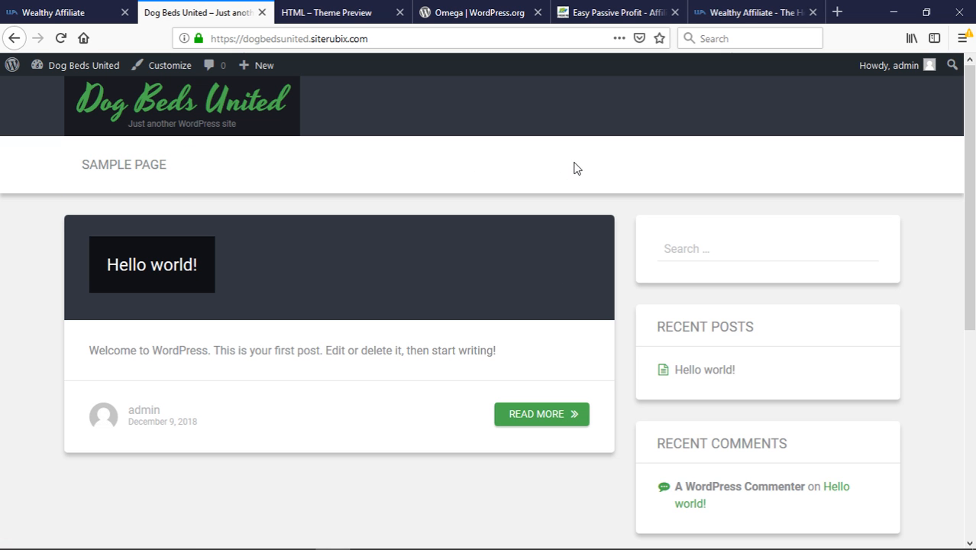
scroll(576, 171, "down", 4)
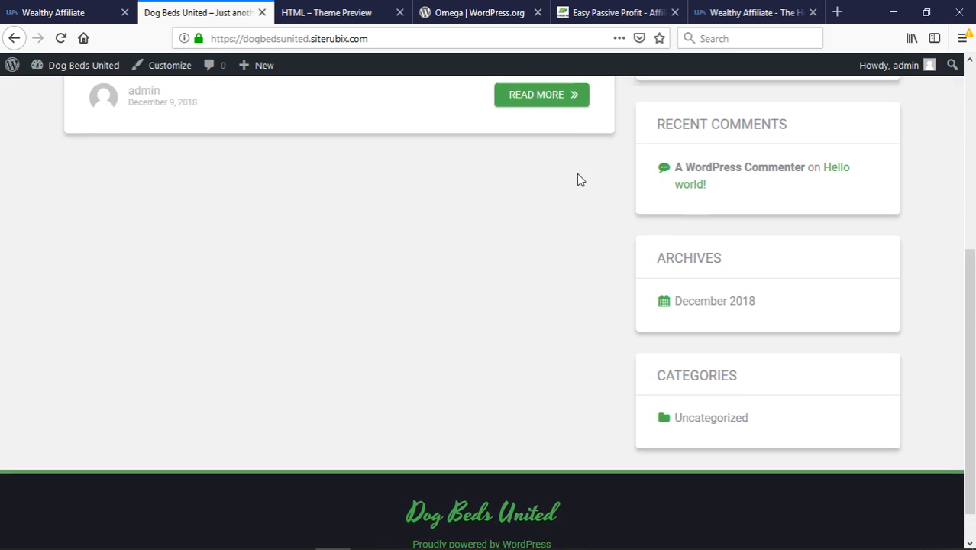
scroll(577, 178, "up", 5)
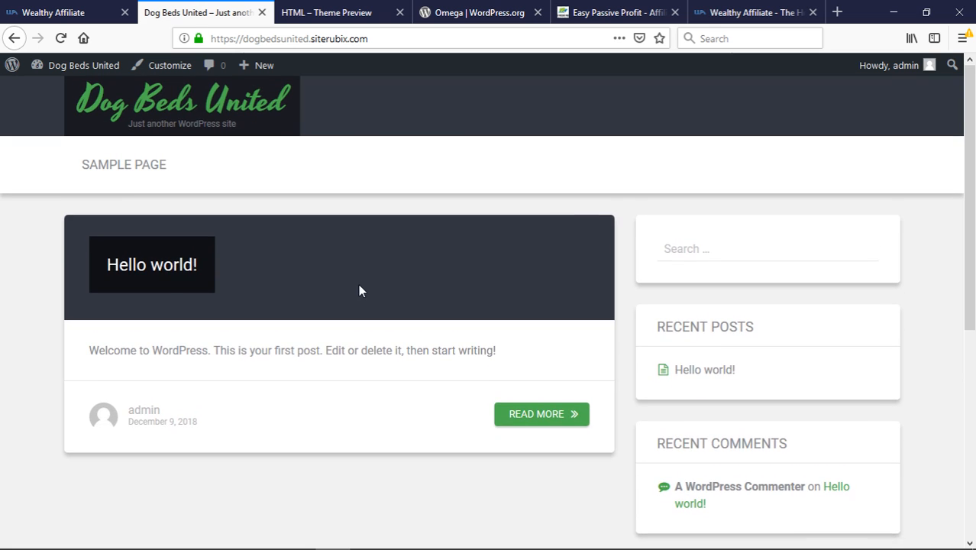
Open the Hello world! post and scroll through it
left_click(142, 284)
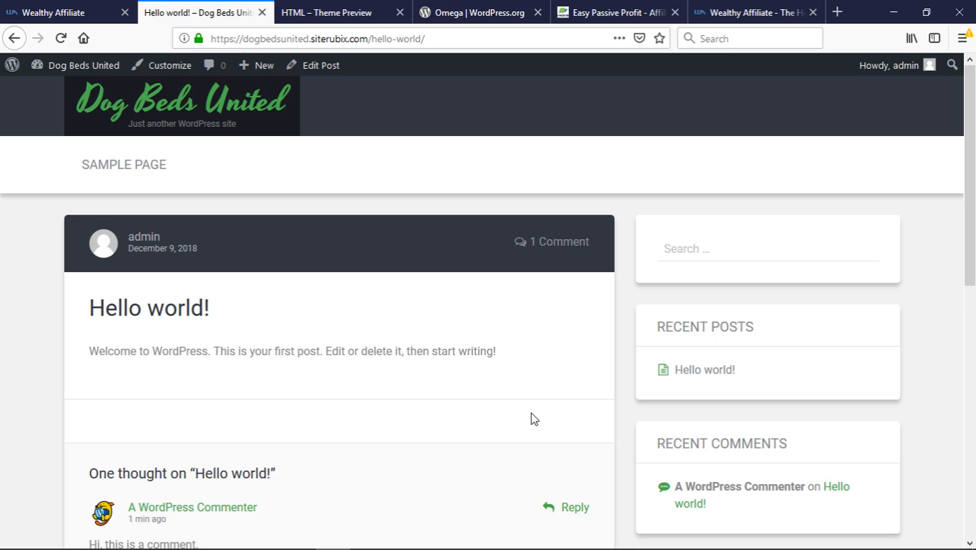
scroll(533, 419, "down", 5)
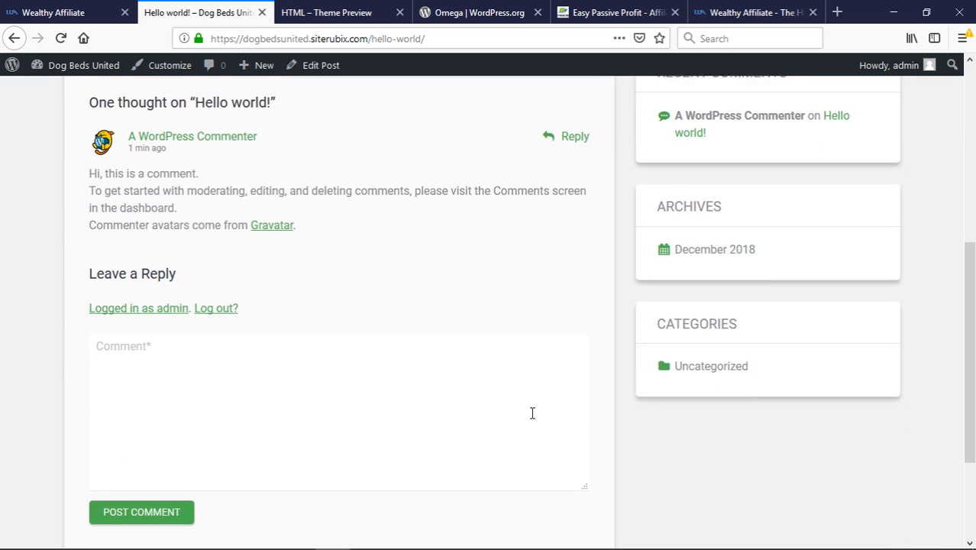
scroll(532, 413, "down", 2)
scroll(532, 413, "up", 5)
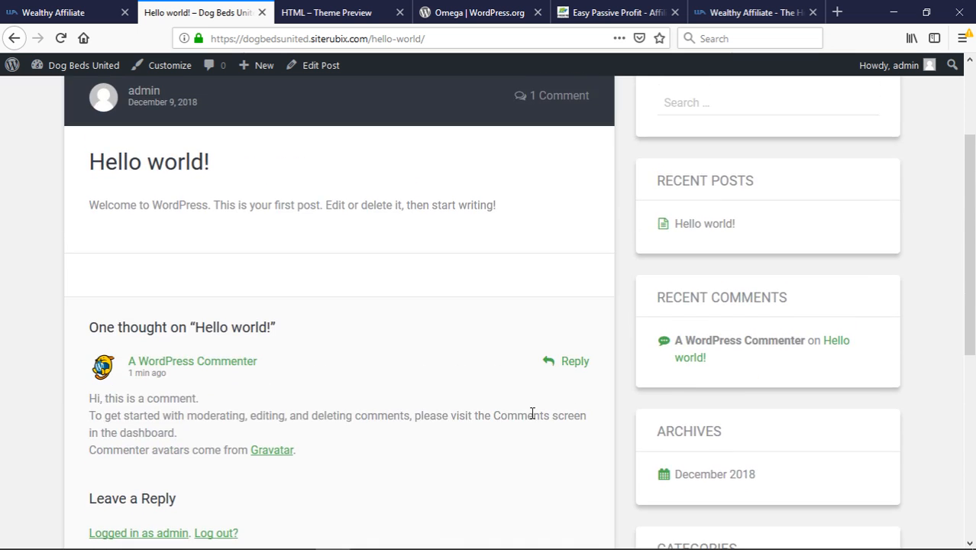
scroll(532, 413, "up", 3)
Return to the admin dashboard and open Posts > All Posts
mouse_move(44, 72)
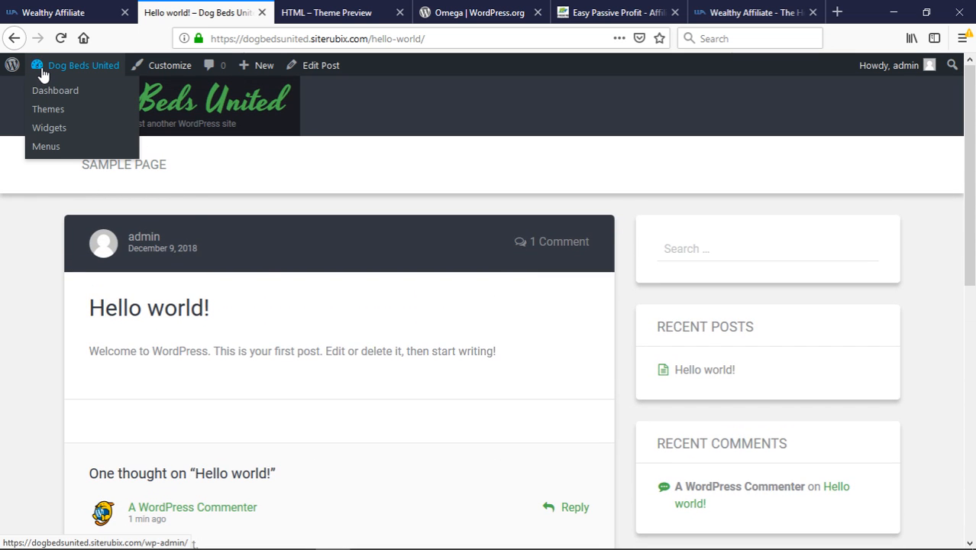
left_click(48, 94)
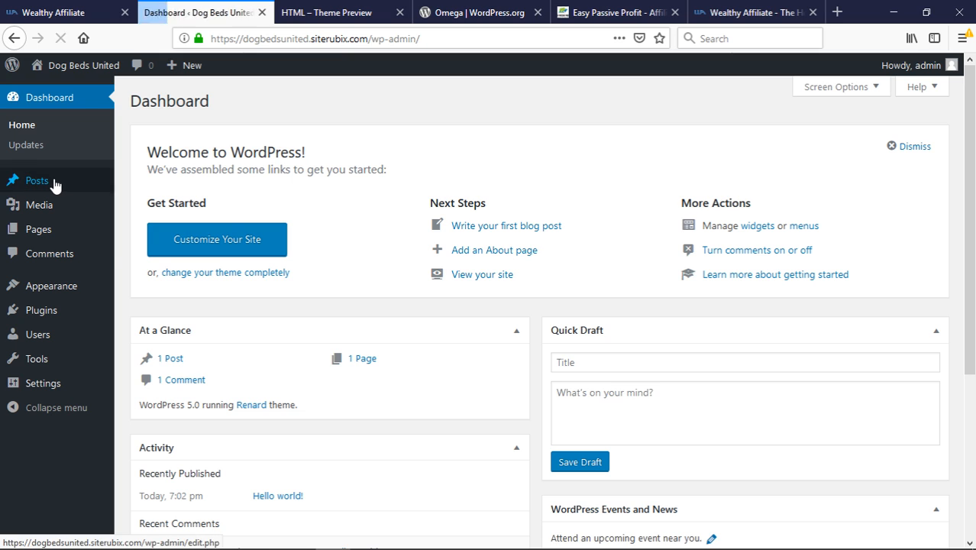
mouse_move(54, 183)
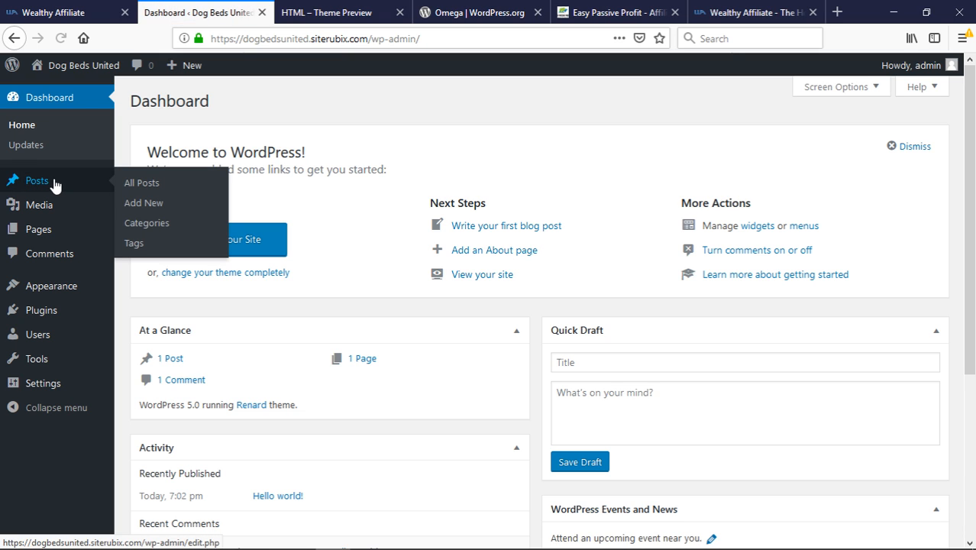
left_click(153, 185)
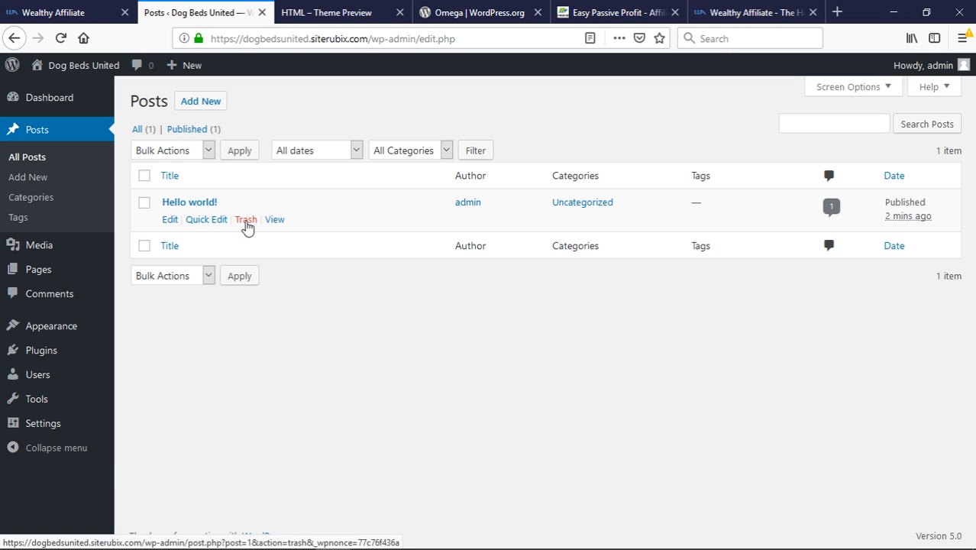
Trash the Hello world! post, then delete it permanently from the Trash view
left_click(245, 221)
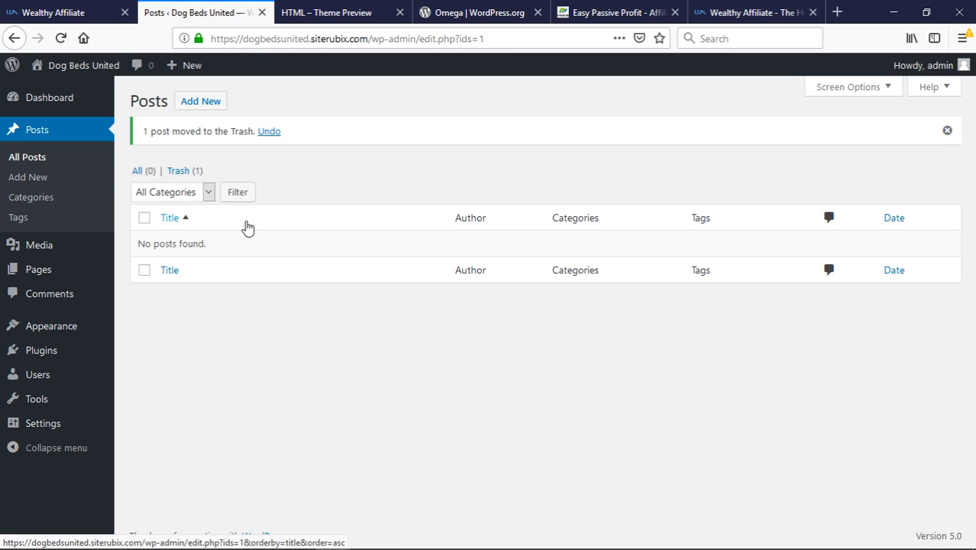
left_click(182, 177)
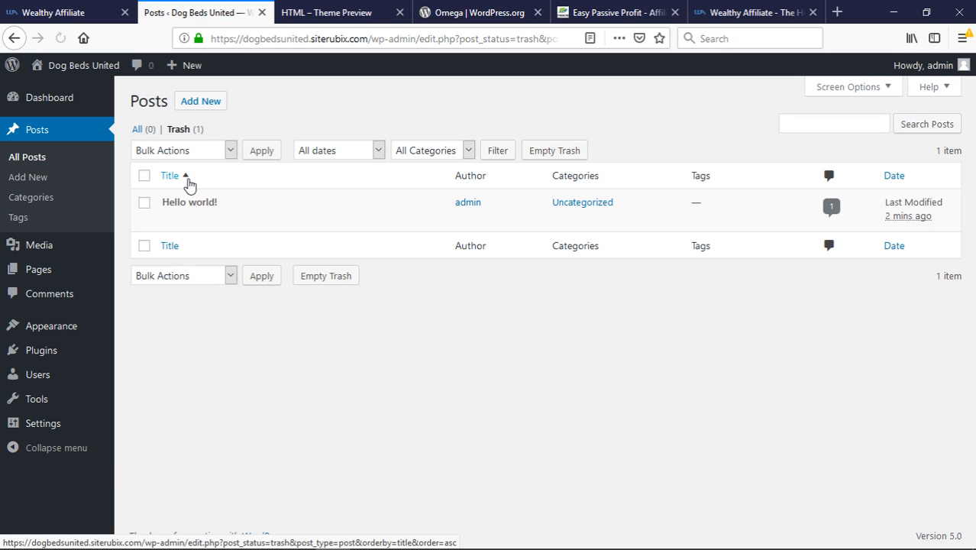
mouse_move(393, 202)
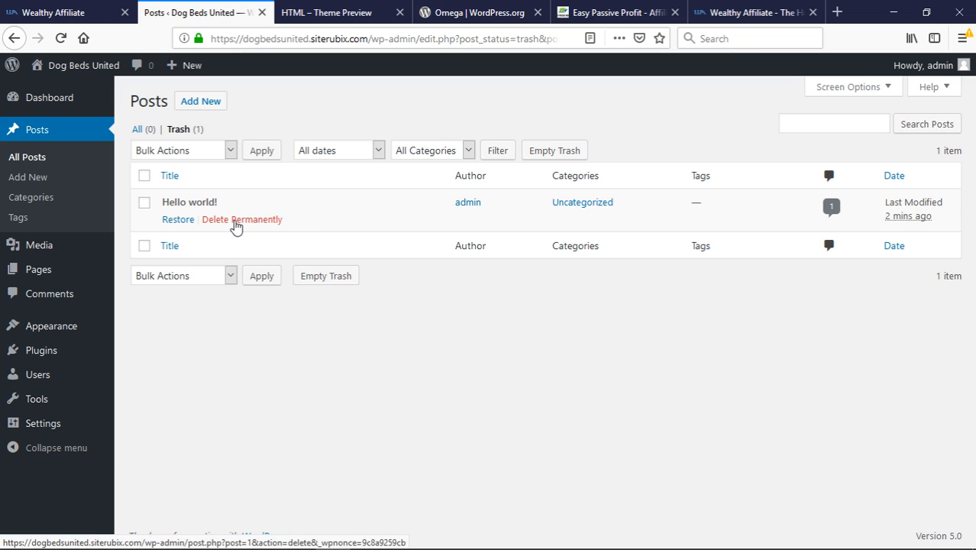
left_click(236, 221)
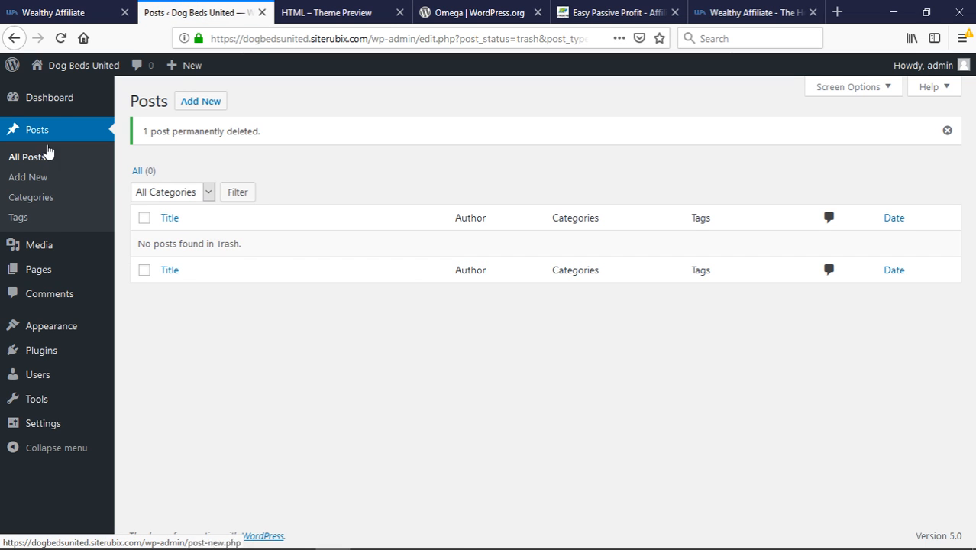
mouse_move(63, 112)
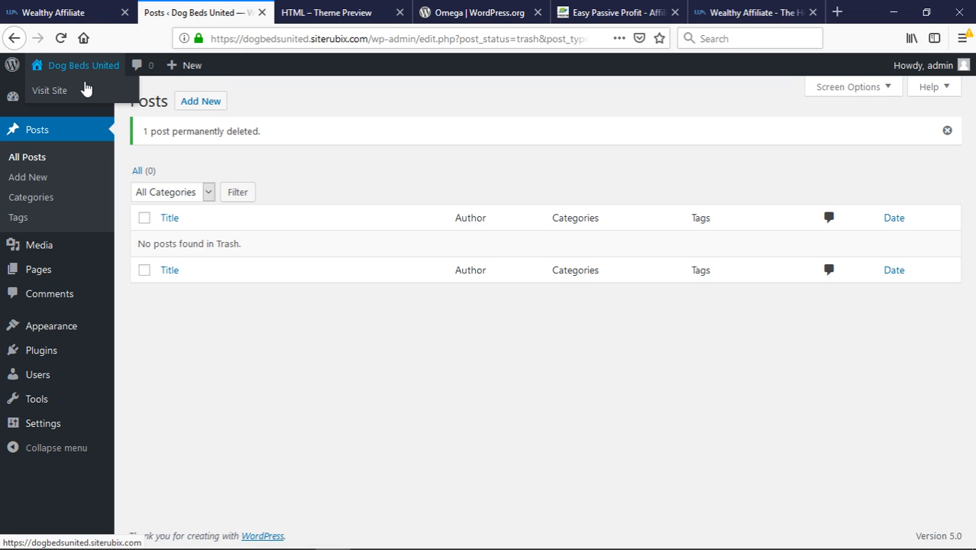
Visit the live Dog Beds United homepage and scroll through its 'Nothing Found' content
left_click(80, 90)
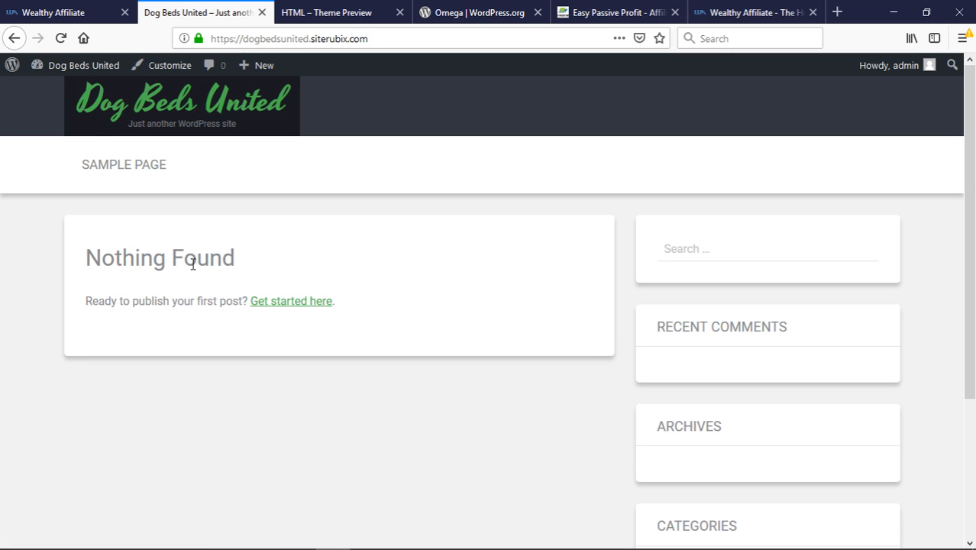
scroll(386, 299, "down", 5)
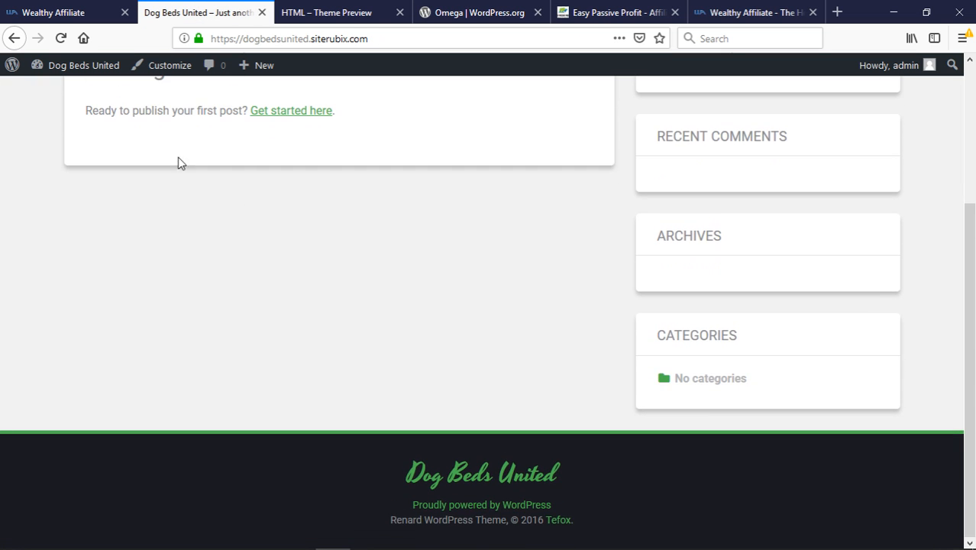
scroll(670, 292, "up", 5)
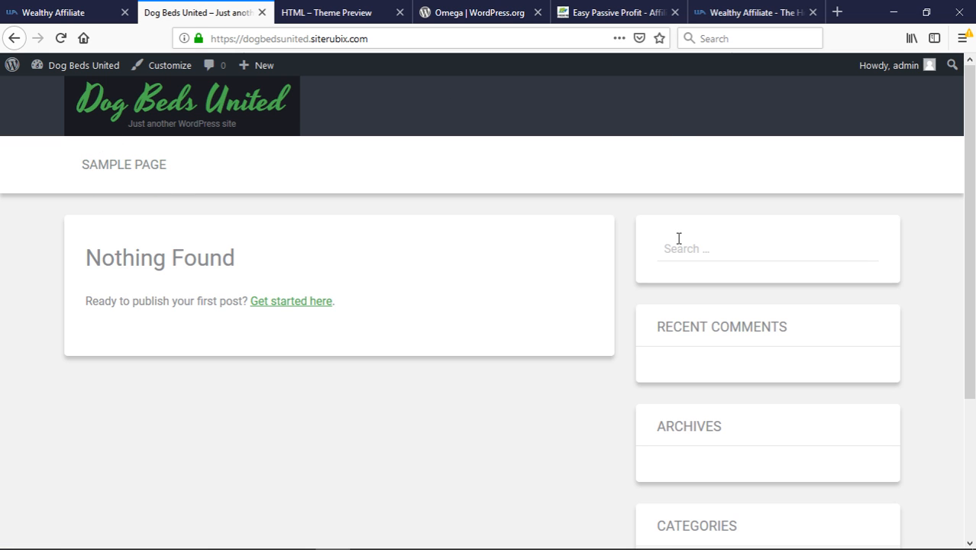
scroll(678, 238, "down", 5)
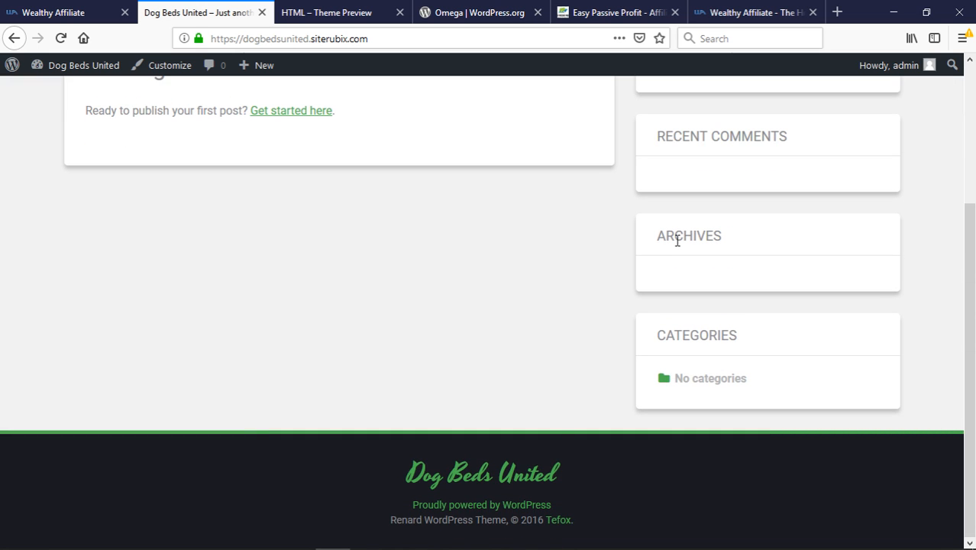
scroll(676, 240, "up", 5)
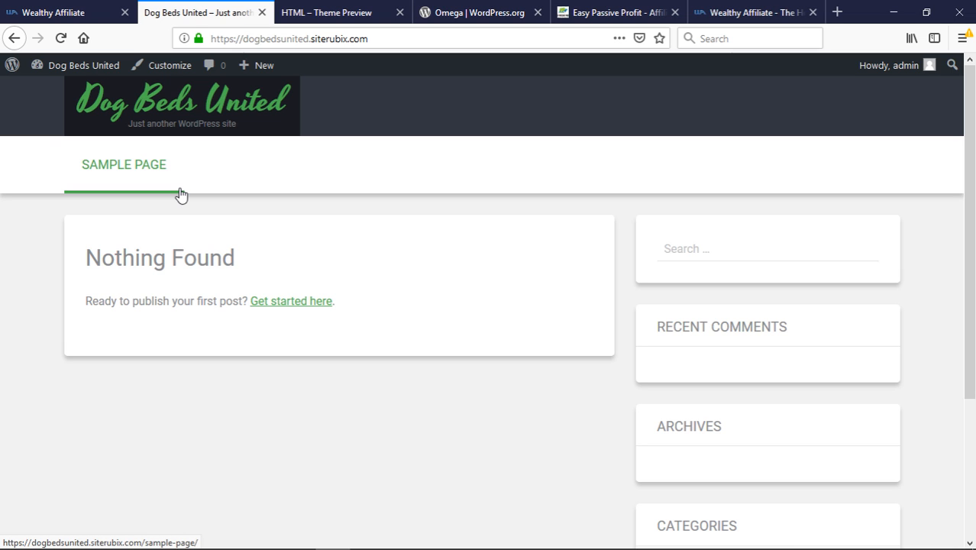
Go to the dashboard and open Installed Plugins, where only Classic Editor of three is active
mouse_move(75, 73)
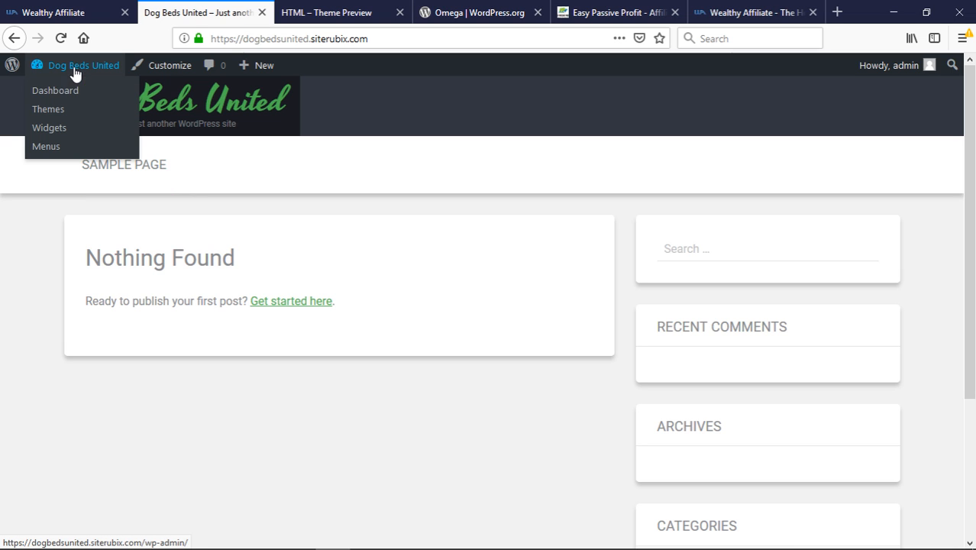
left_click(56, 92)
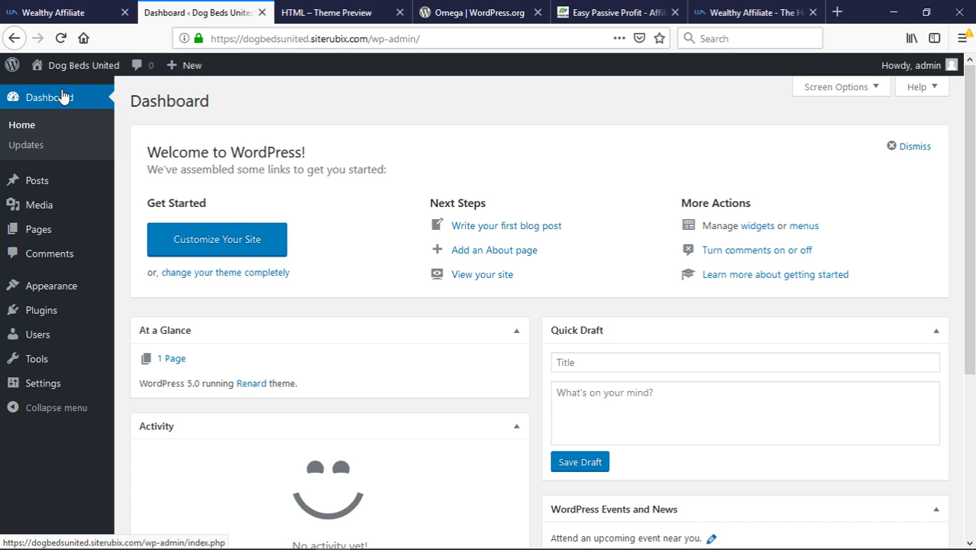
mouse_move(59, 308)
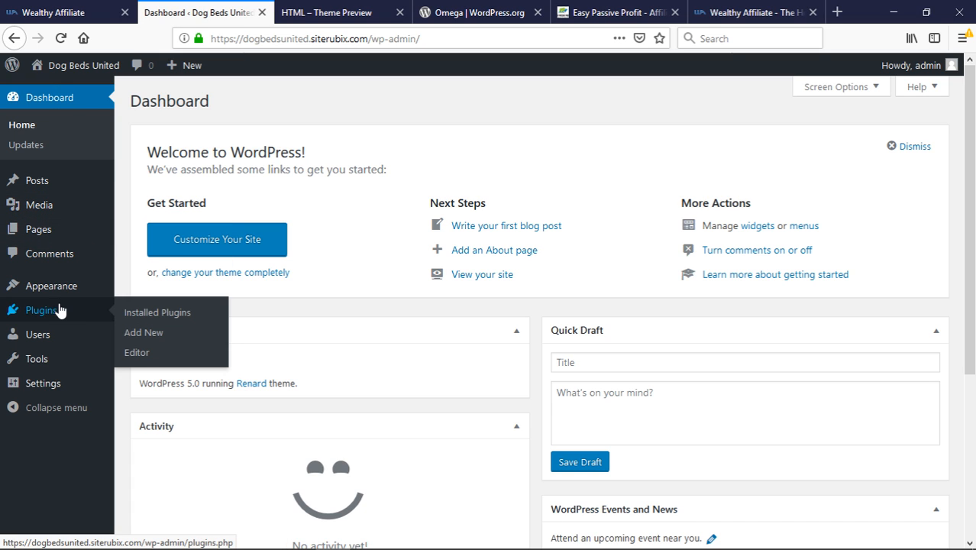
left_click(127, 318)
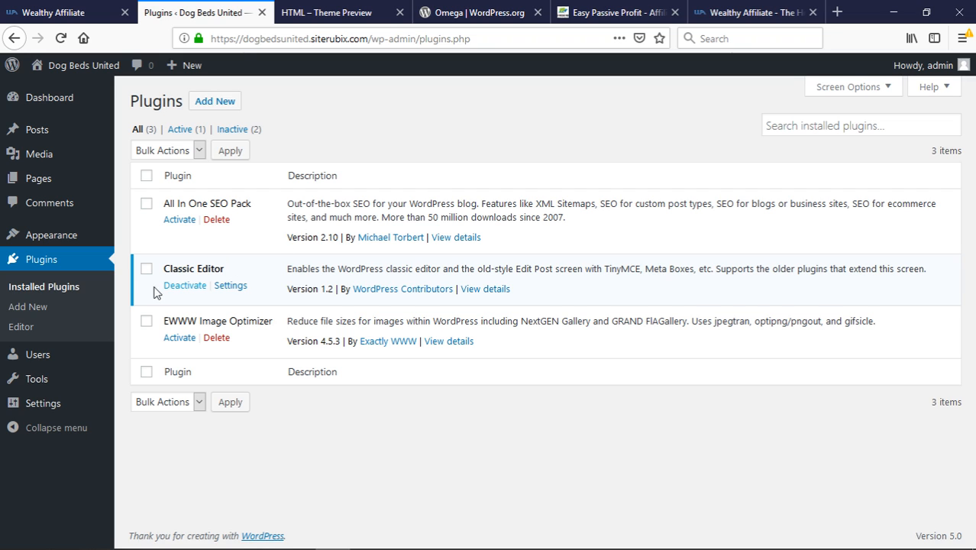
Open Users > All Users, showing the single Administrator account with no posts
mouse_move(53, 363)
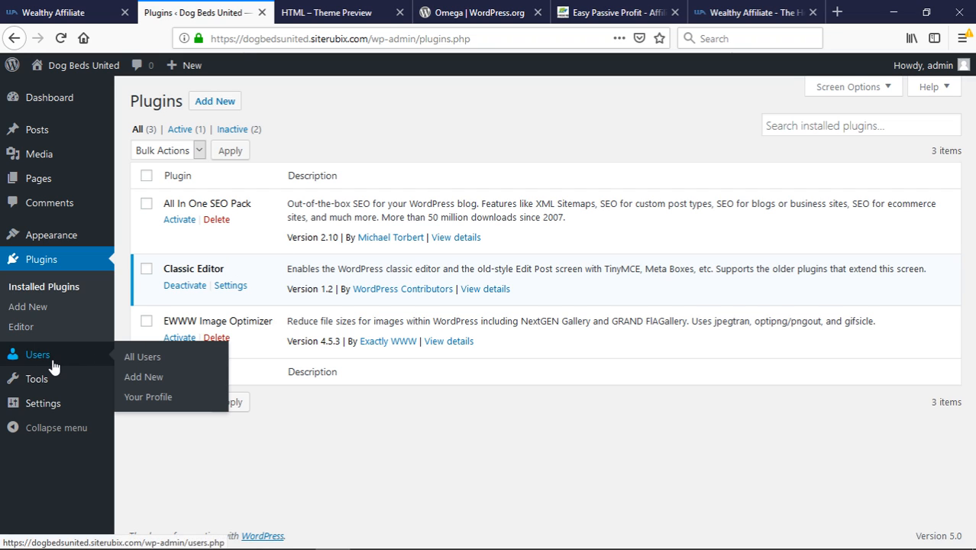
left_click(135, 359)
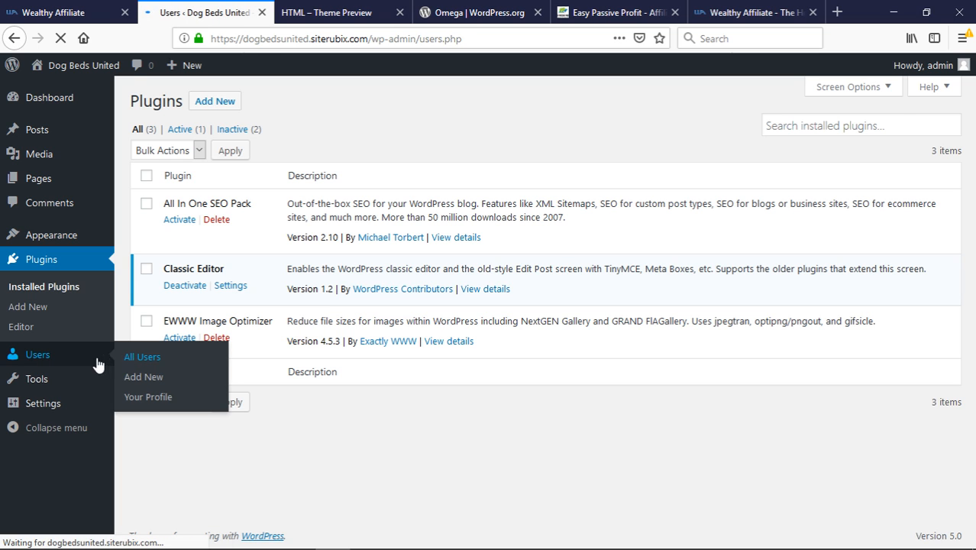
mouse_move(197, 220)
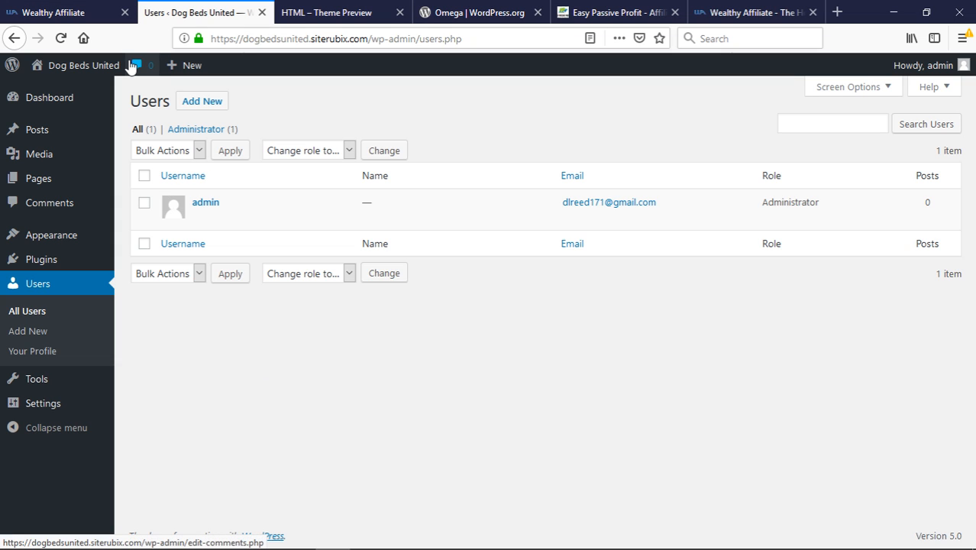
Generate a new admin password under Admin details in Wealthy Affiliate, then return to WordPress Users
left_click(69, 16)
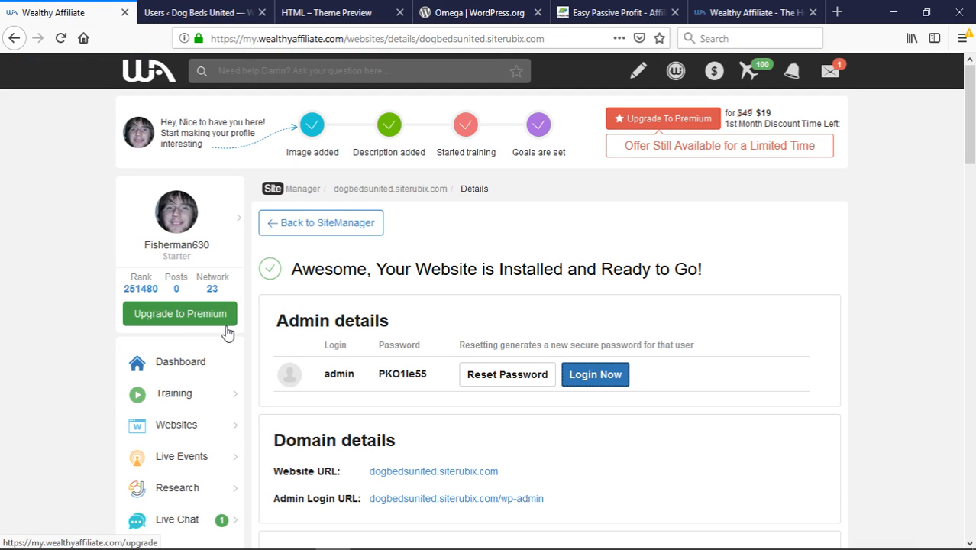
scroll(125, 401, "down", 2)
scroll(126, 402, "down", 2)
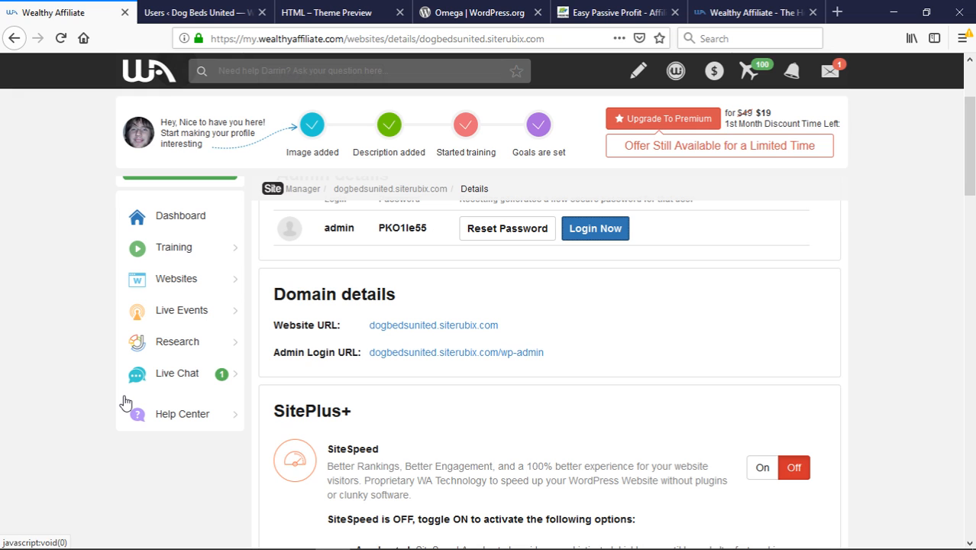
scroll(89, 365, "up", 4)
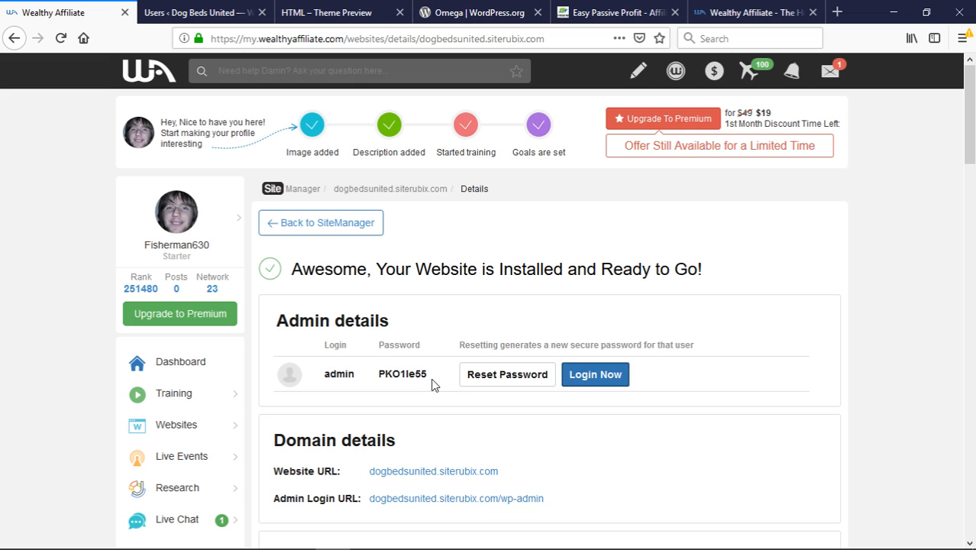
left_click_drag(432, 383, 378, 382)
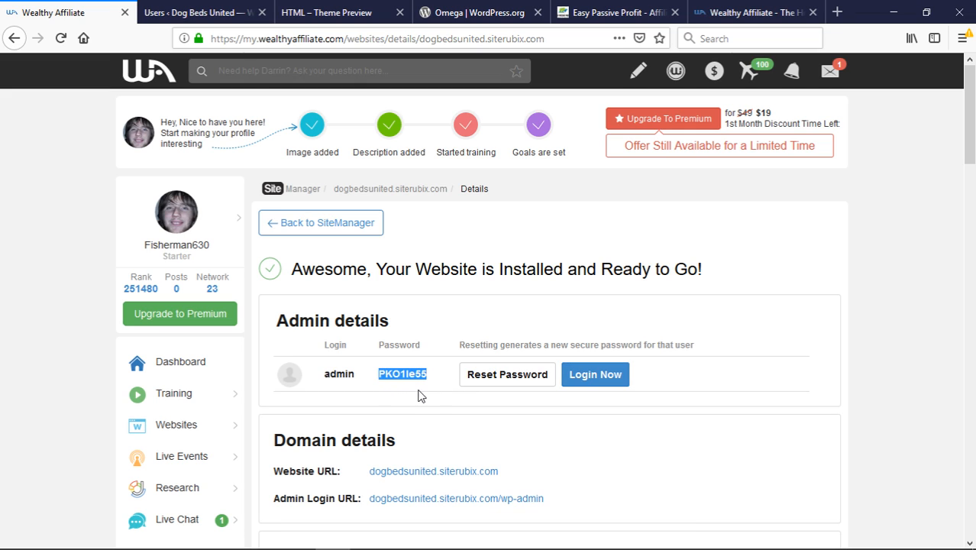
left_click(471, 377)
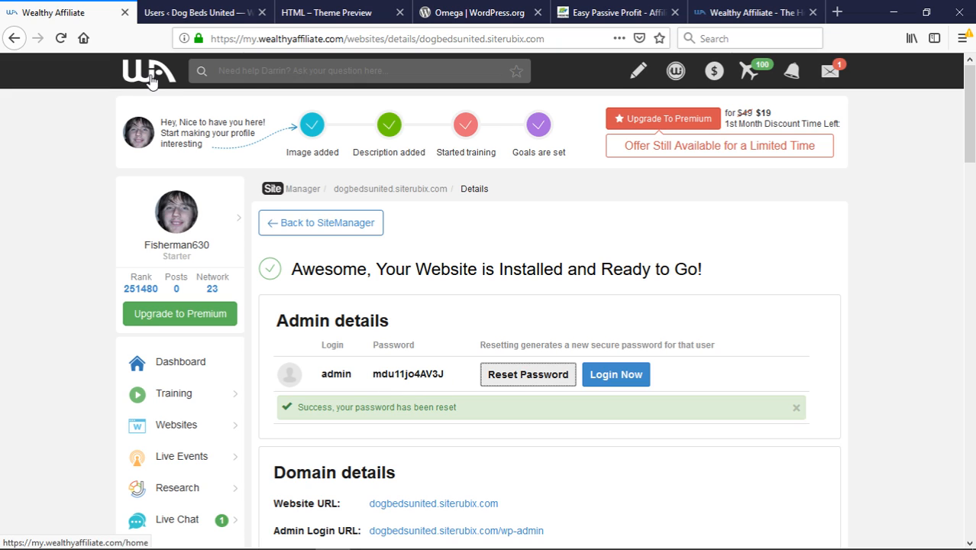
left_click(189, 13)
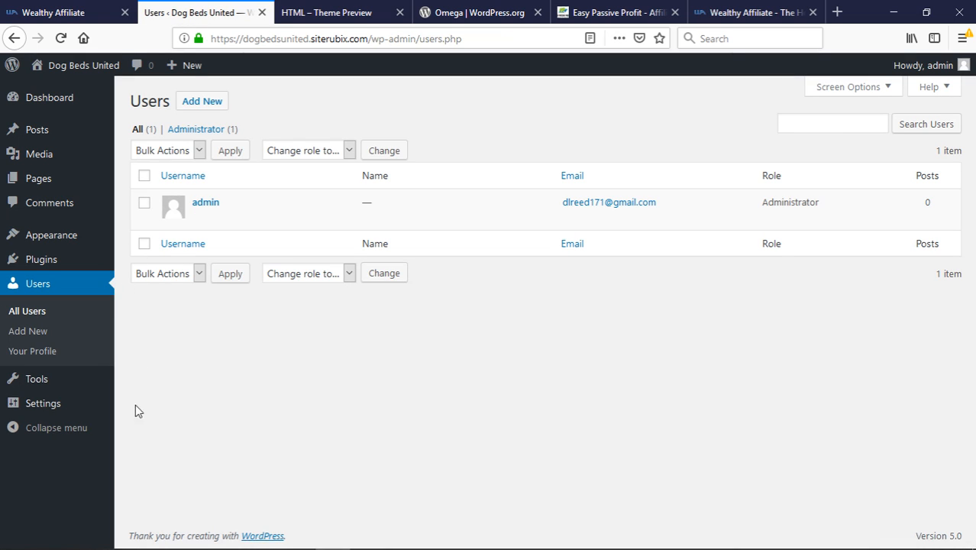
Log in as admin with the new password copied from Wealthy Affiliate, declining to save it
mouse_move(52, 404)
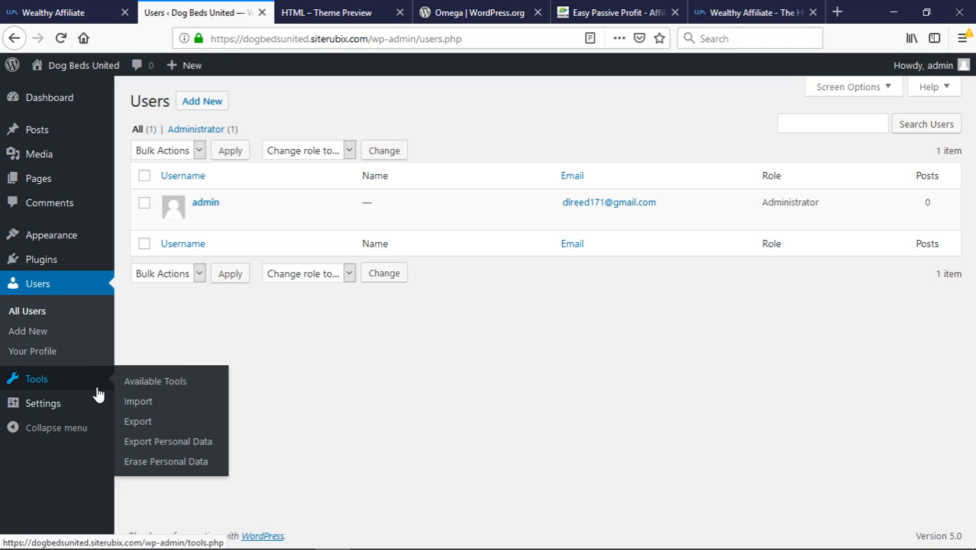
left_click(142, 361)
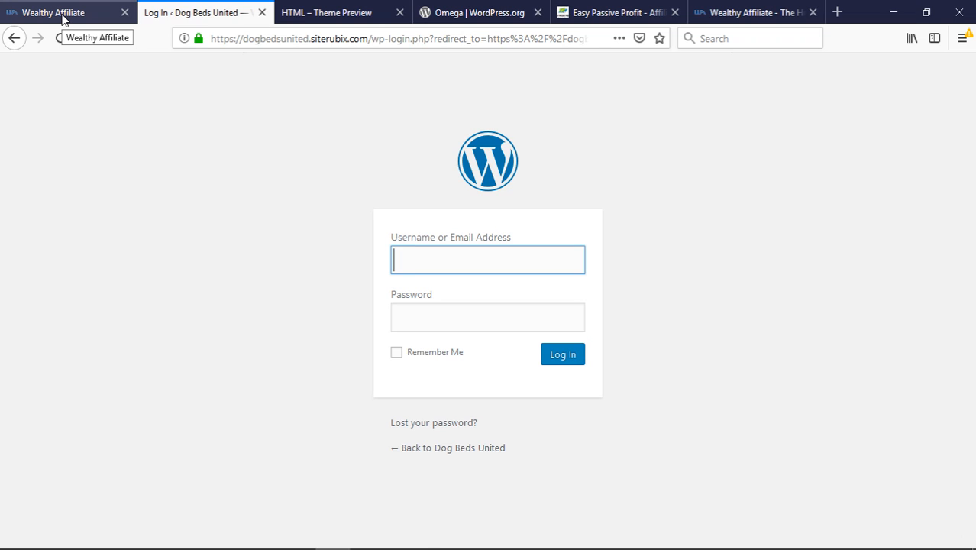
type("admin")
key("ctrl+shift+Tab")
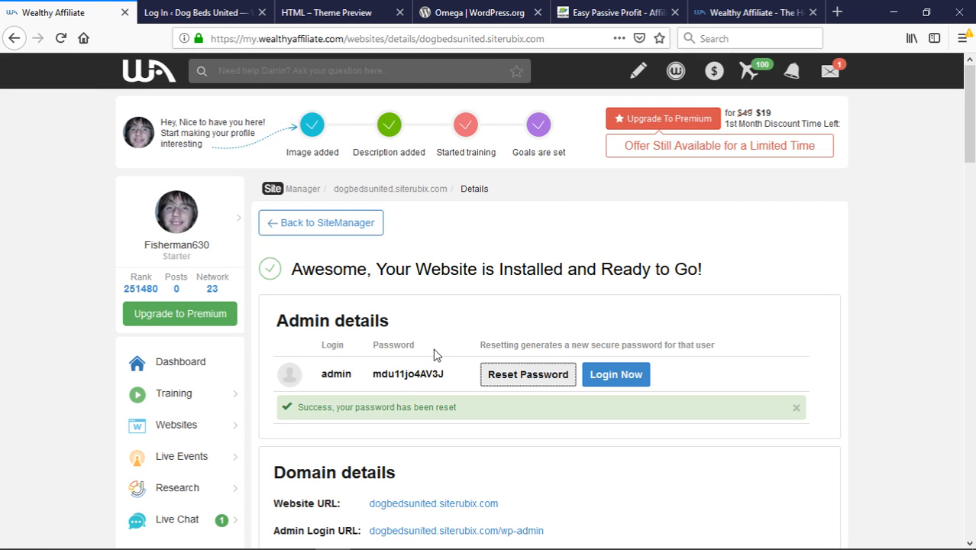
left_click_drag(449, 377, 377, 375)
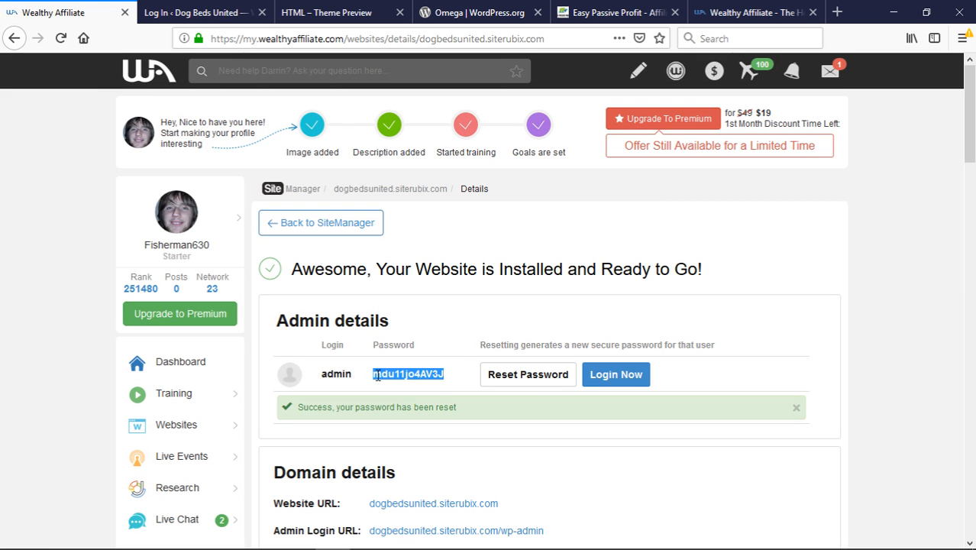
key("ctrl+c")
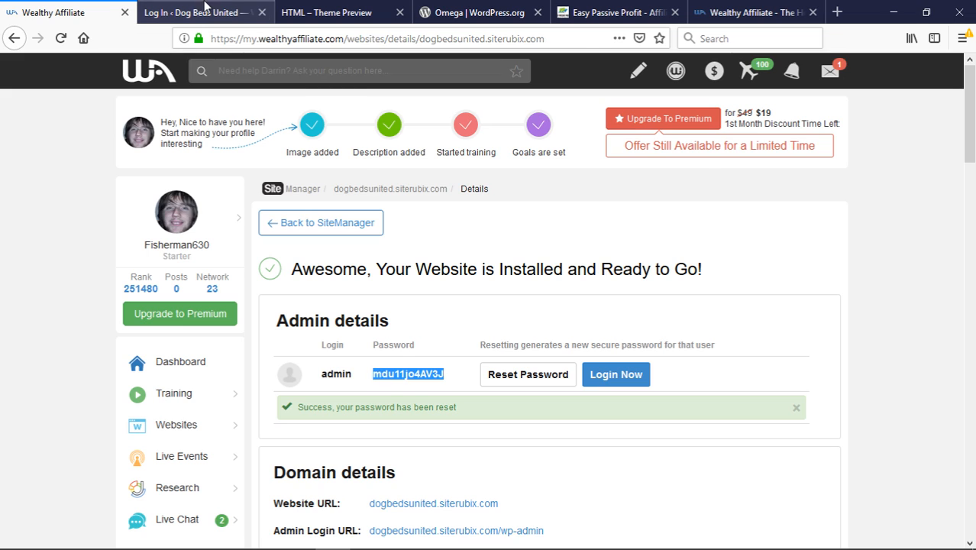
key("ctrl+Tab")
left_click(450, 319)
key("ctrl+v")
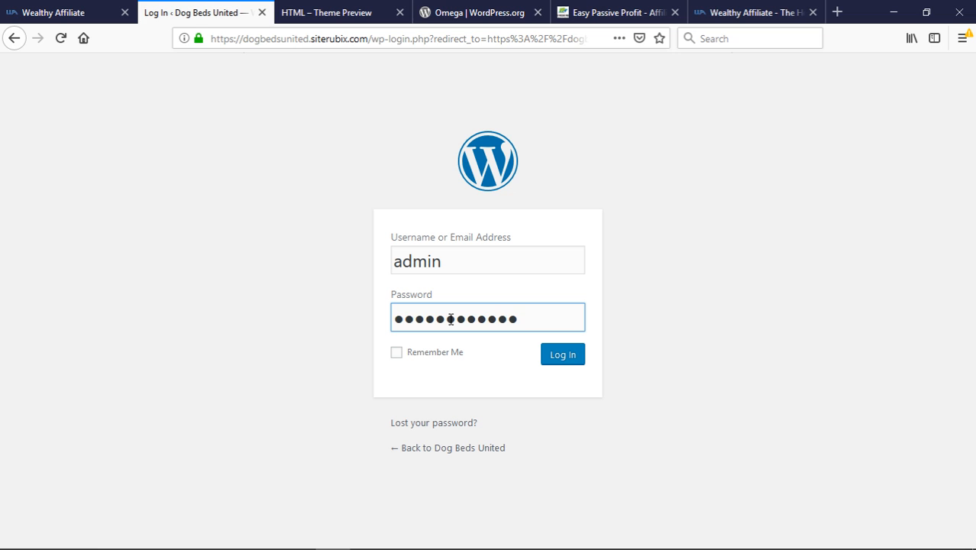
key("Return")
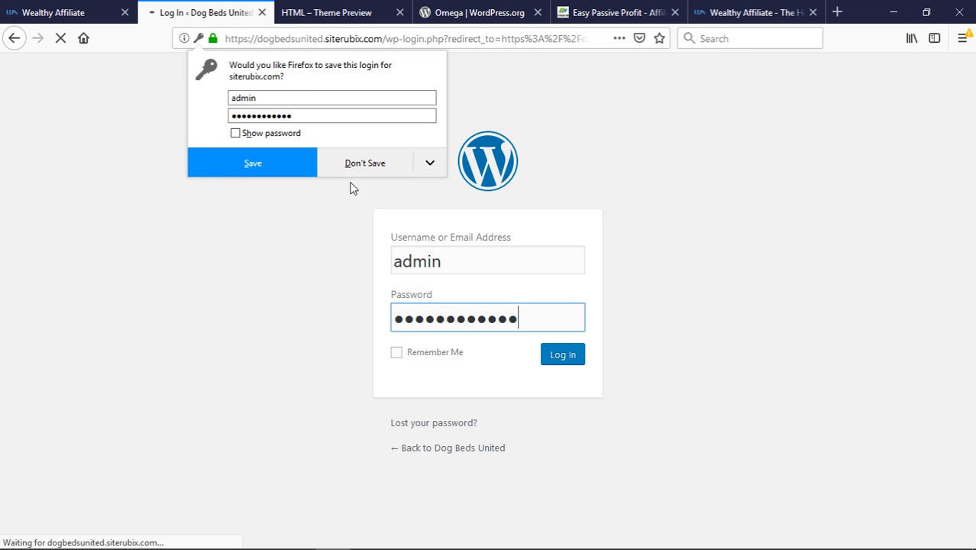
left_click(345, 162)
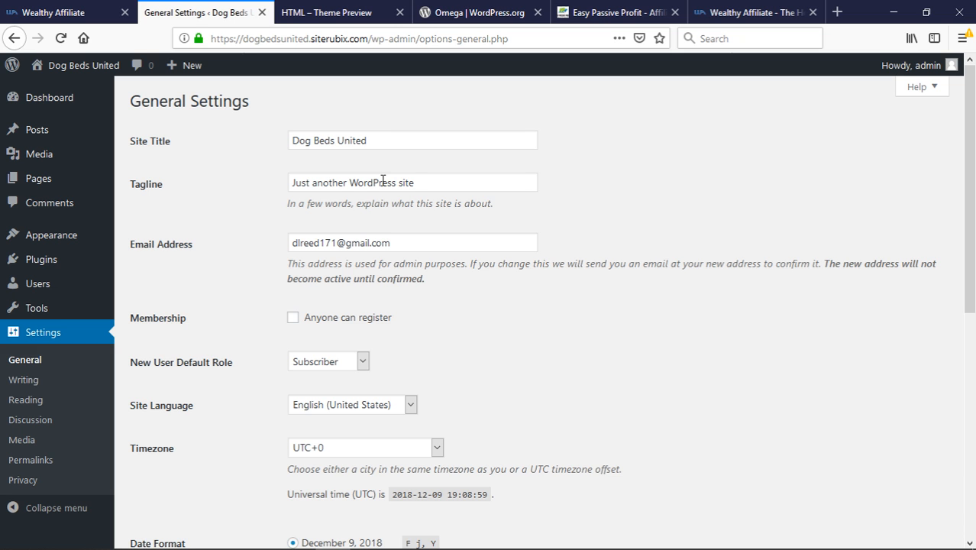
Review General Settings: timezone UTC+0, date format 'F j, Y', time format 'g:i a'
scroll(385, 259, "down", 3)
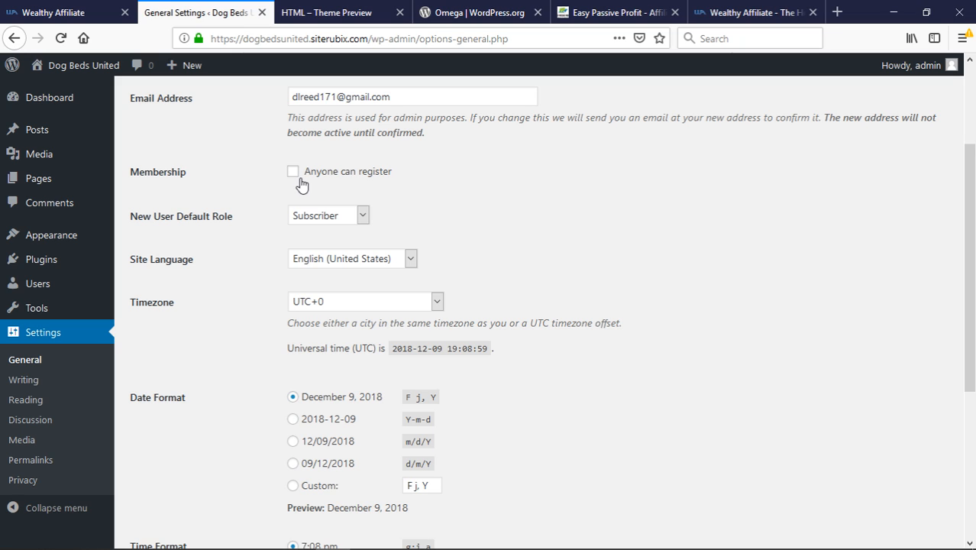
scroll(439, 279, "down", 2)
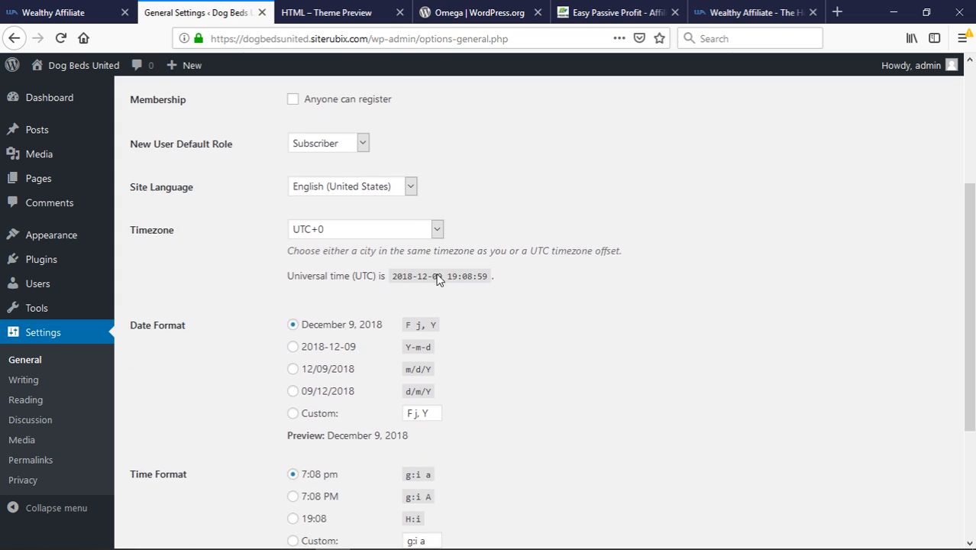
scroll(435, 276, "down", 2)
scroll(427, 283, "down", 2)
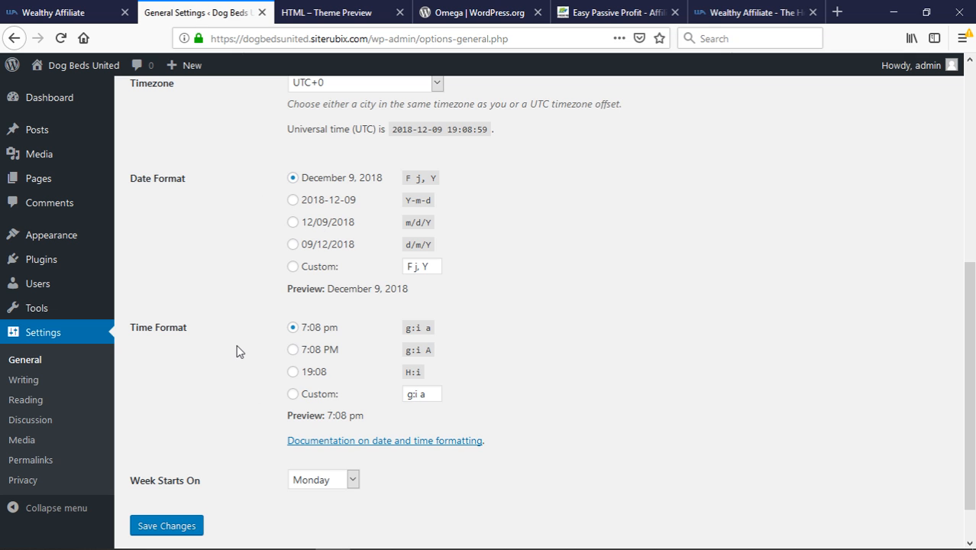
scroll(237, 351, "up", 4)
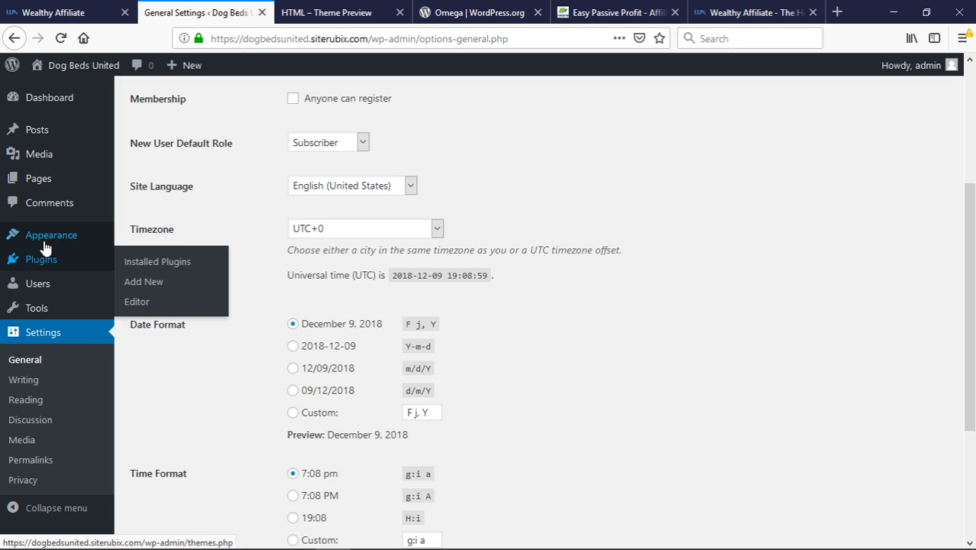
mouse_move(44, 246)
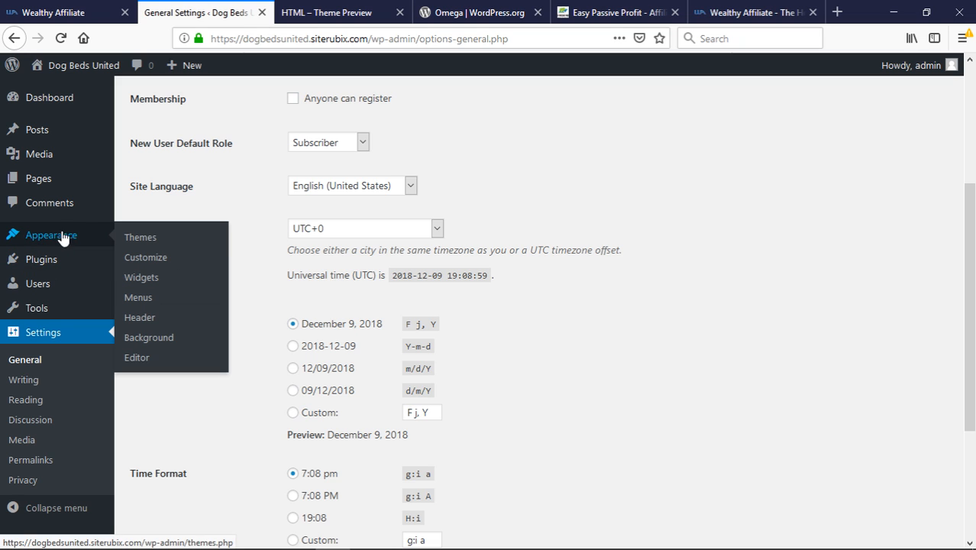
Open the Themes page, then view the live site's Search, Recent Comments, Archives and Categories sidebar
left_click(140, 239)
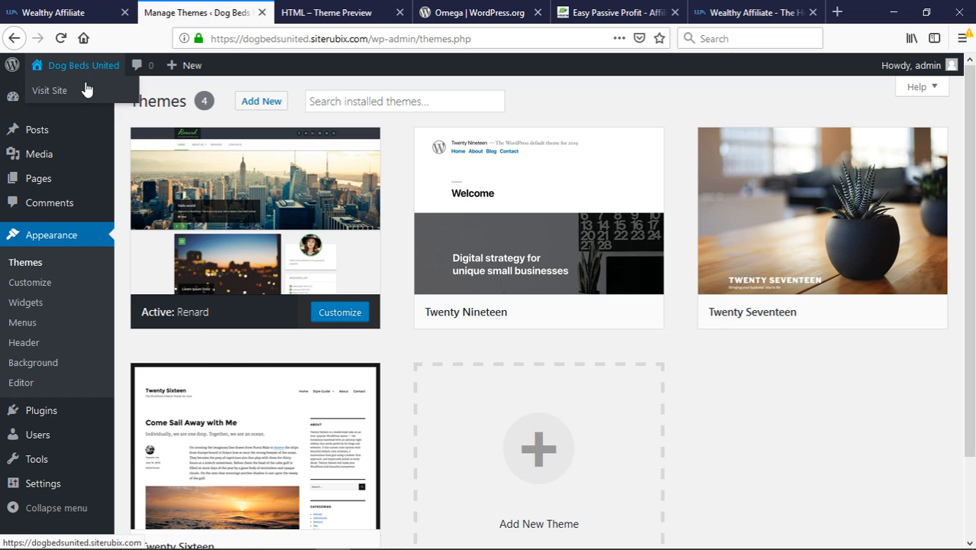
left_click(86, 90)
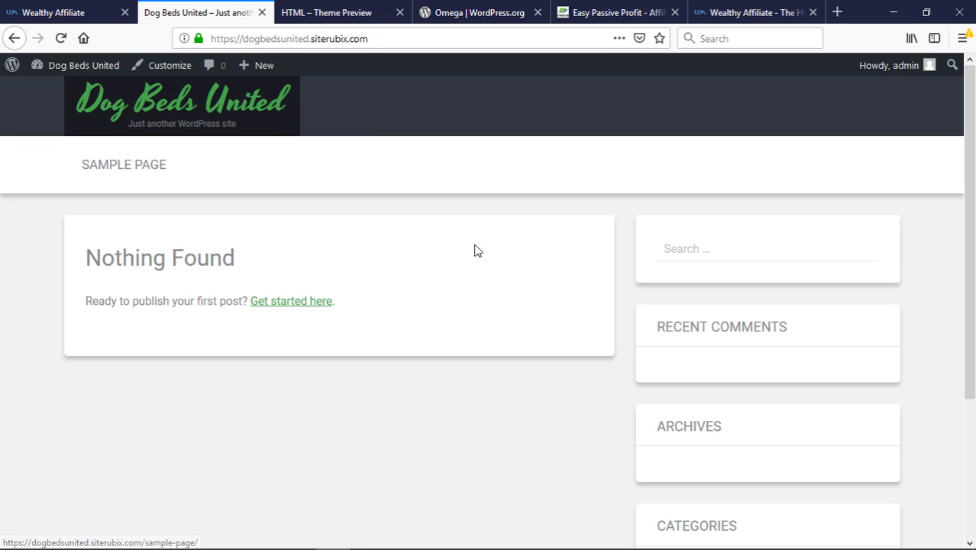
scroll(737, 315, "down", 2)
scroll(736, 338, "up", 2)
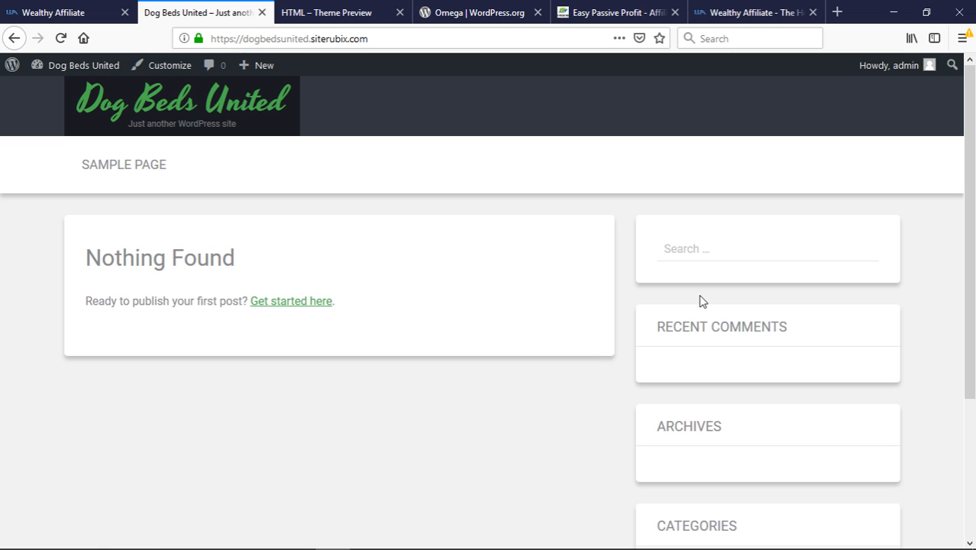
mouse_move(84, 66)
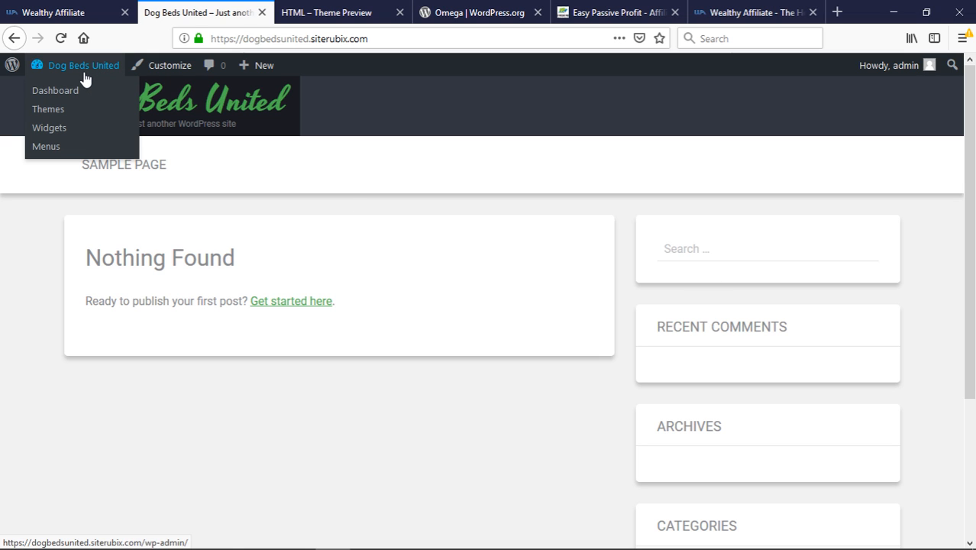
In Appearance > Widgets, drag an empty Custom HTML widget into the Sidebar after Recent Posts
left_click(55, 133)
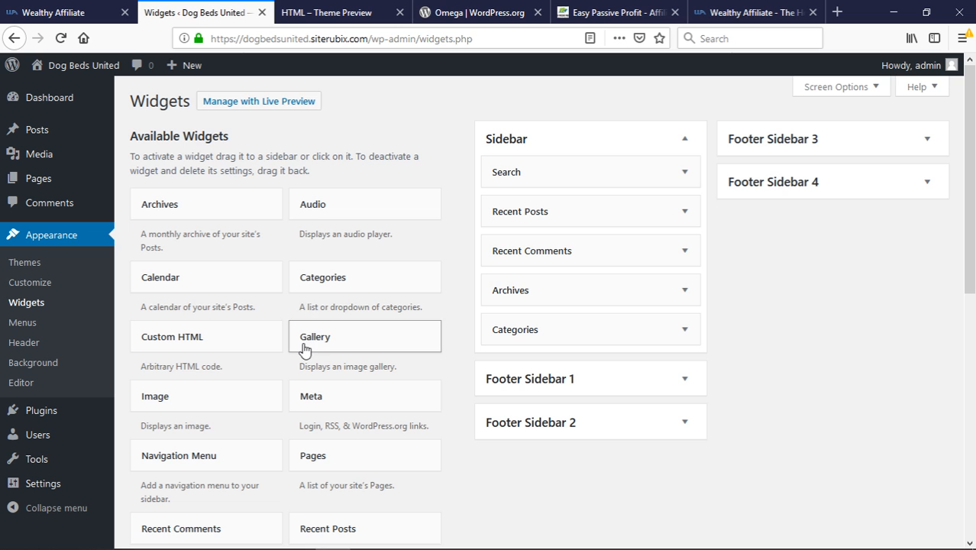
scroll(303, 344, "down", 2)
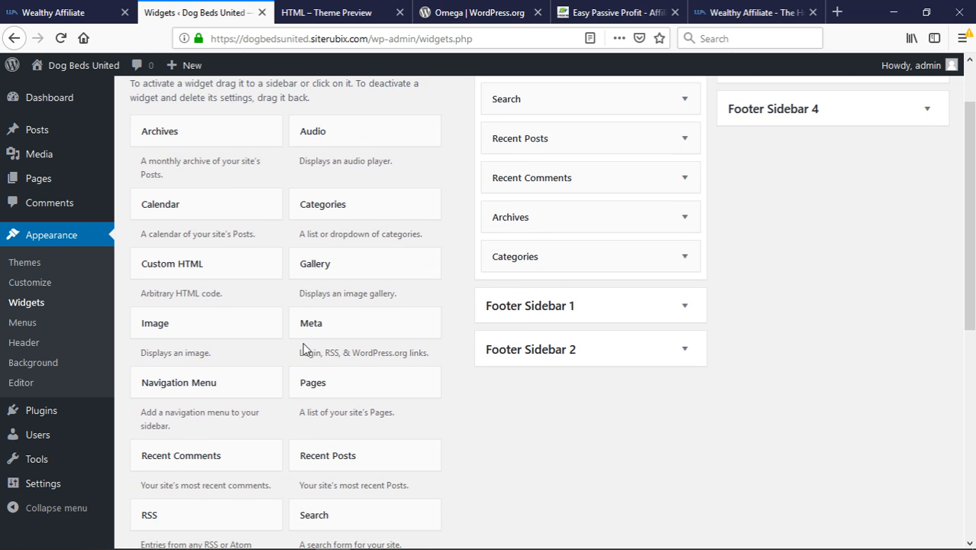
scroll(303, 349, "up", 2)
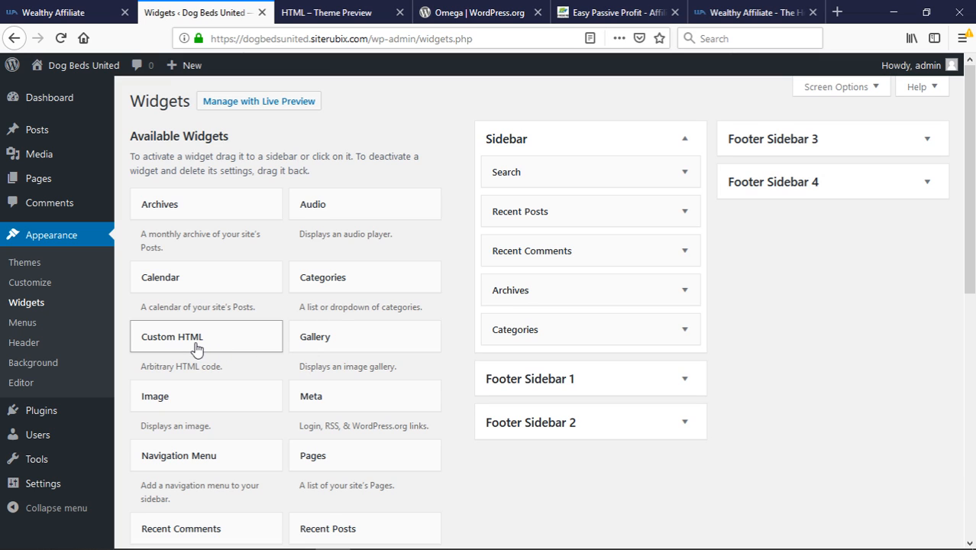
left_click_drag(229, 342, 573, 179)
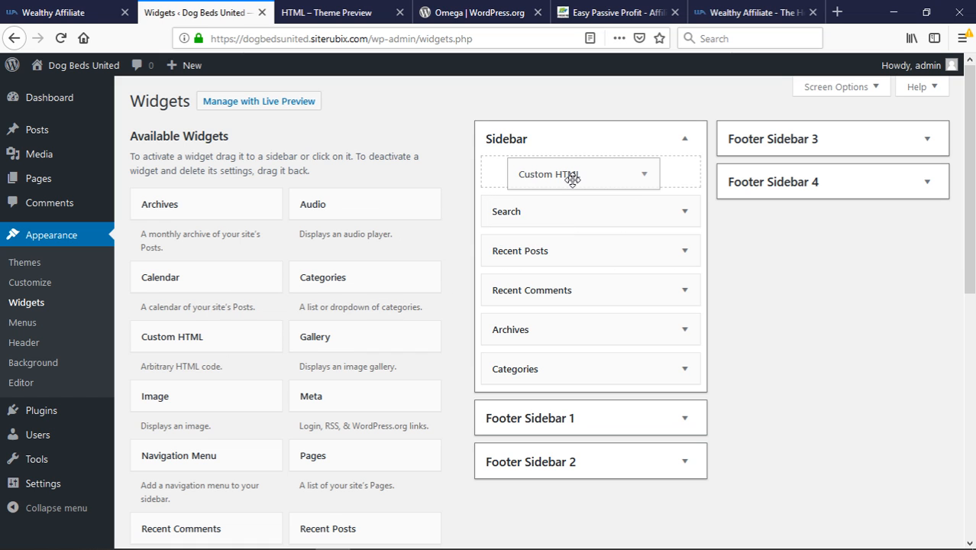
left_click_drag(573, 179, 562, 248)
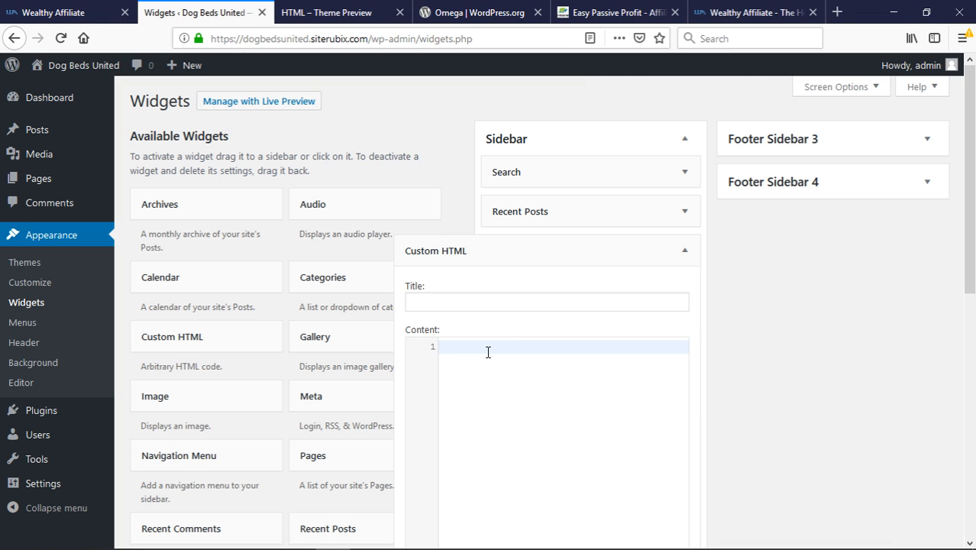
Enter a <p> paragraph 'Hello everyone!' in the Custom HTML widget, fix the 'Hellow' typo, and save
type("p")
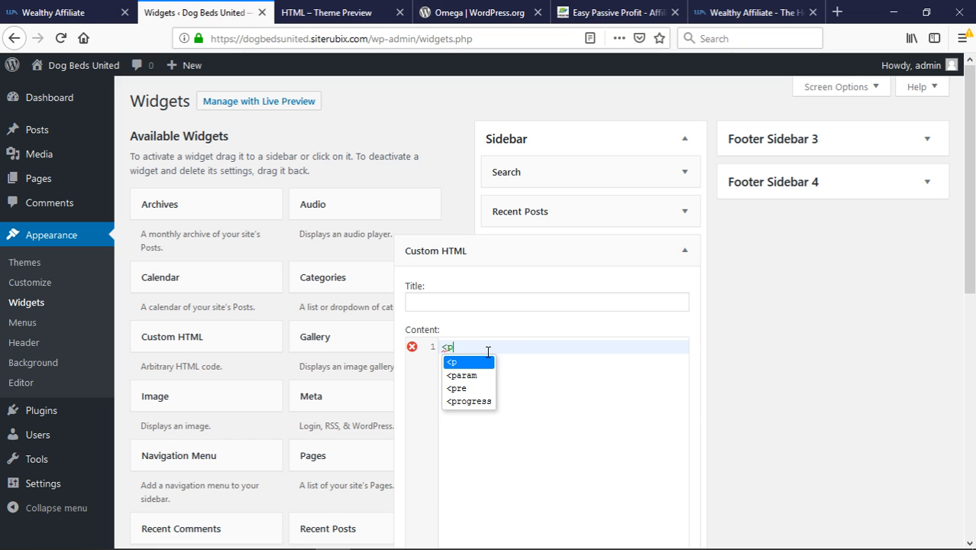
type(">   ")
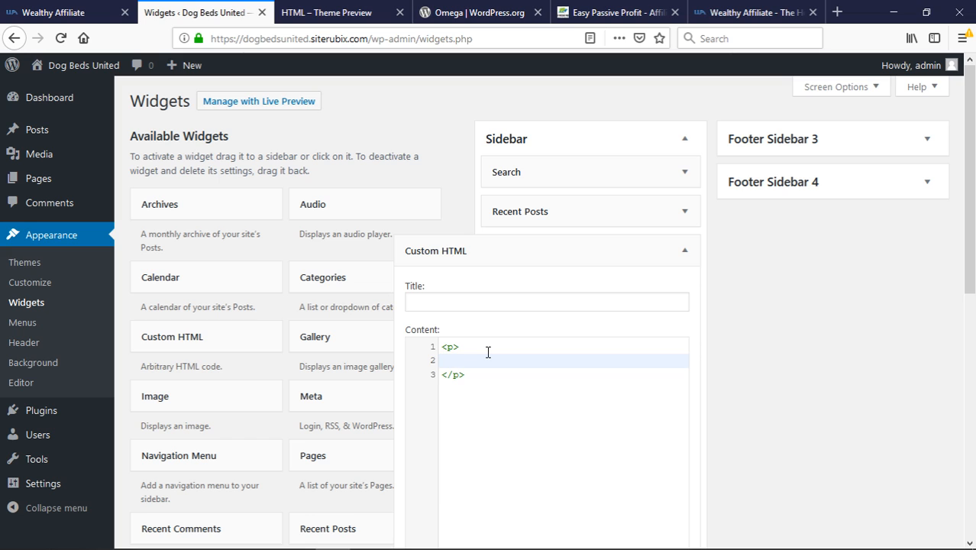
type("Hellow everyone!")
left_click(491, 365)
key("BackSpace")
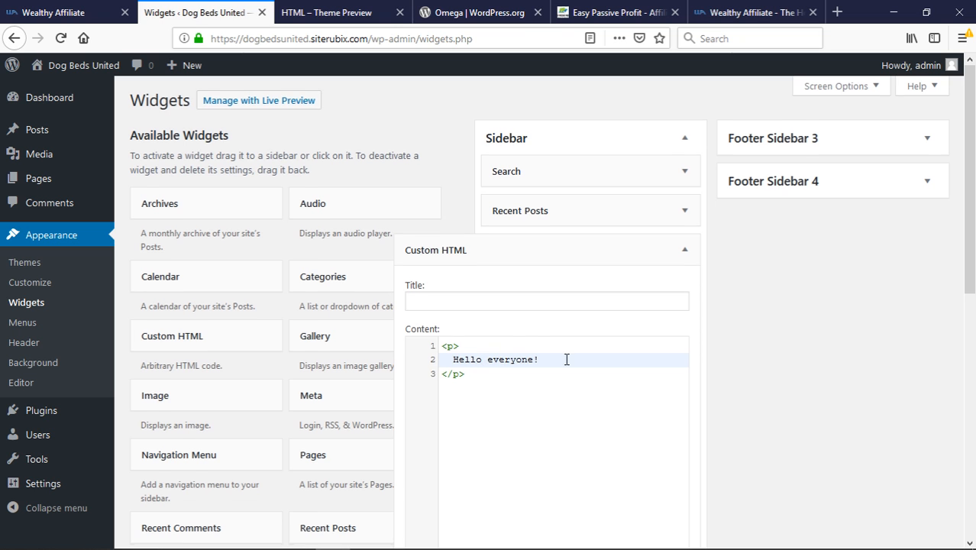
scroll(587, 374, "down", 4)
left_click(669, 282)
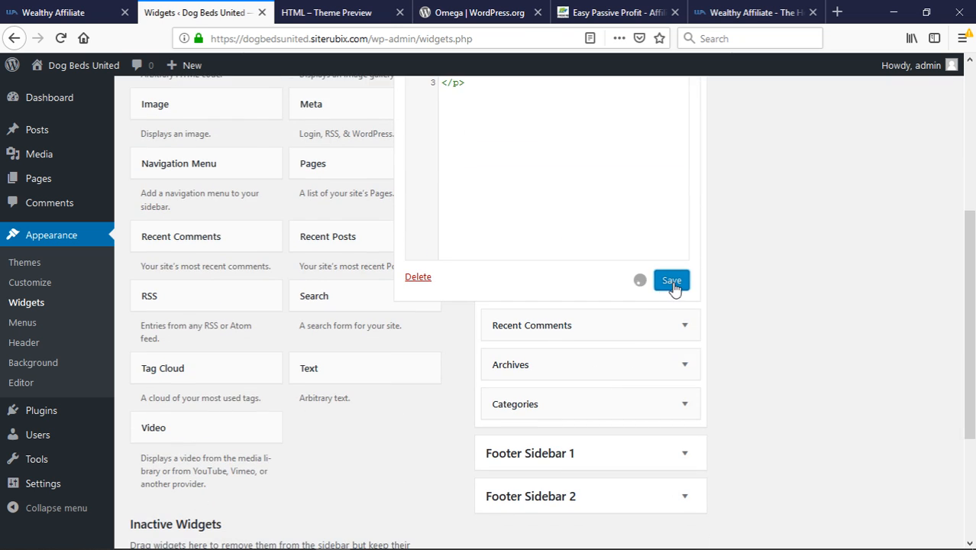
Collapse the widget form and view the greeting beneath Search on the live site
scroll(704, 313, "up", 4)
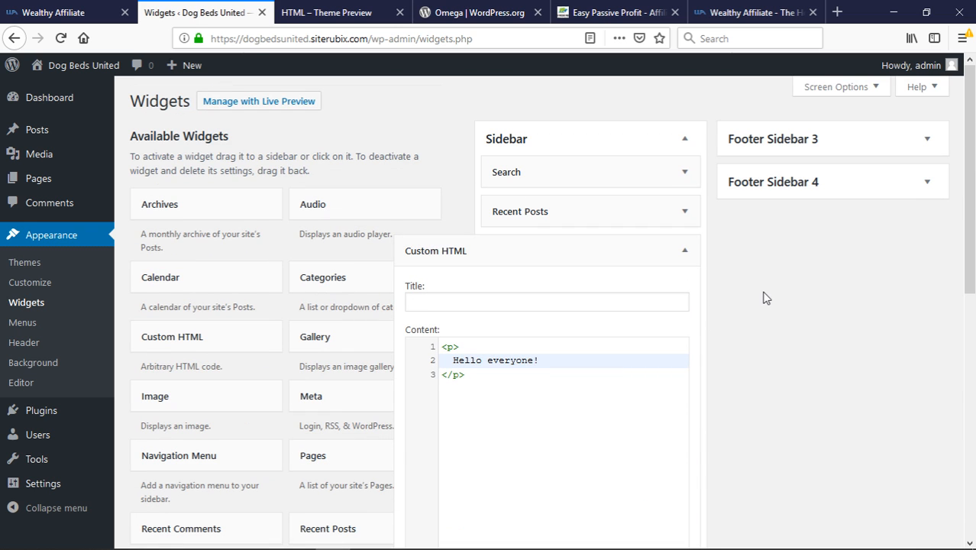
scroll(547, 344, "down", 3)
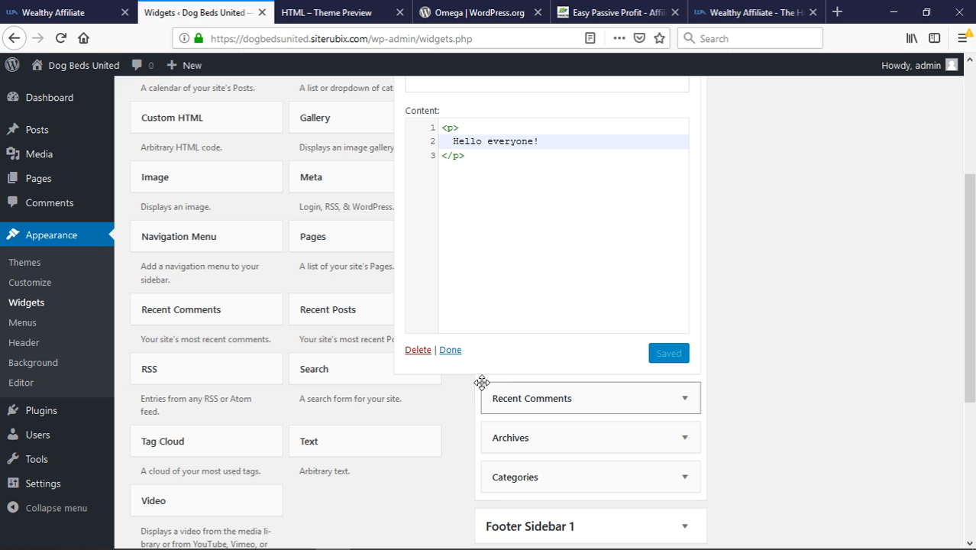
left_click(451, 350)
scroll(460, 353, "up", 3)
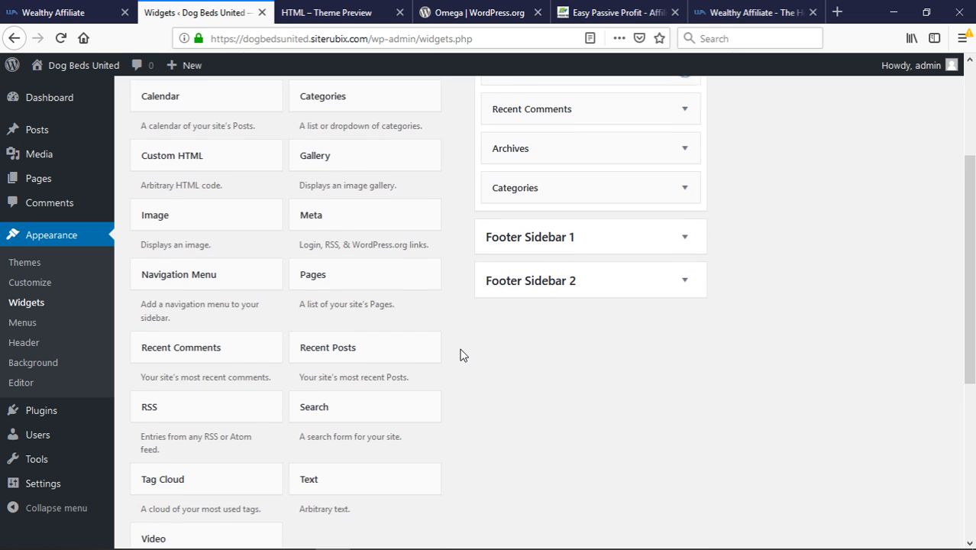
mouse_move(84, 67)
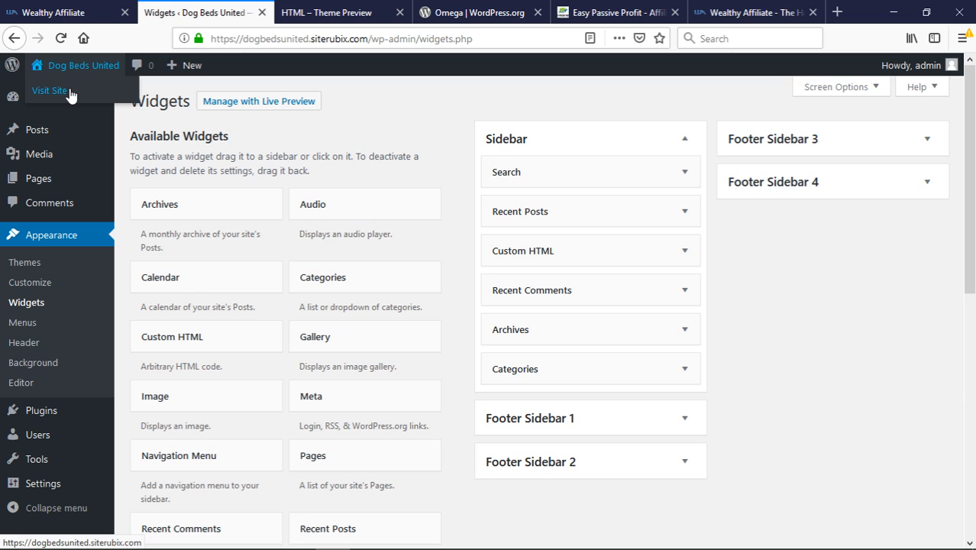
left_click(70, 93)
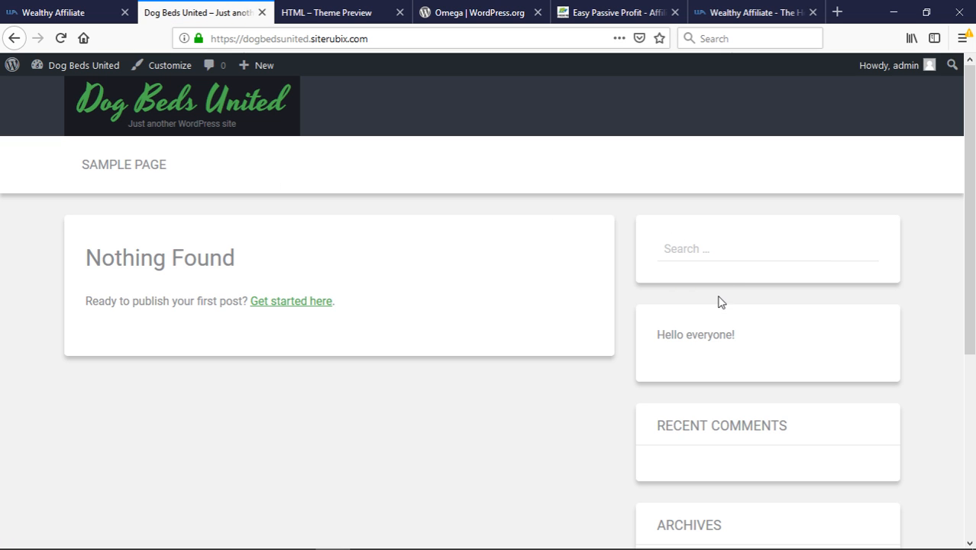
scroll(821, 369, "down", 2)
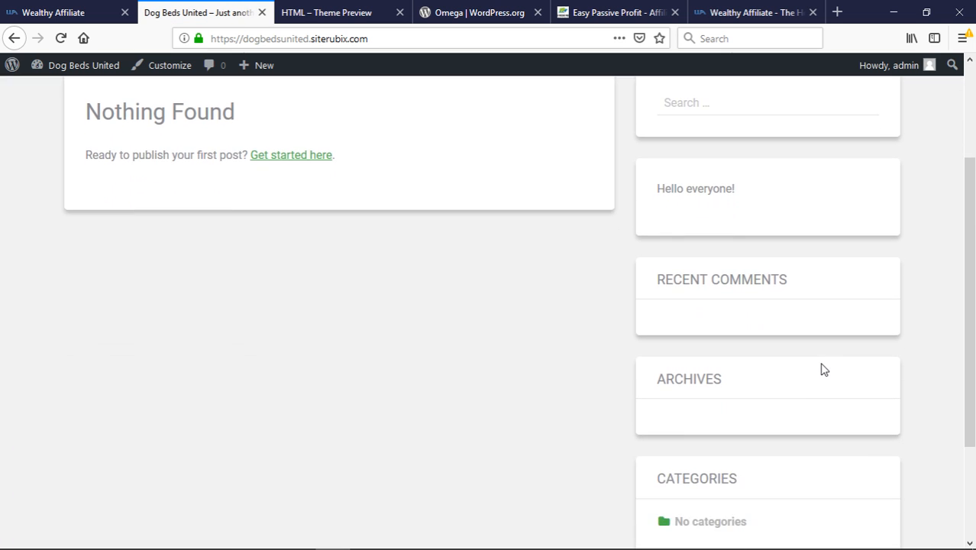
scroll(821, 368, "up", 2)
mouse_move(79, 77)
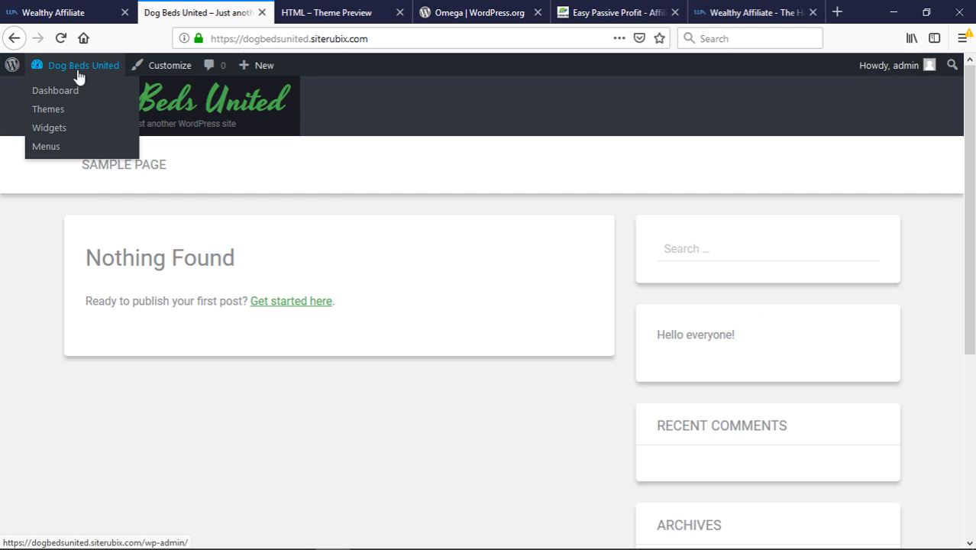
left_click(53, 130)
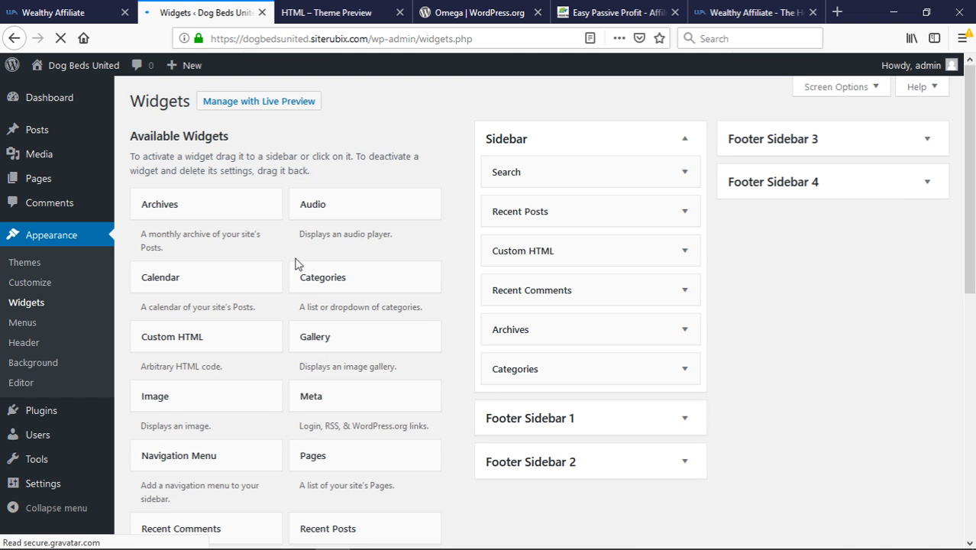
left_click(542, 255)
Give the Custom HTML widget the title 'Hello Everyone' and save it
left_click(461, 304)
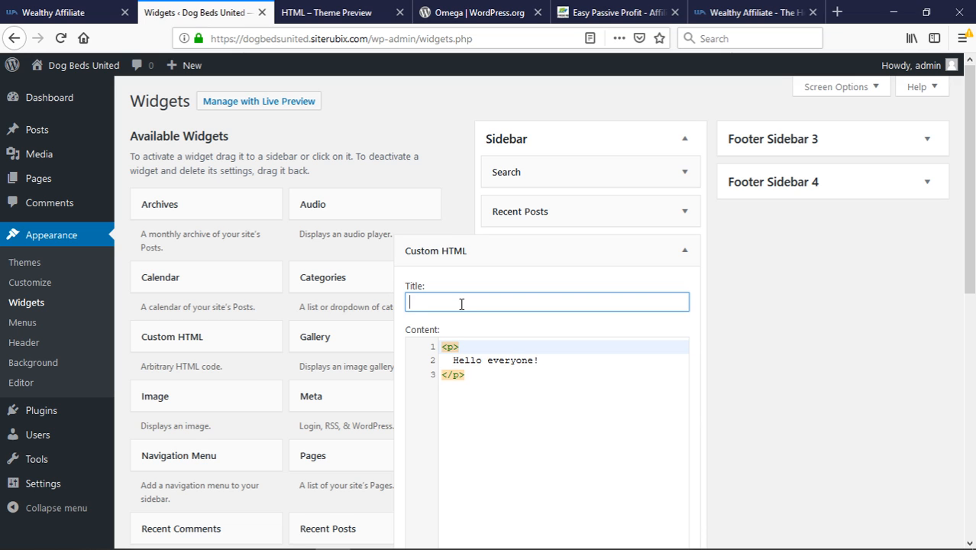
type("Hello Everyone!")
scroll(461, 304, "down", 3)
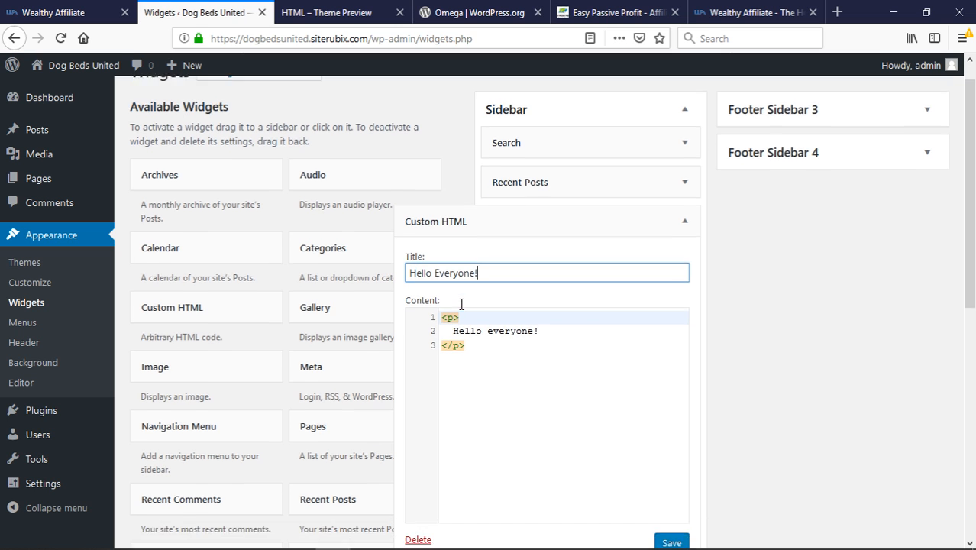
left_click(669, 426)
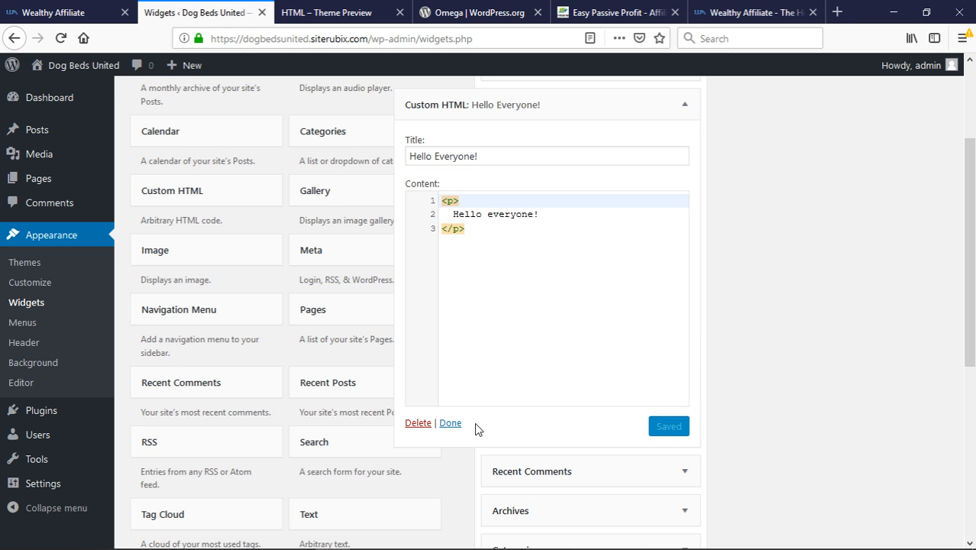
Collapse the widget and visit the live site to see the titled widget
left_click(450, 423)
scroll(168, 124, "up", 2)
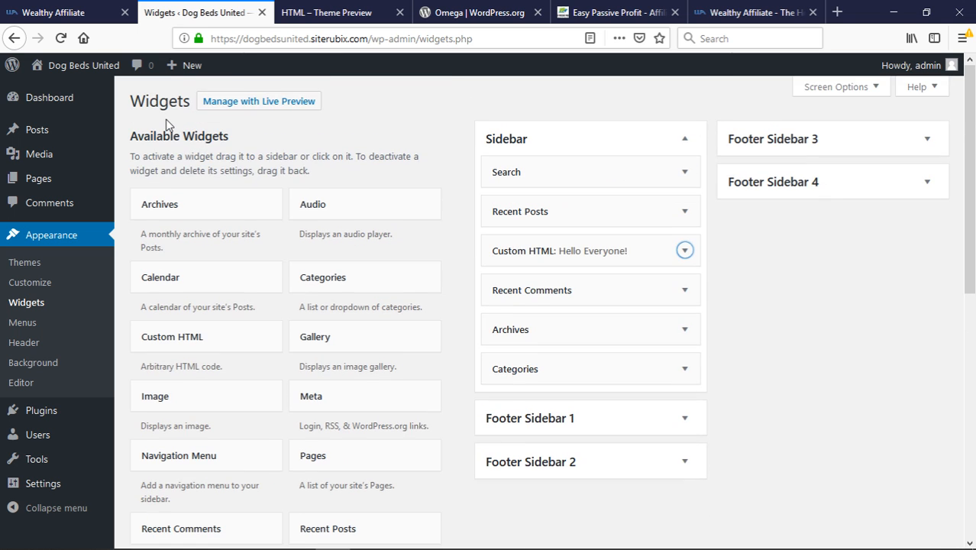
mouse_move(73, 75)
left_click(65, 91)
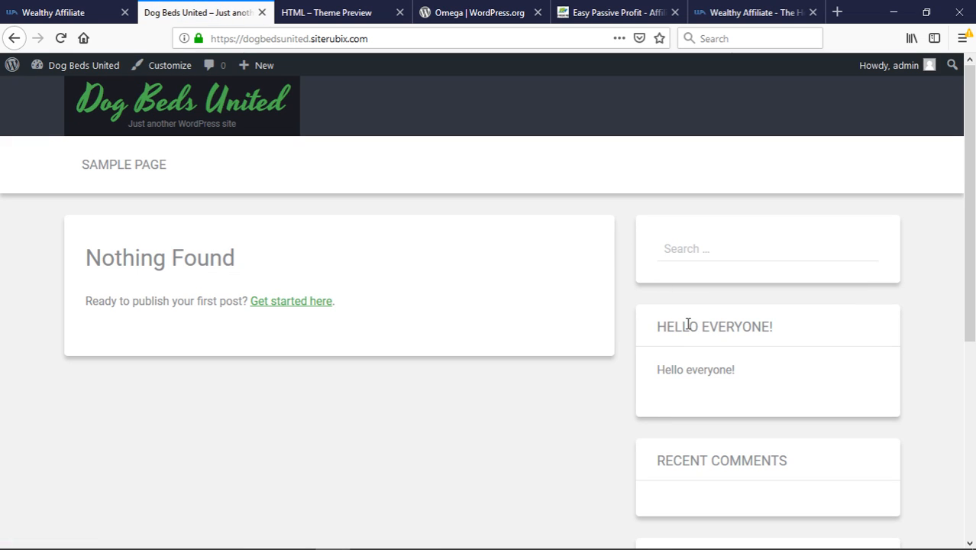
left_click_drag(657, 328, 658, 386)
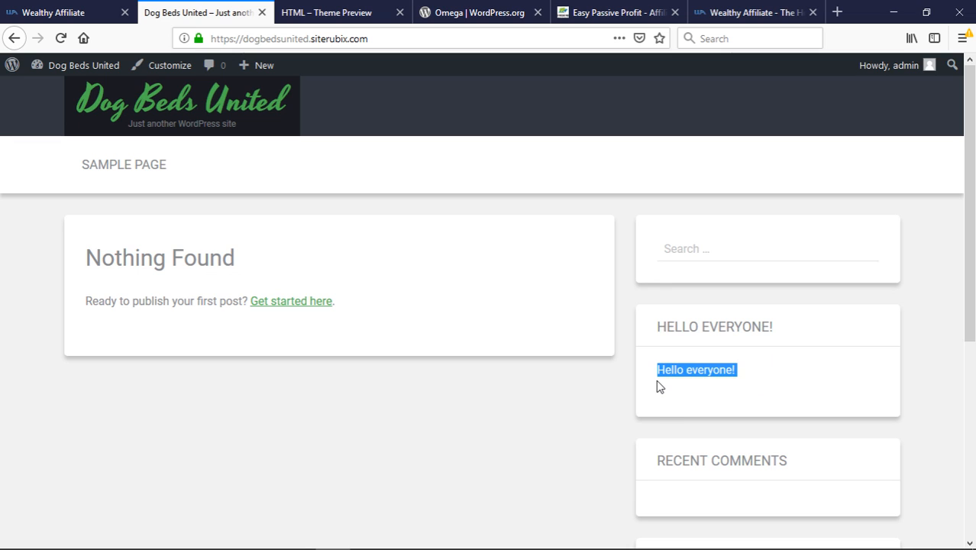
left_click(660, 388)
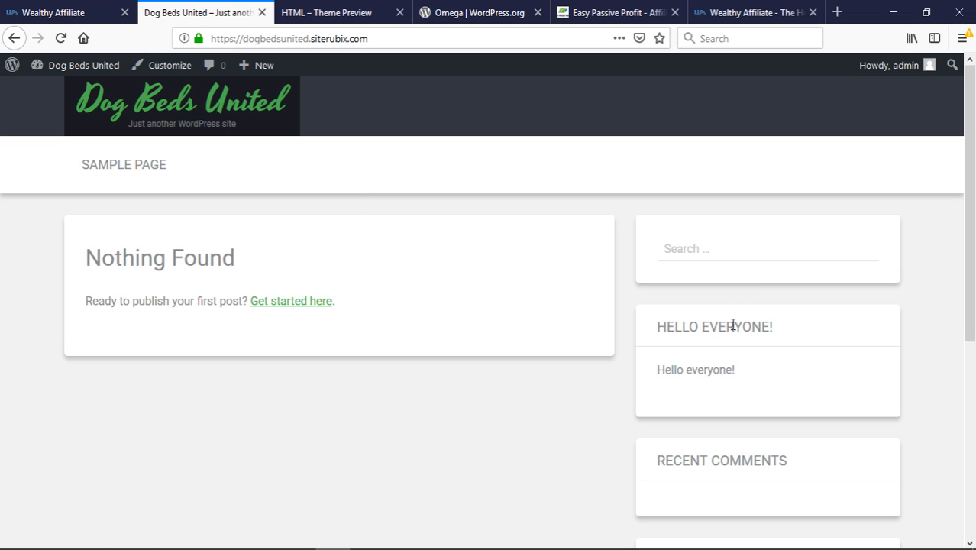
mouse_move(67, 71)
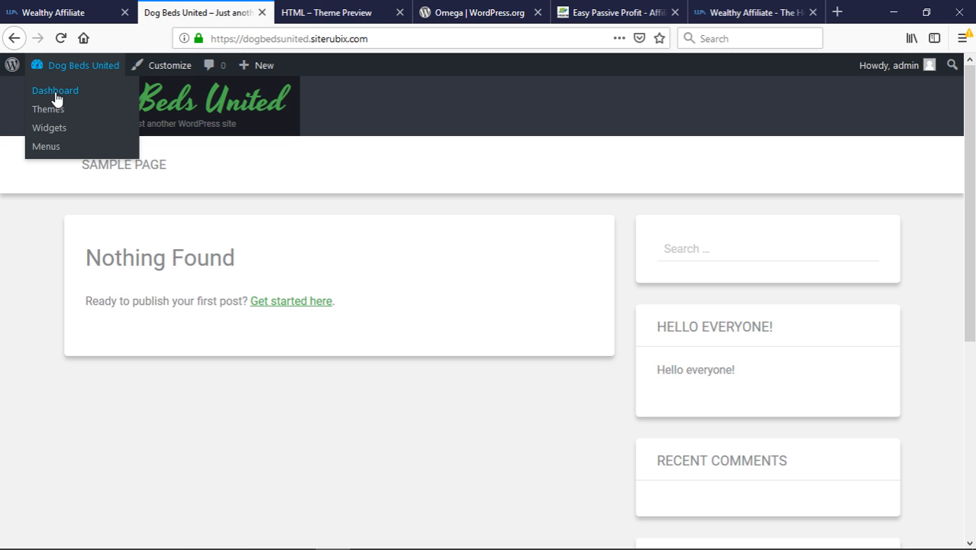
Open the empty All Posts list from the dashboard, then return to the Wealthy Affiliate site details page
left_click(55, 94)
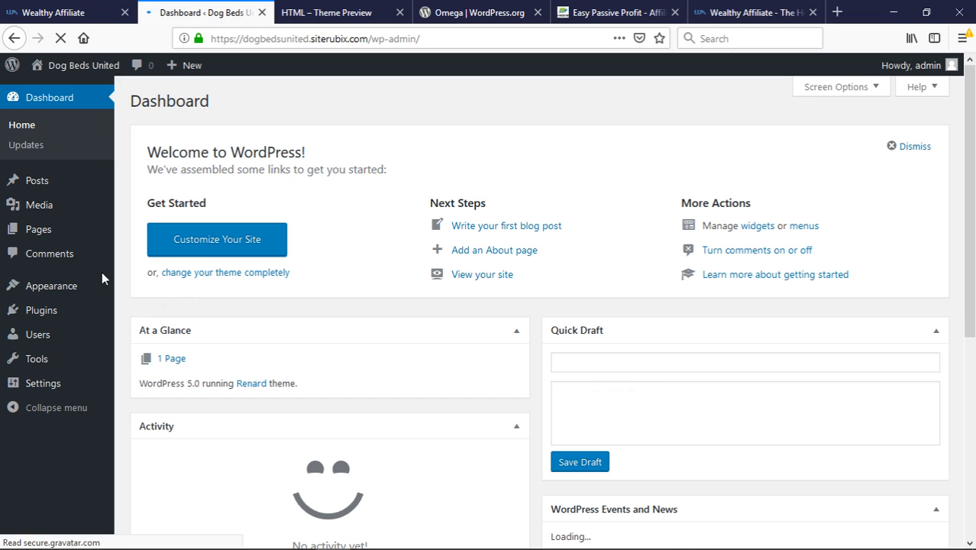
mouse_move(50, 187)
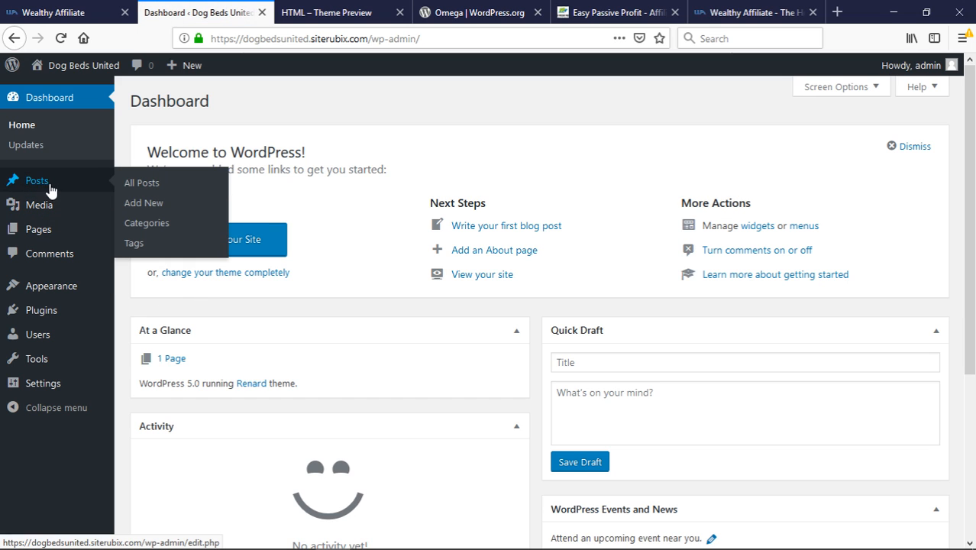
left_click(137, 188)
left_click(141, 183)
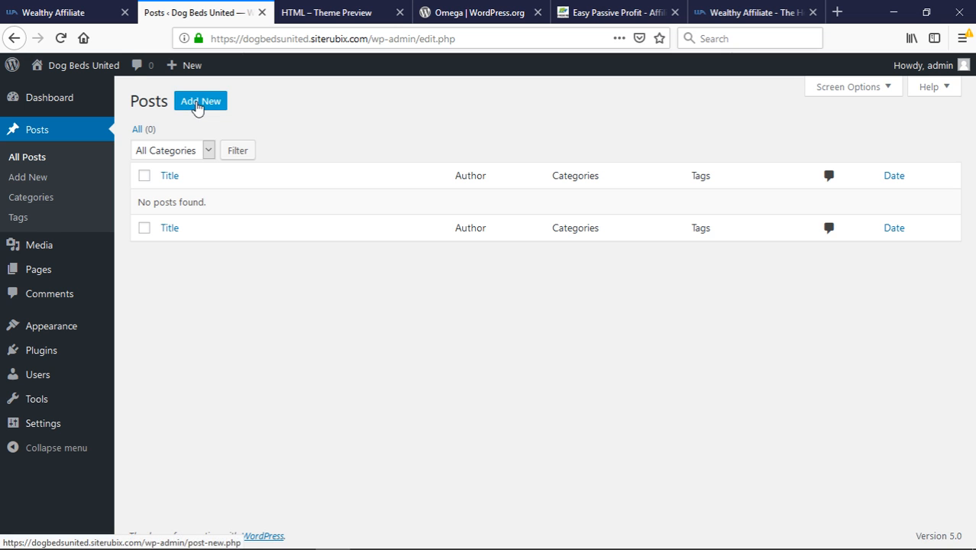
left_click(86, 15)
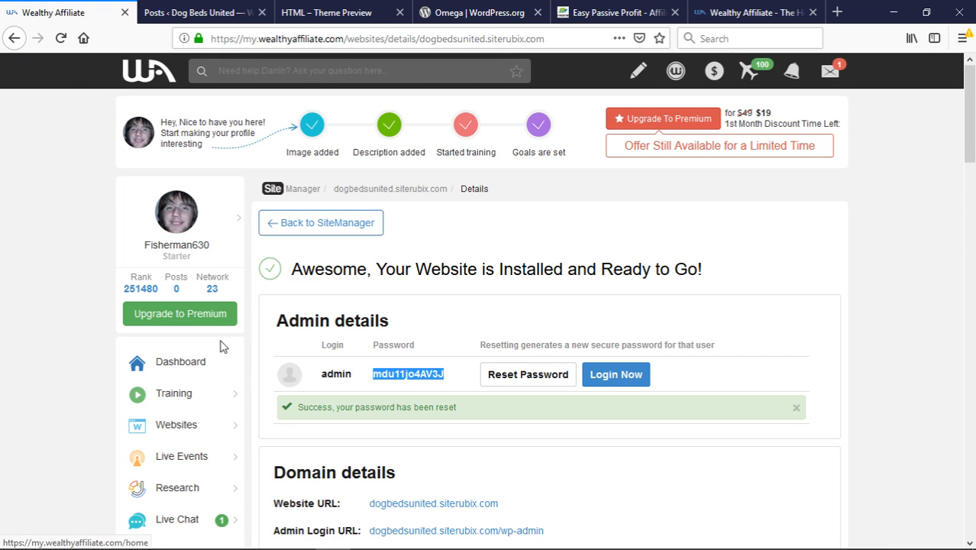
Open SiteContent from the Websites tools and dismiss the first-website Congrats popup
left_click(184, 430)
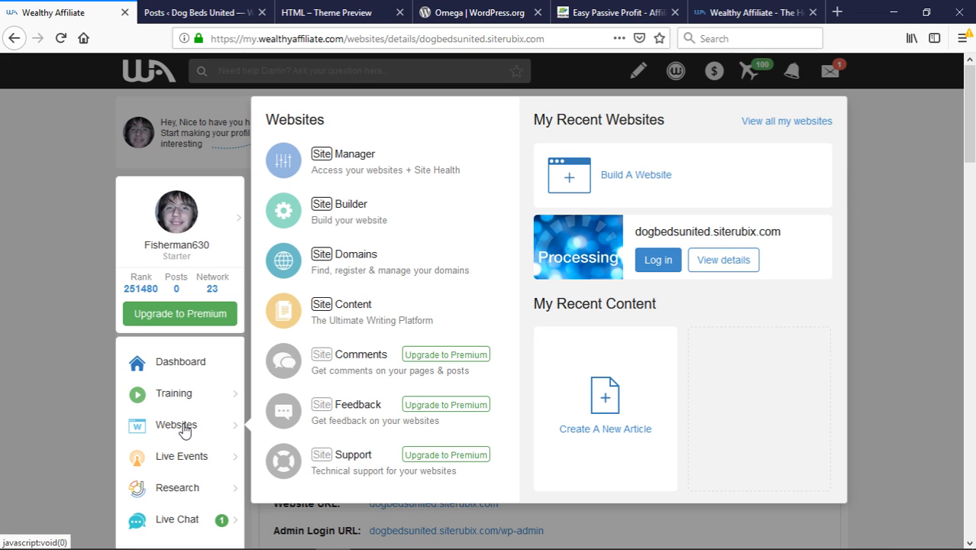
left_click(381, 309)
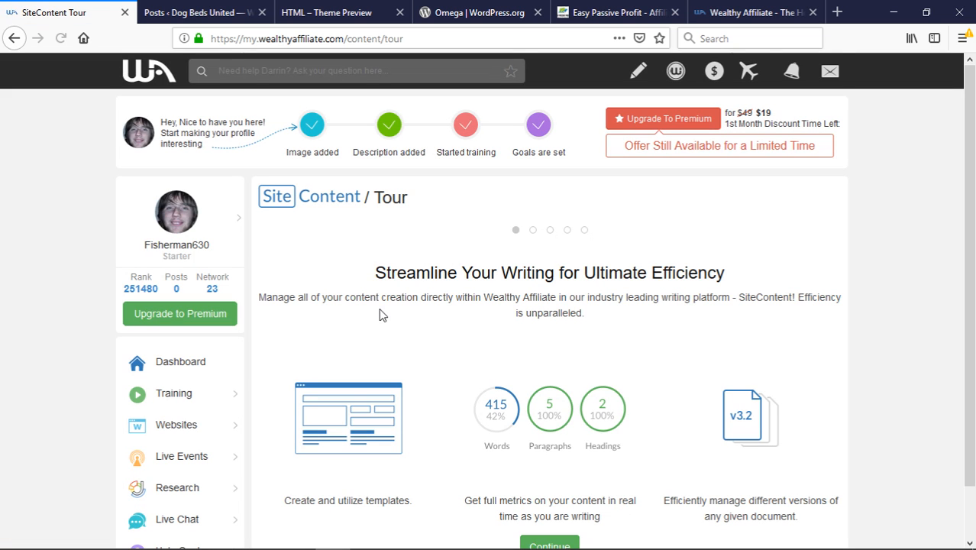
scroll(504, 300, "down", 2)
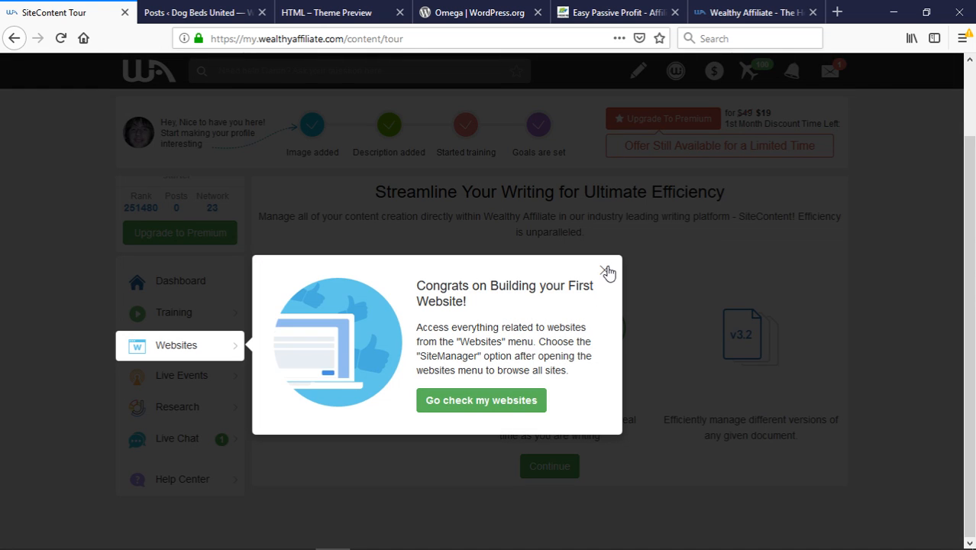
left_click(606, 272)
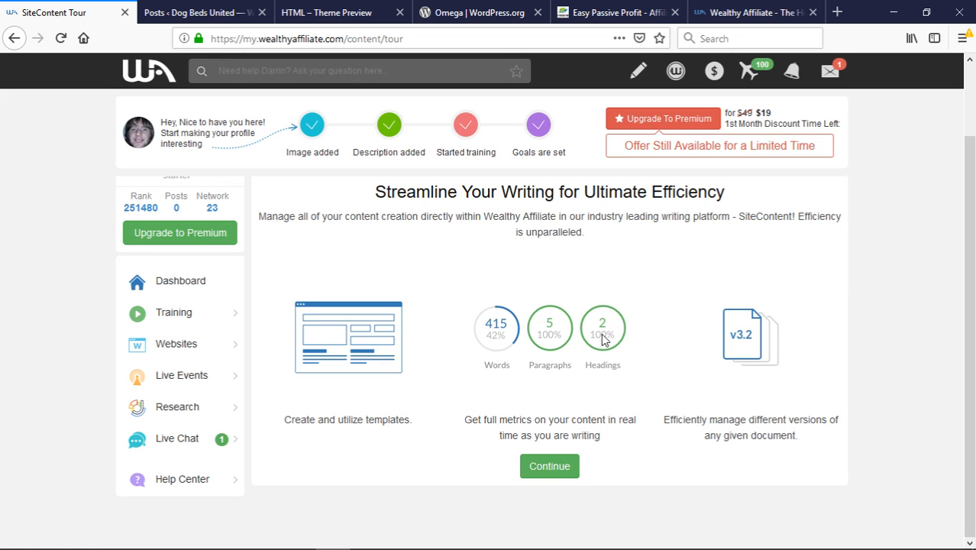
Continue through the SiteContent tour slides to the dashboard and dismiss the badge announcement
left_click(560, 467)
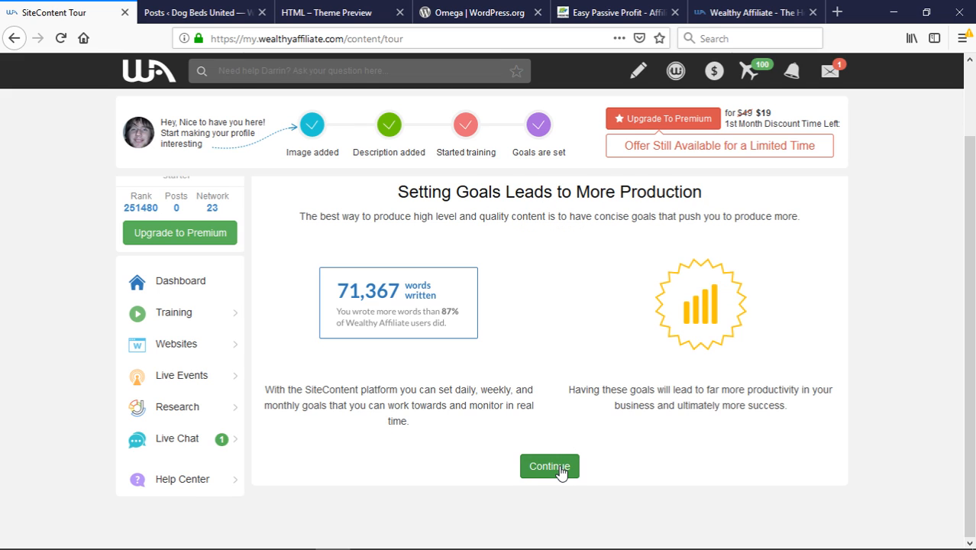
left_click(559, 468)
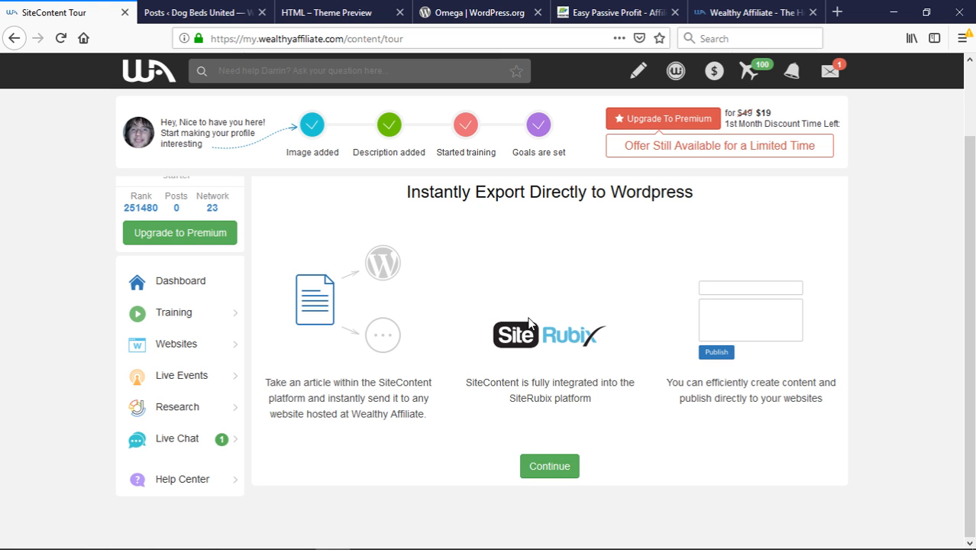
scroll(527, 375, "up", 3)
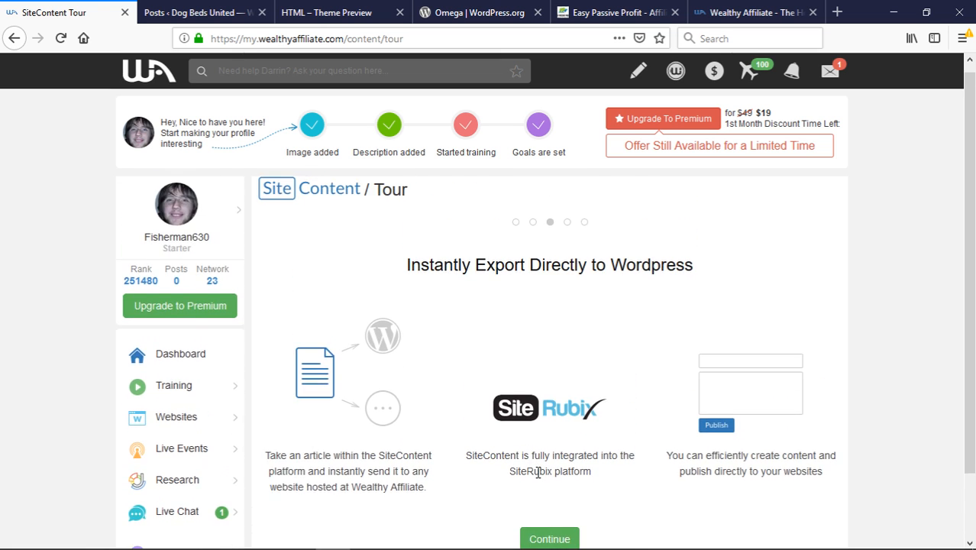
scroll(540, 466, "down", 3)
left_click(542, 469)
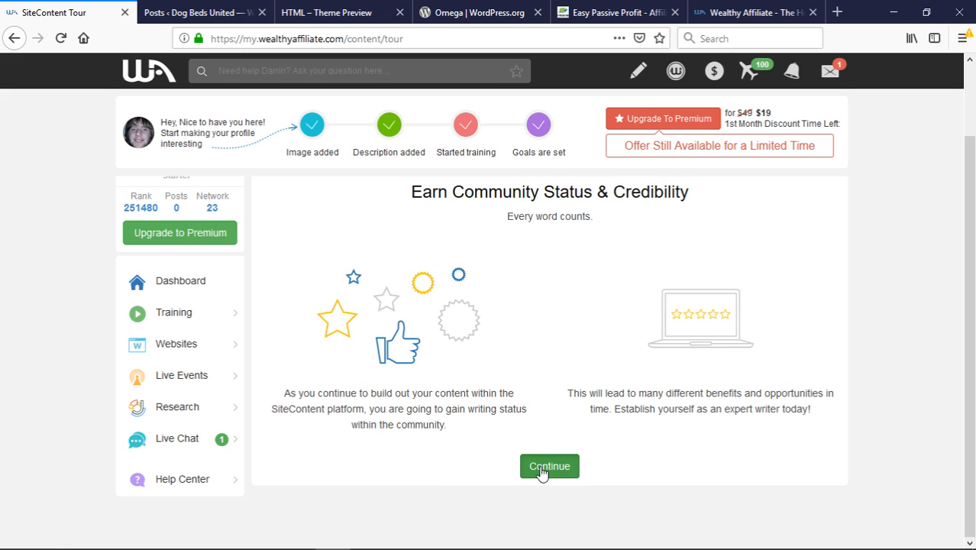
left_click(541, 467)
left_click(545, 484)
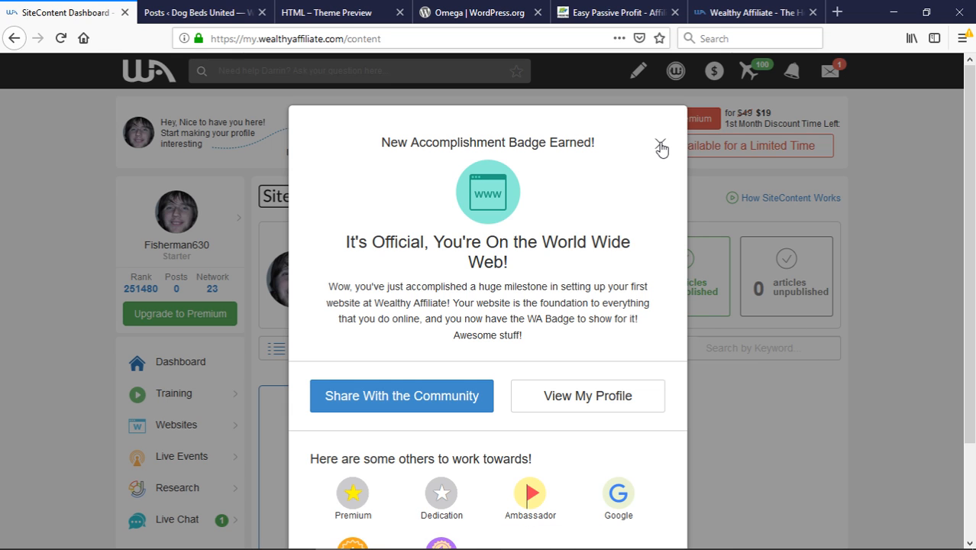
left_click(661, 145)
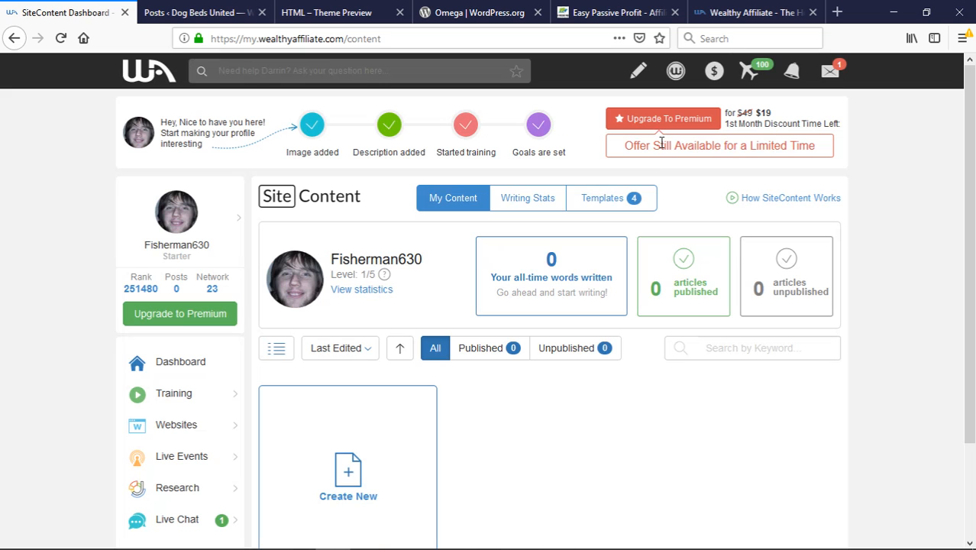
Browse the Templates tab and start a new article from the About Me template
left_click(615, 200)
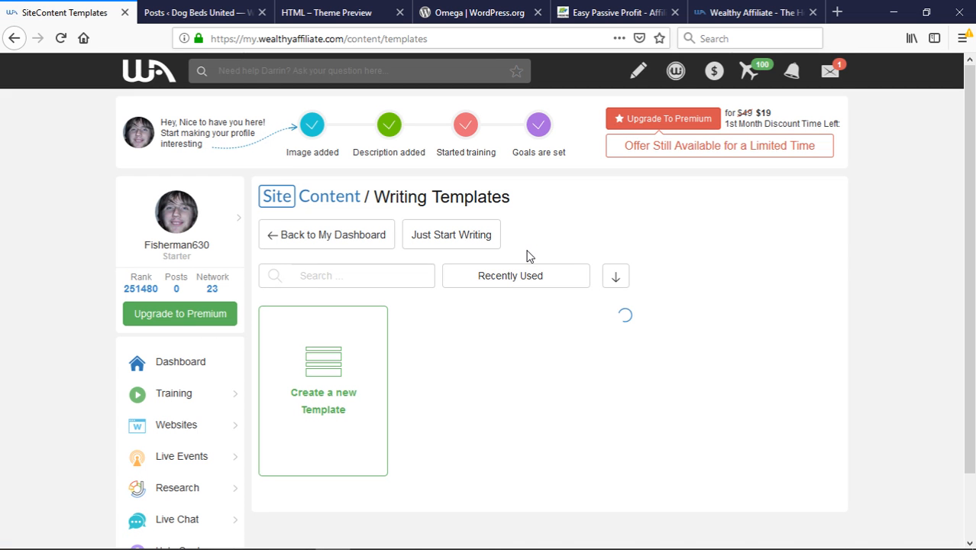
scroll(512, 277, "down", 1)
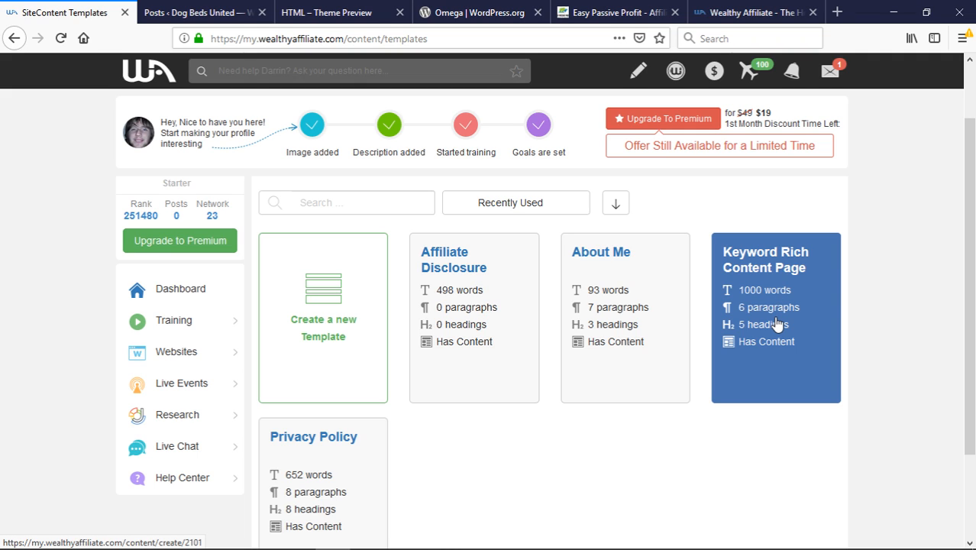
scroll(687, 370, "down", 2)
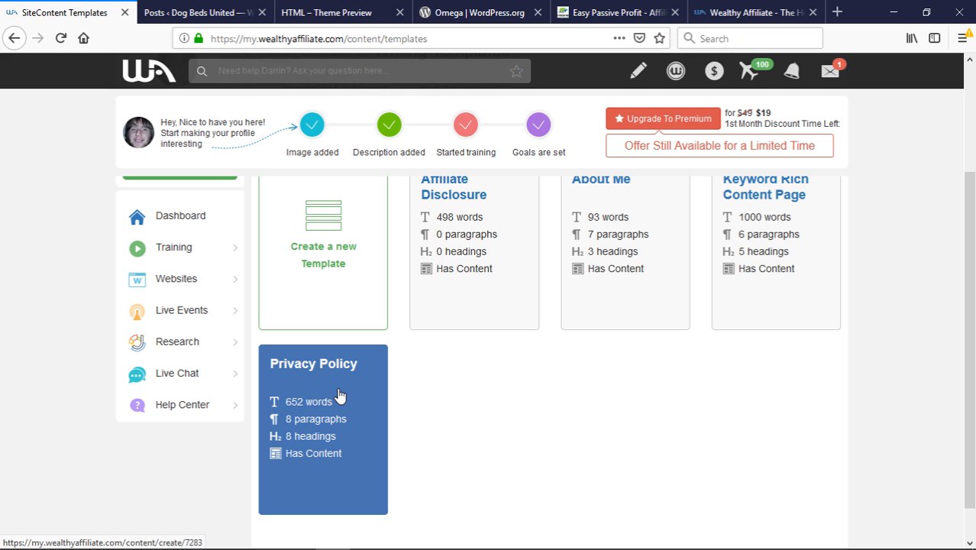
scroll(339, 395, "up", 2)
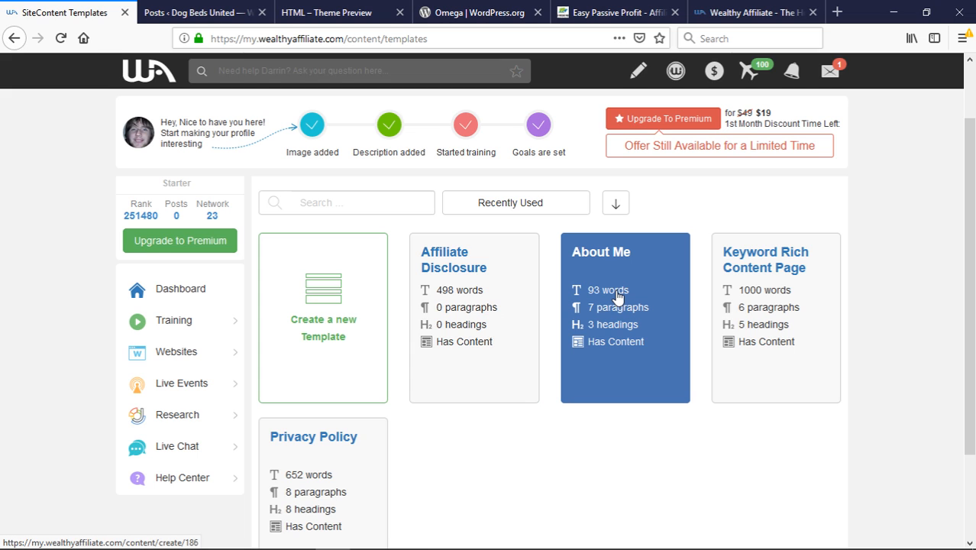
left_click(660, 318)
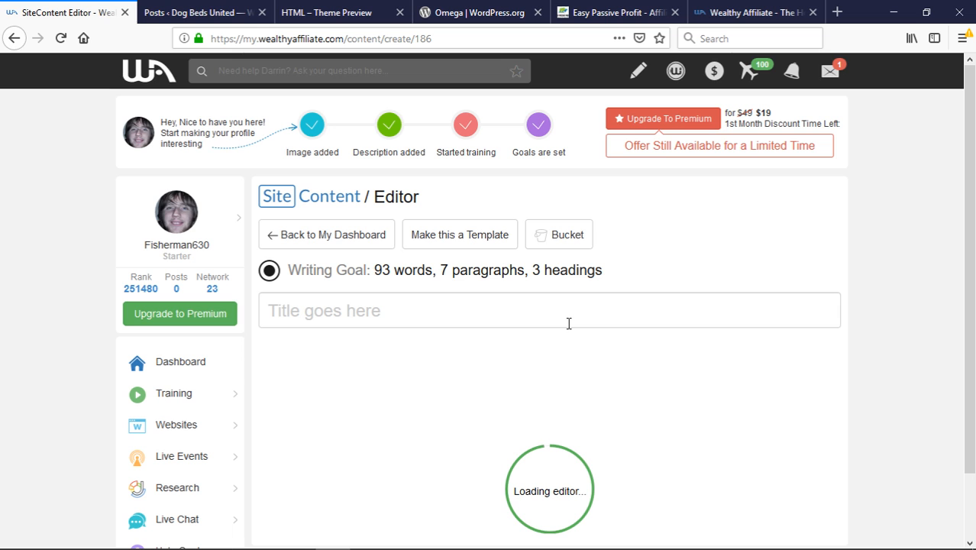
Scroll through the About Me template draft, then switch to the 'Posts ‹ Dog Beds United' tab
scroll(568, 323, "down", 4)
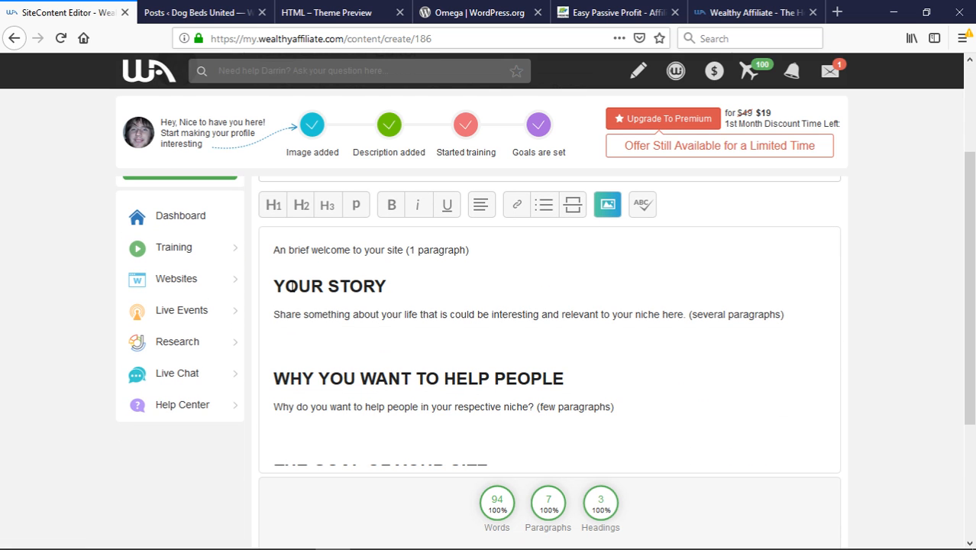
scroll(292, 286, "down", 2)
scroll(291, 286, "down", 3)
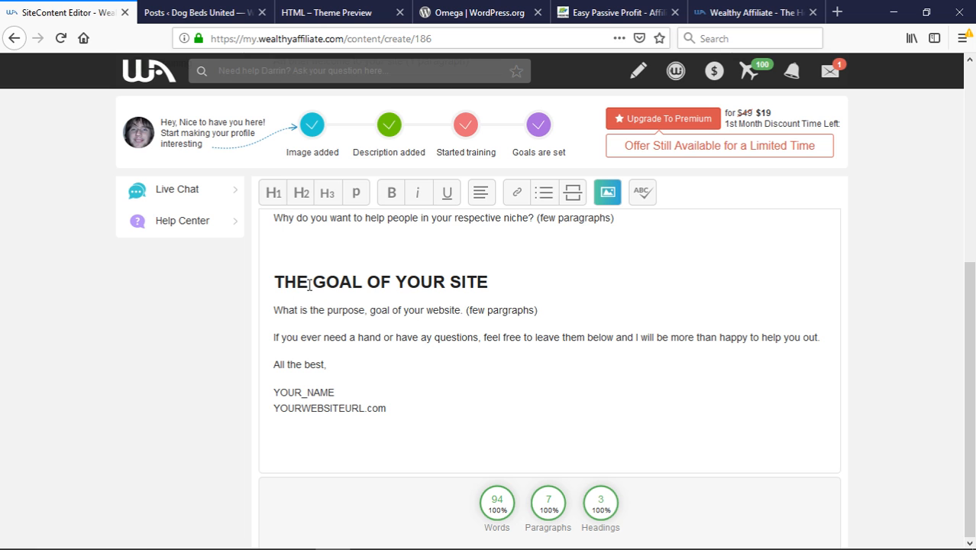
scroll(308, 284, "up", 6)
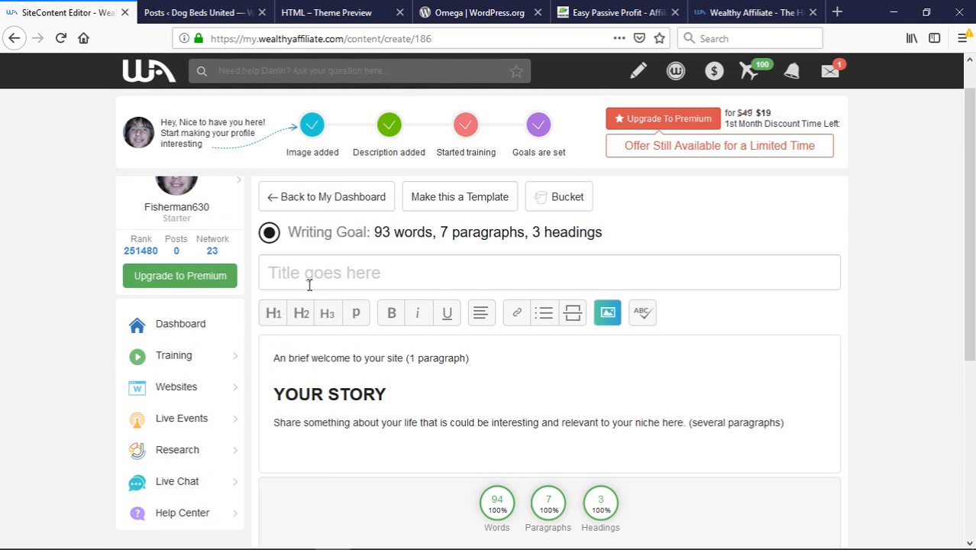
scroll(308, 284, "down", 6)
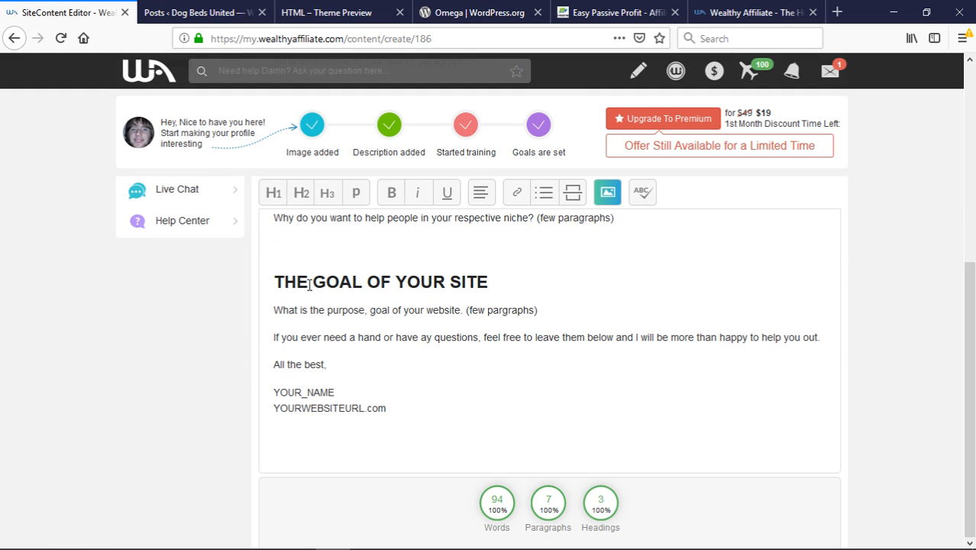
scroll(337, 372, "up", 4)
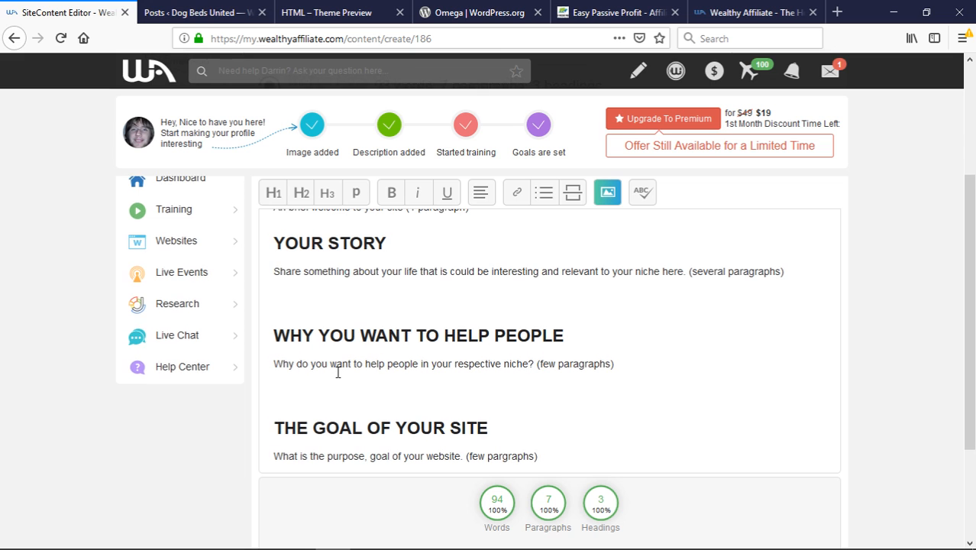
scroll(338, 371, "up", 4)
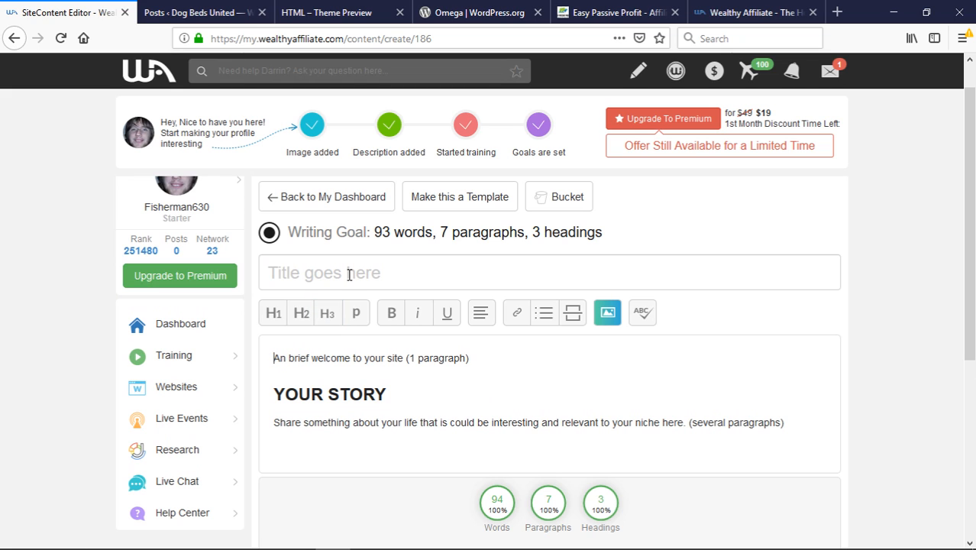
scroll(342, 281, "up", 1)
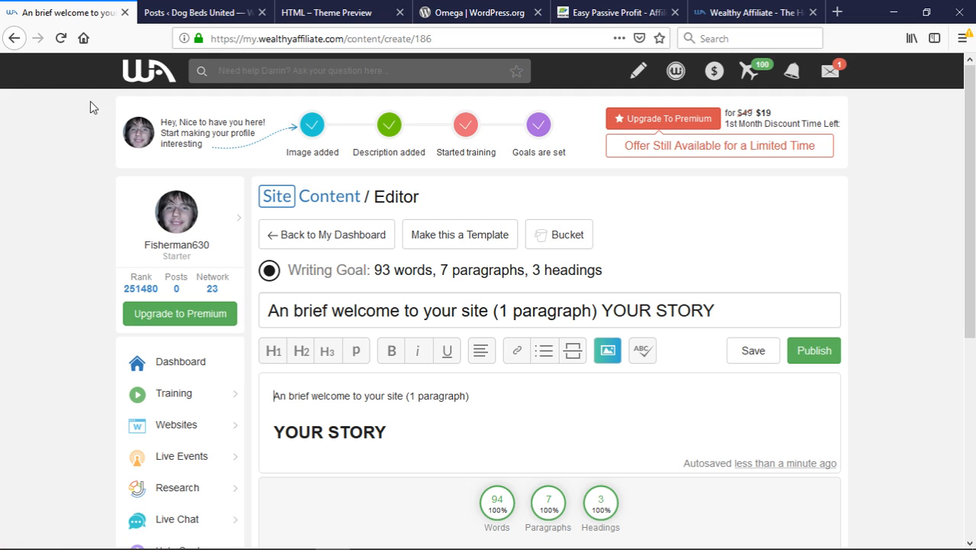
left_click(202, 21)
mouse_move(105, 271)
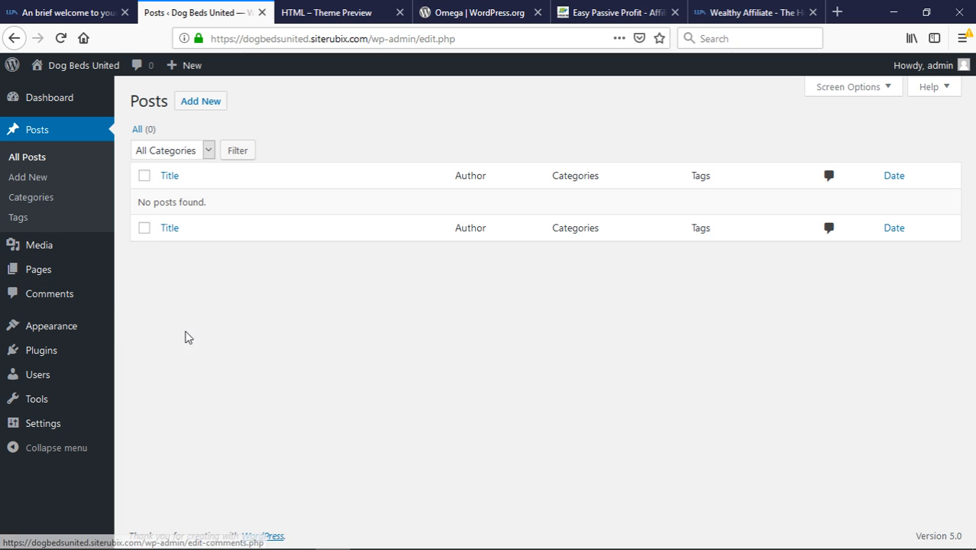
Close the HTML – Theme Preview and Omega tabs, then go back to the 94-word About Me draft
left_click(76, 10)
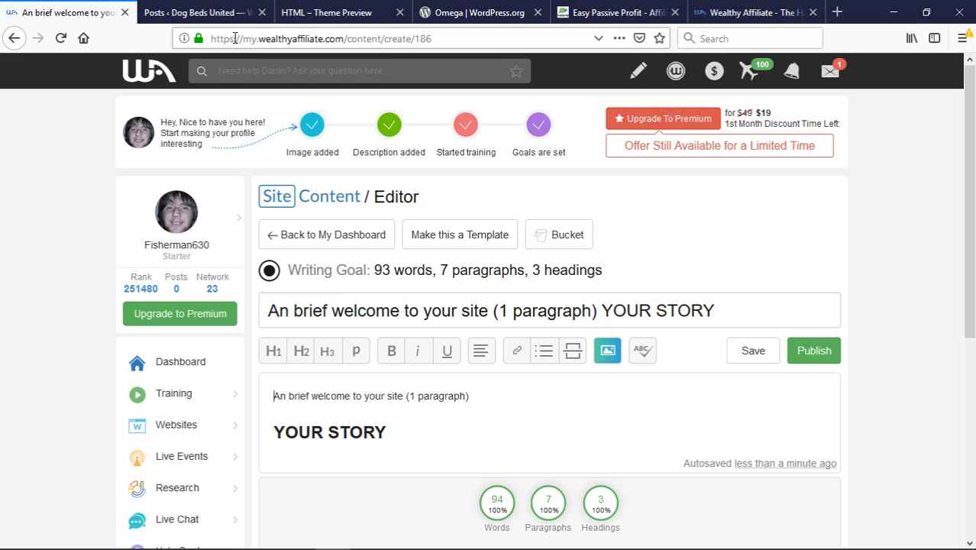
left_click(219, 12)
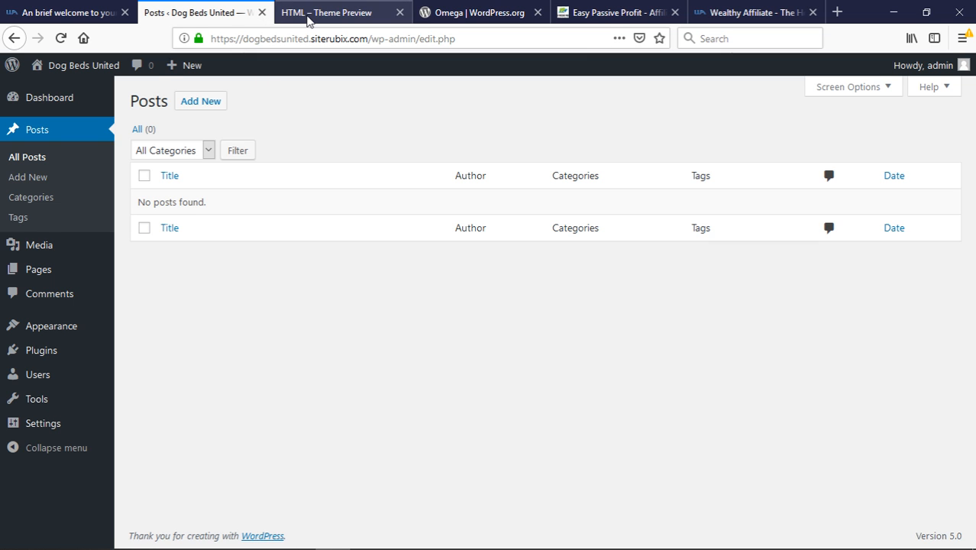
left_click(355, 14)
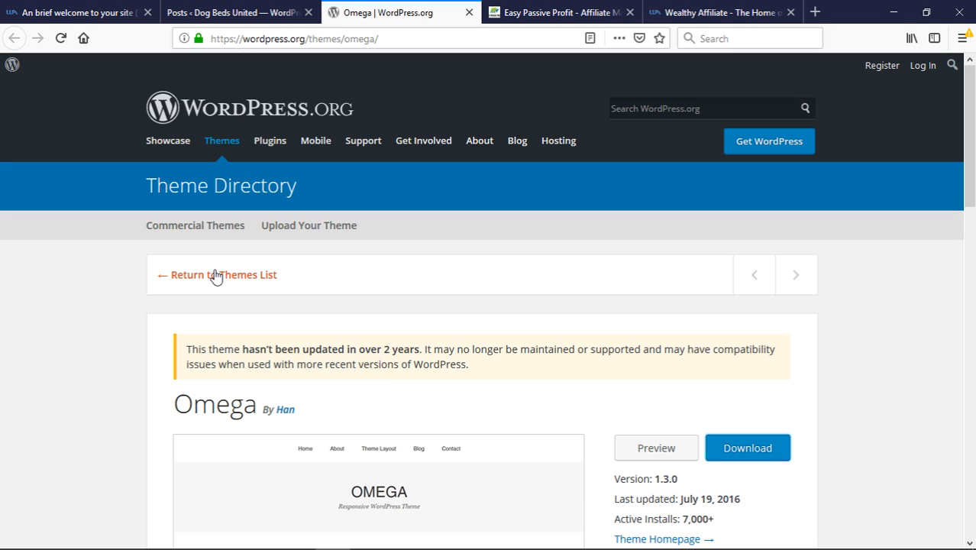
left_click(467, 13)
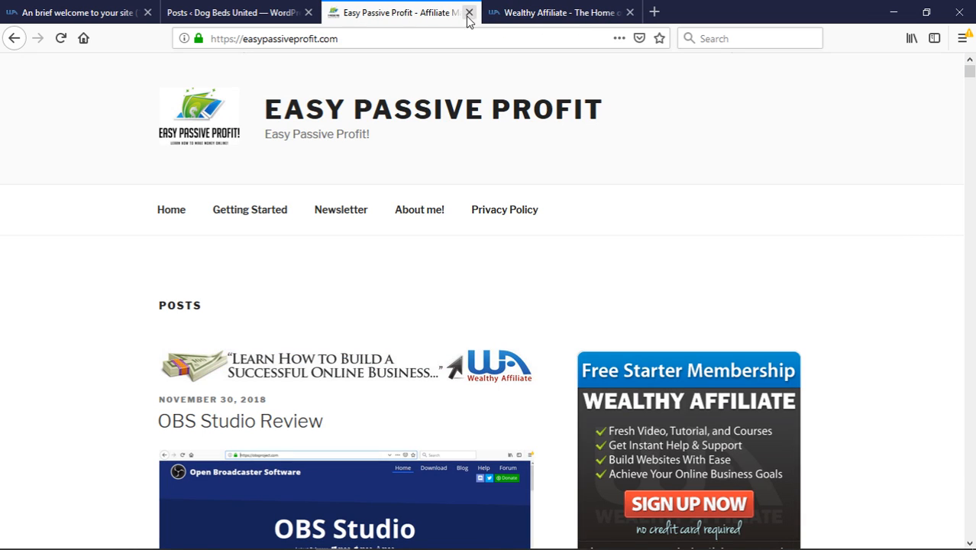
left_click(104, 21)
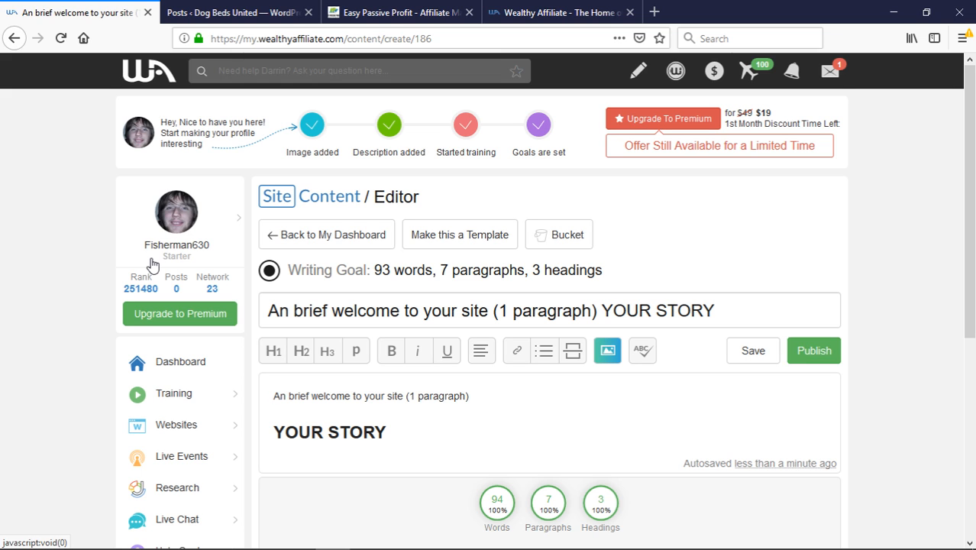
scroll(153, 264, "down", 2)
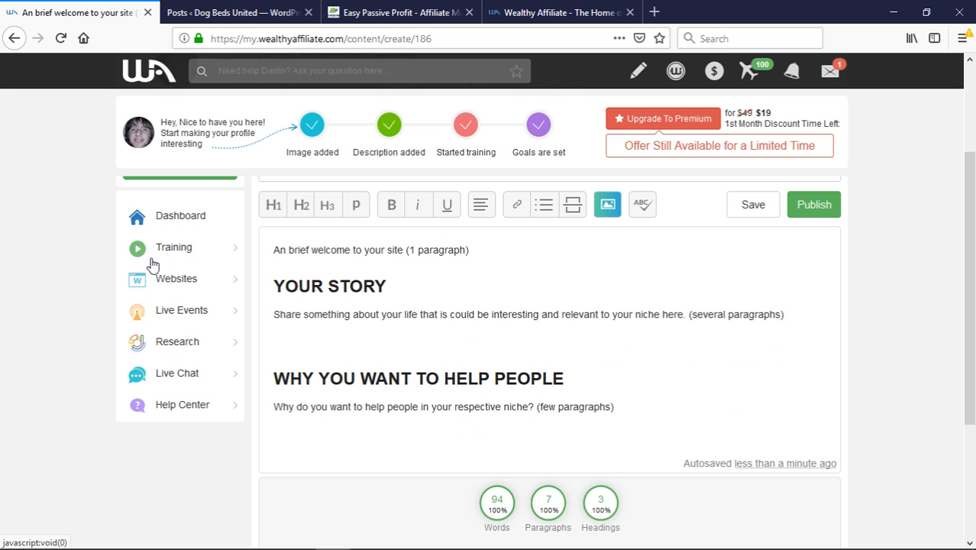
scroll(153, 263, "up", 2)
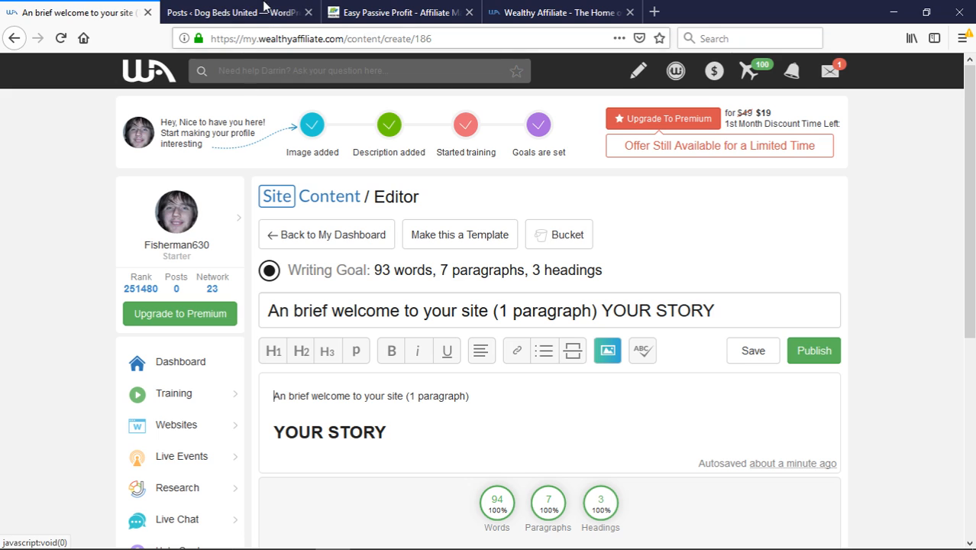